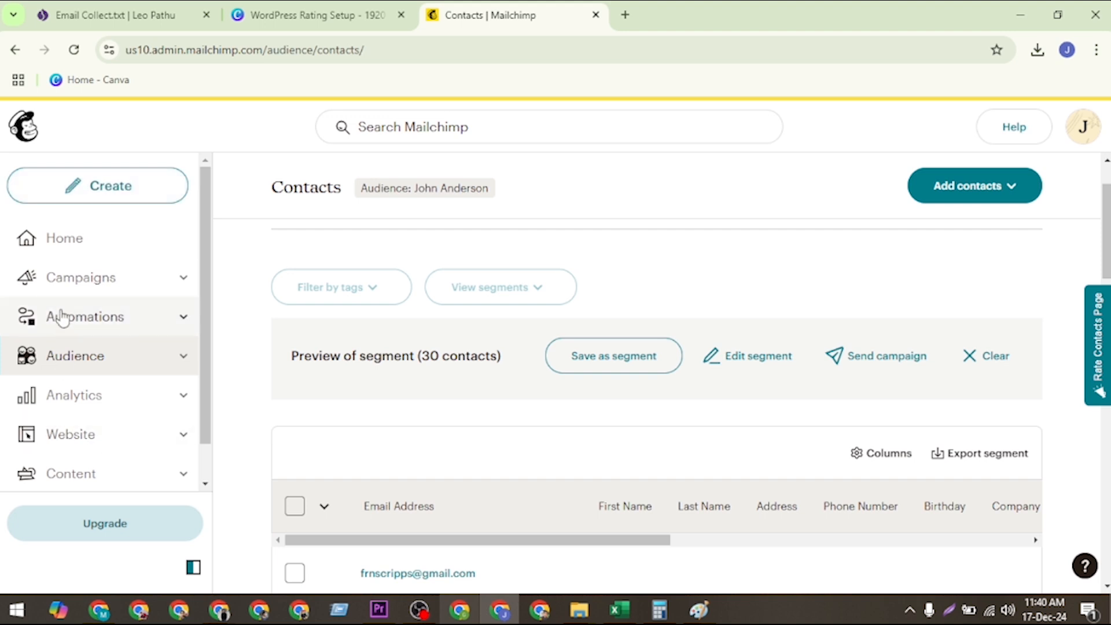
Open the email templates in the Content section and start creating a new template.
scroll(90, 246, "down", 1)
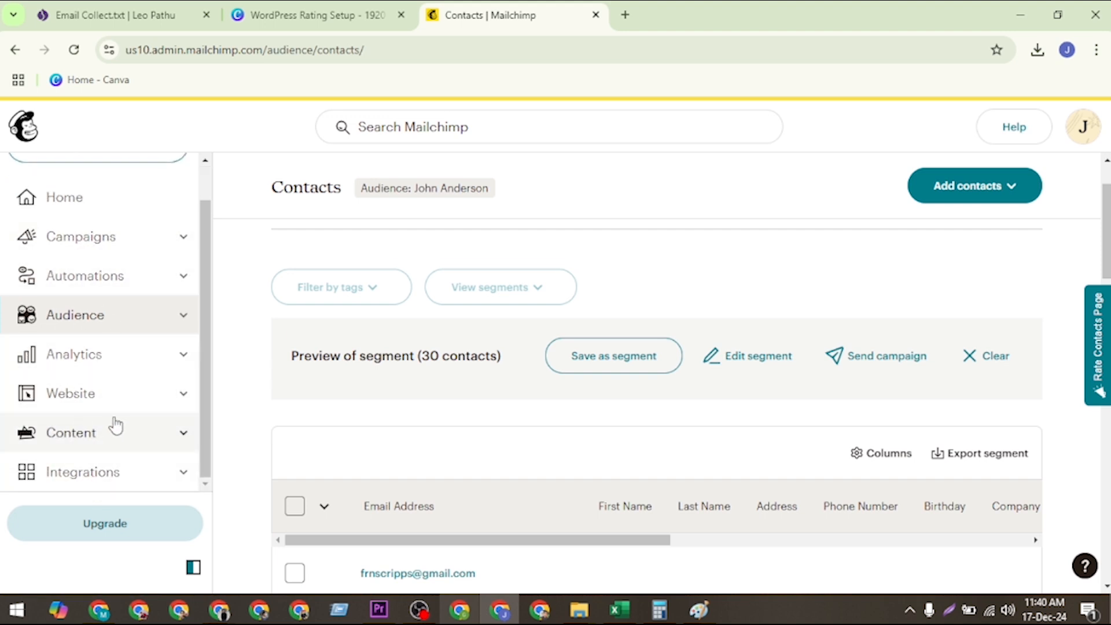
left_click(108, 450)
scroll(115, 281, "down", 2)
scroll(116, 285, "down", 1)
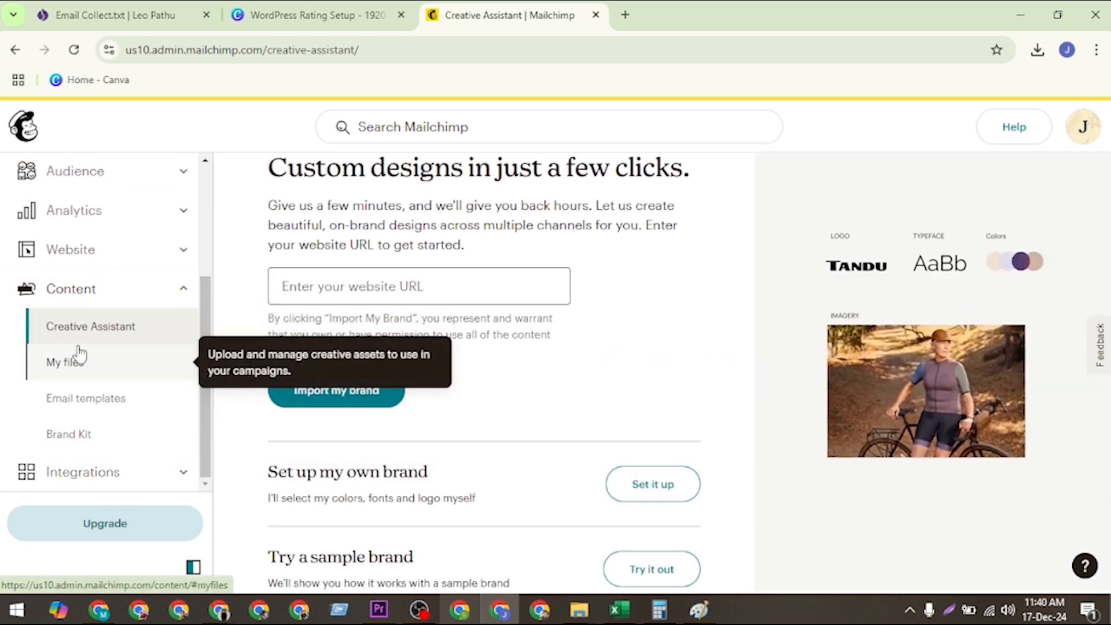
left_click(86, 400)
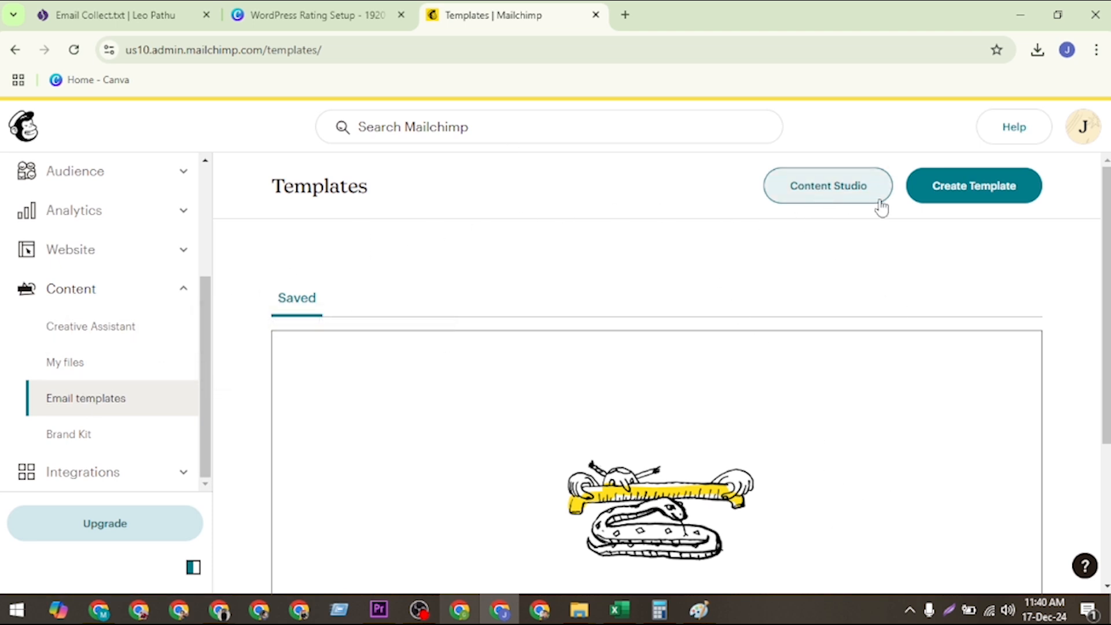
left_click(976, 194)
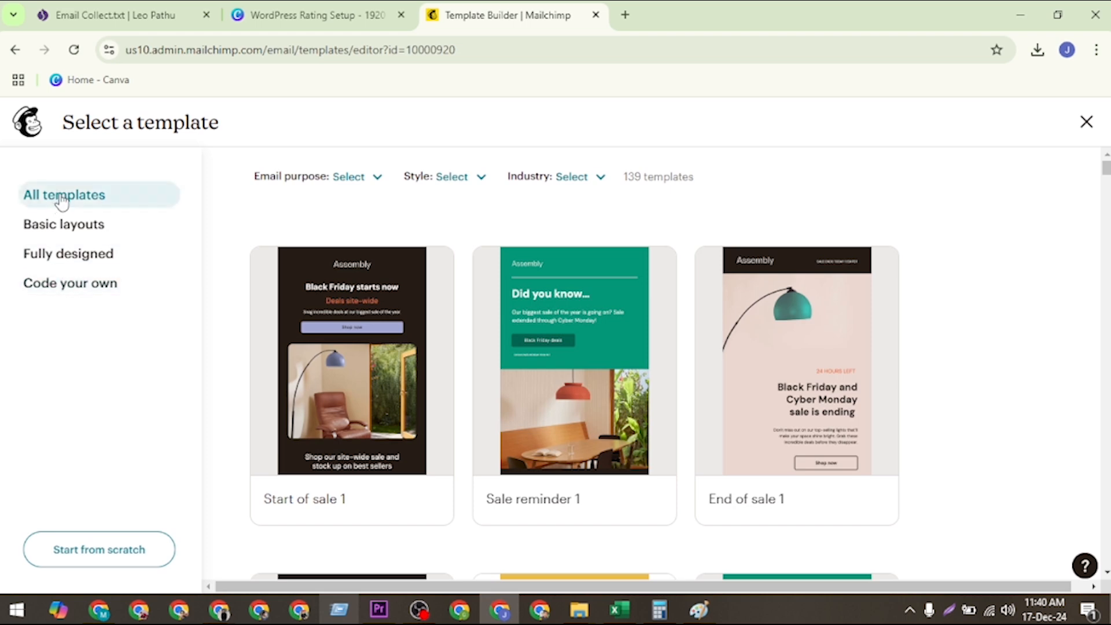
Browse the full template gallery to compare the available designs and find the free ones.
scroll(740, 352, "down", 2)
scroll(429, 425, "up", 2)
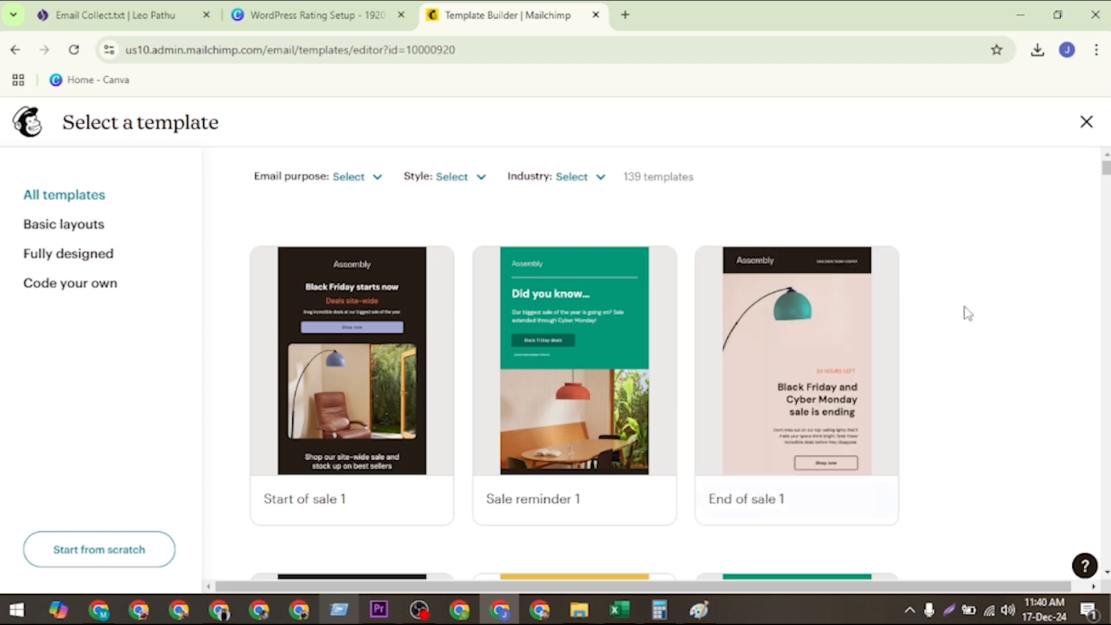
scroll(478, 295, "down", 8)
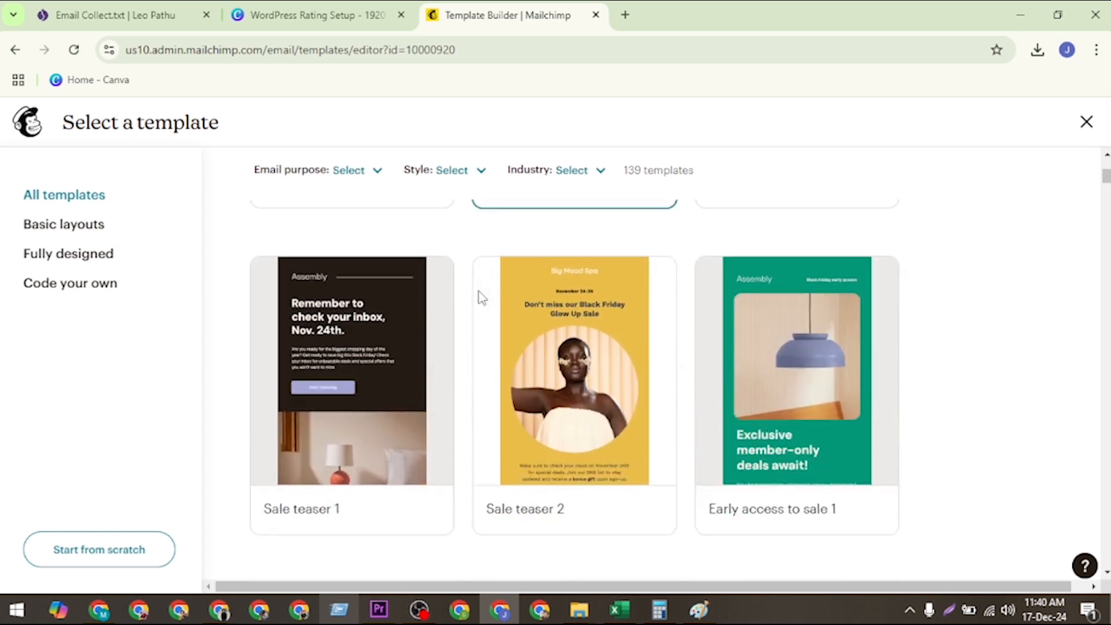
scroll(479, 296, "down", 12)
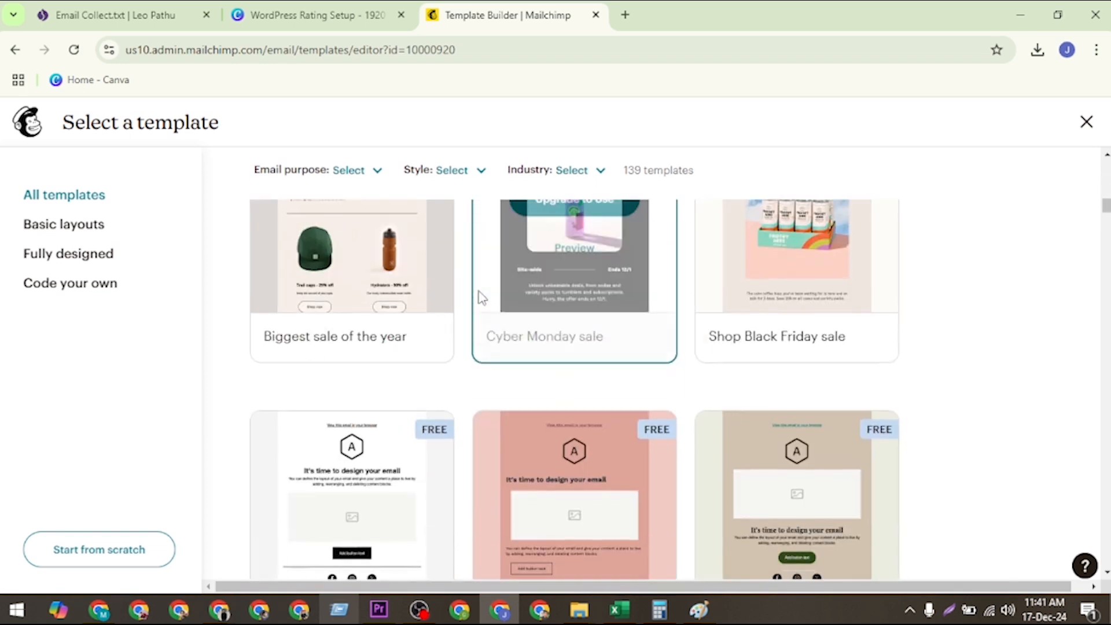
scroll(479, 296, "down", 10)
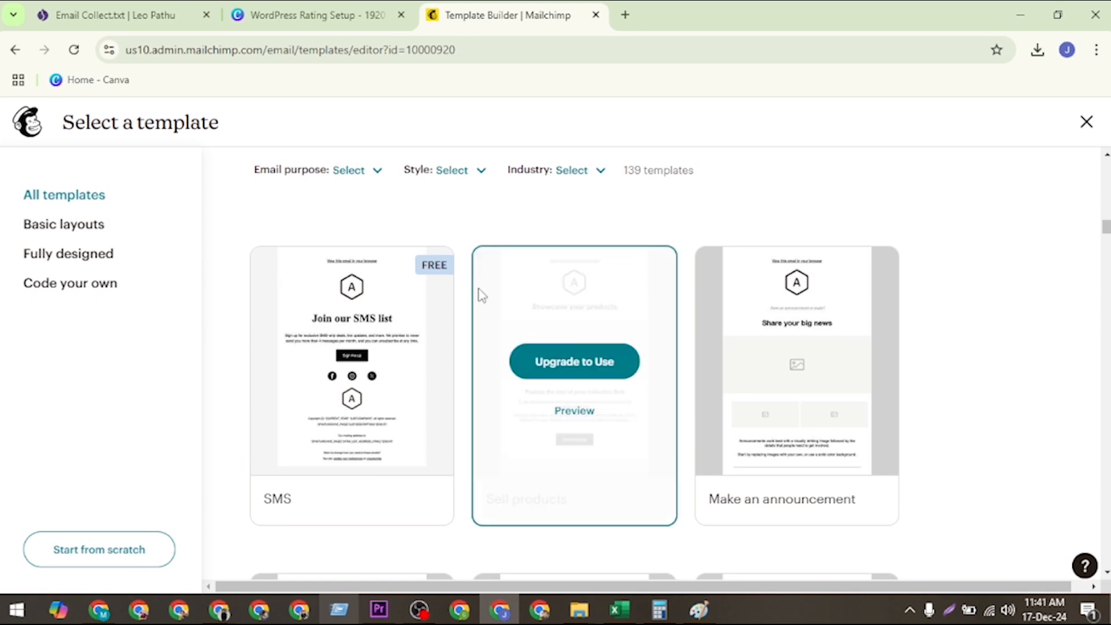
scroll(479, 295, "up", 4)
scroll(831, 442, "up", 4)
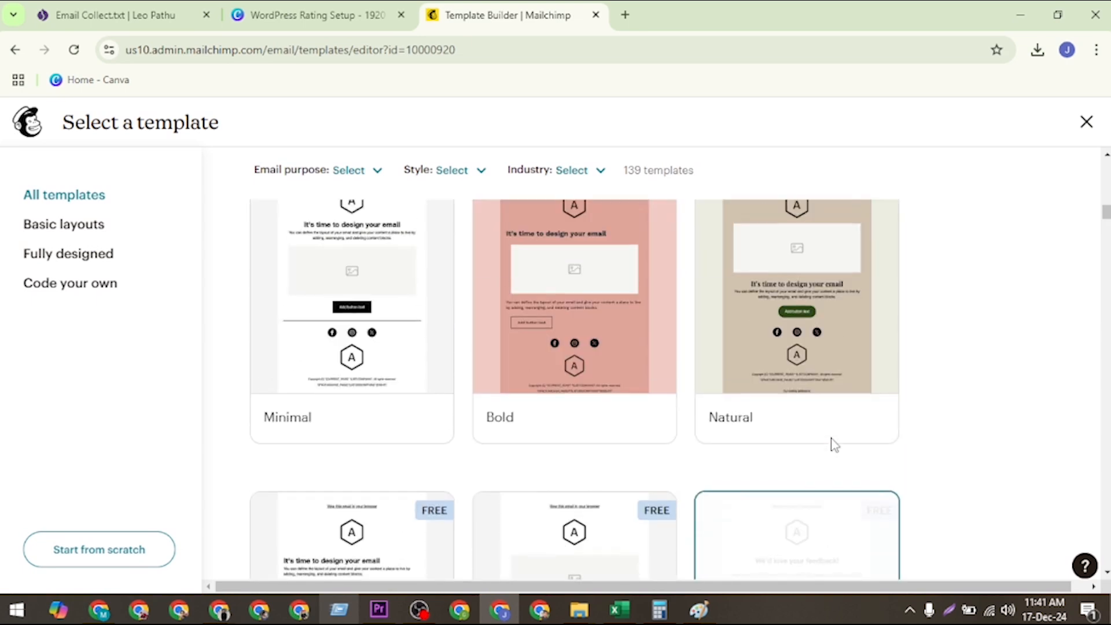
scroll(686, 399, "down", 2)
scroll(685, 400, "up", 10)
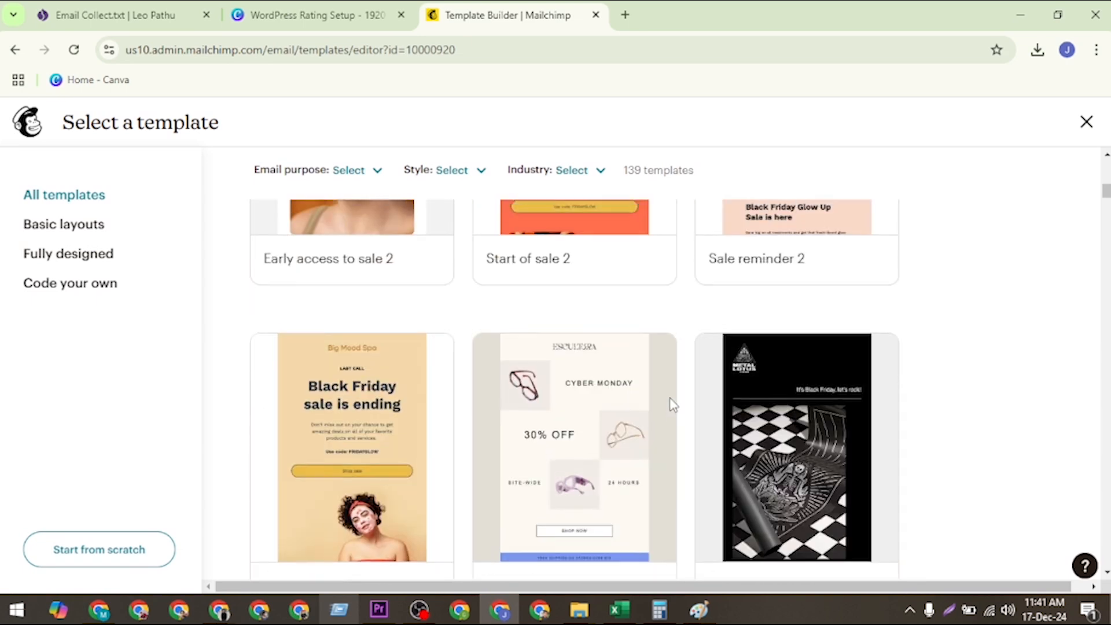
scroll(671, 403, "up", 4)
scroll(660, 394, "down", 15)
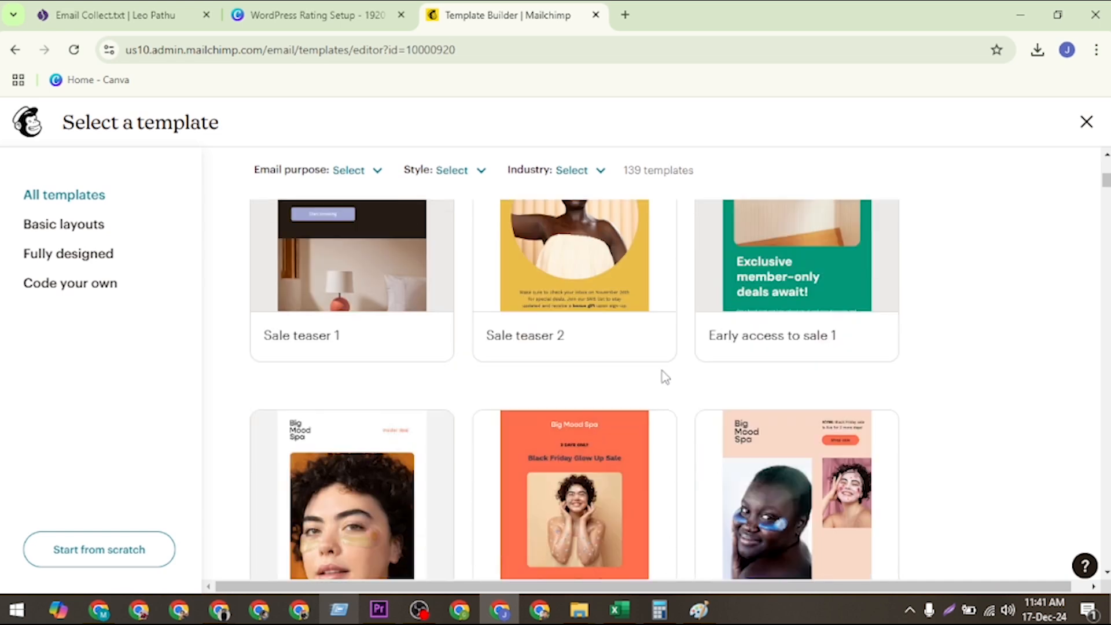
scroll(666, 373, "down", 5)
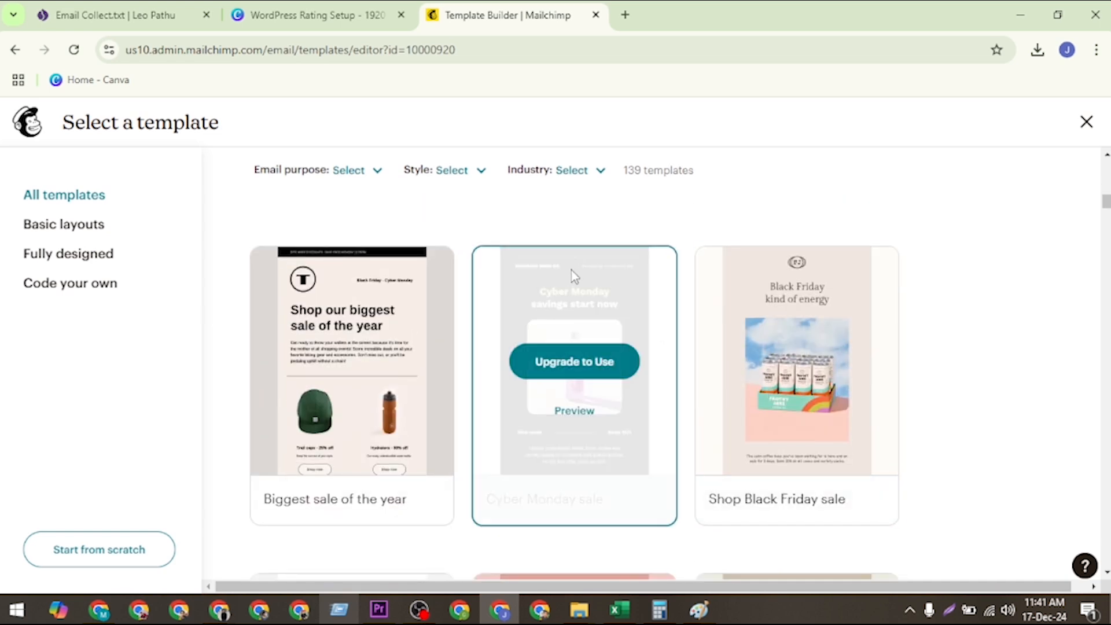
scroll(595, 296, "down", 4)
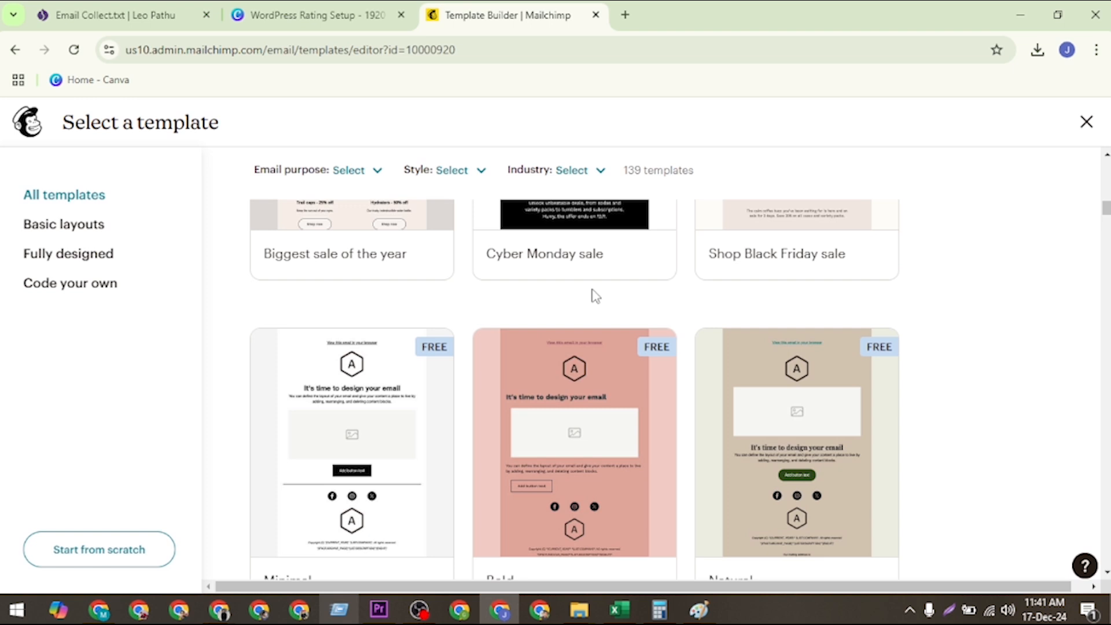
Apply the free Minimal template and save it under the name "Laptop".
mouse_move(353, 500)
scroll(353, 500, "down", 1)
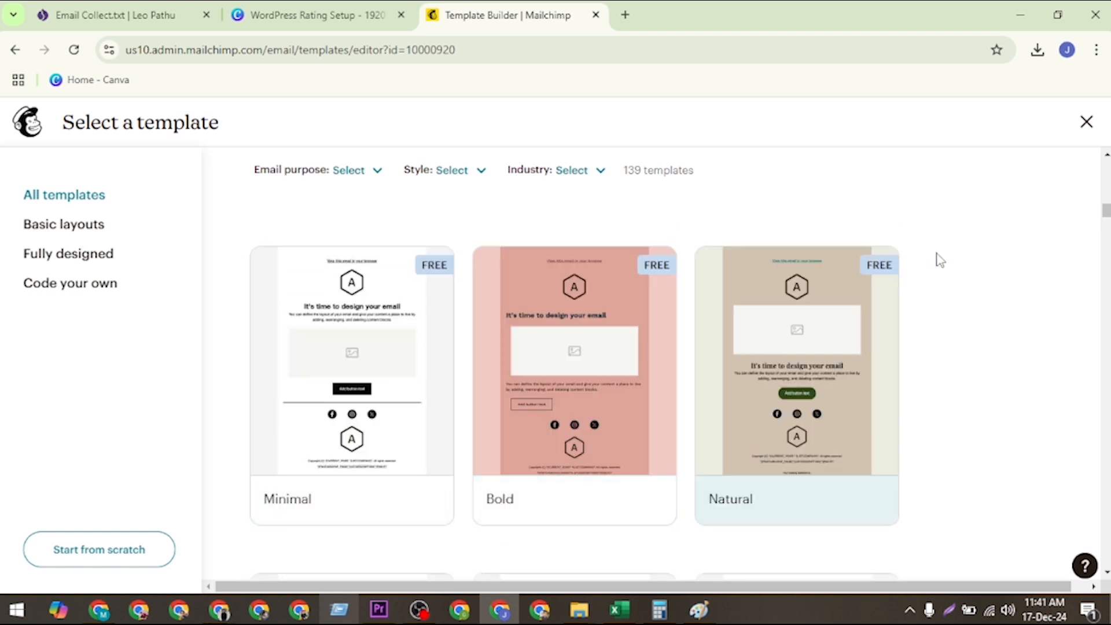
mouse_move(295, 340)
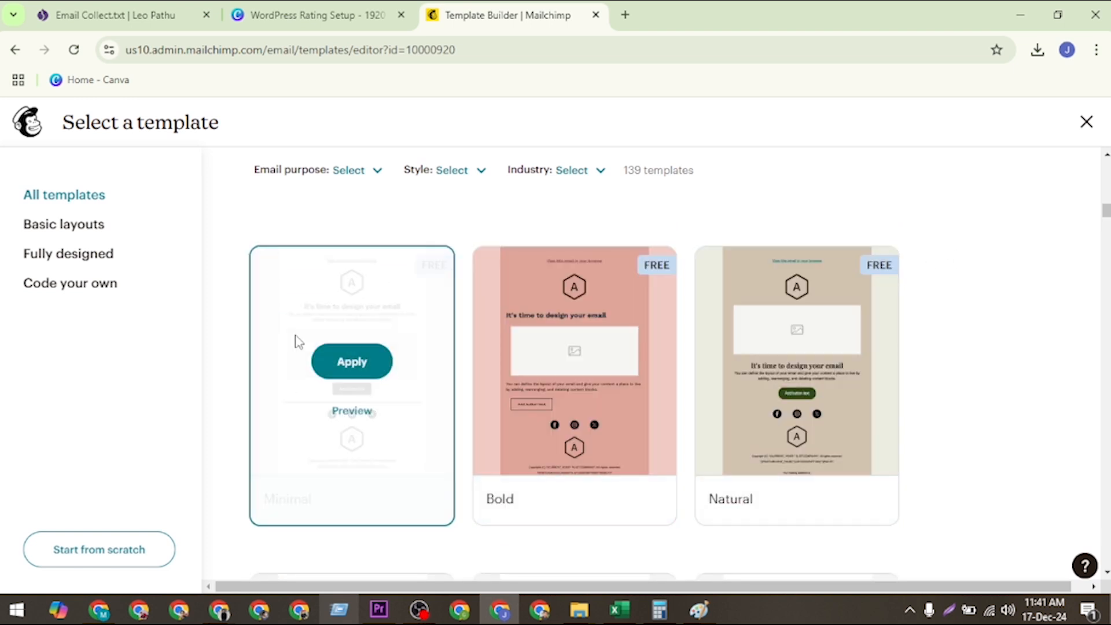
left_click(352, 364)
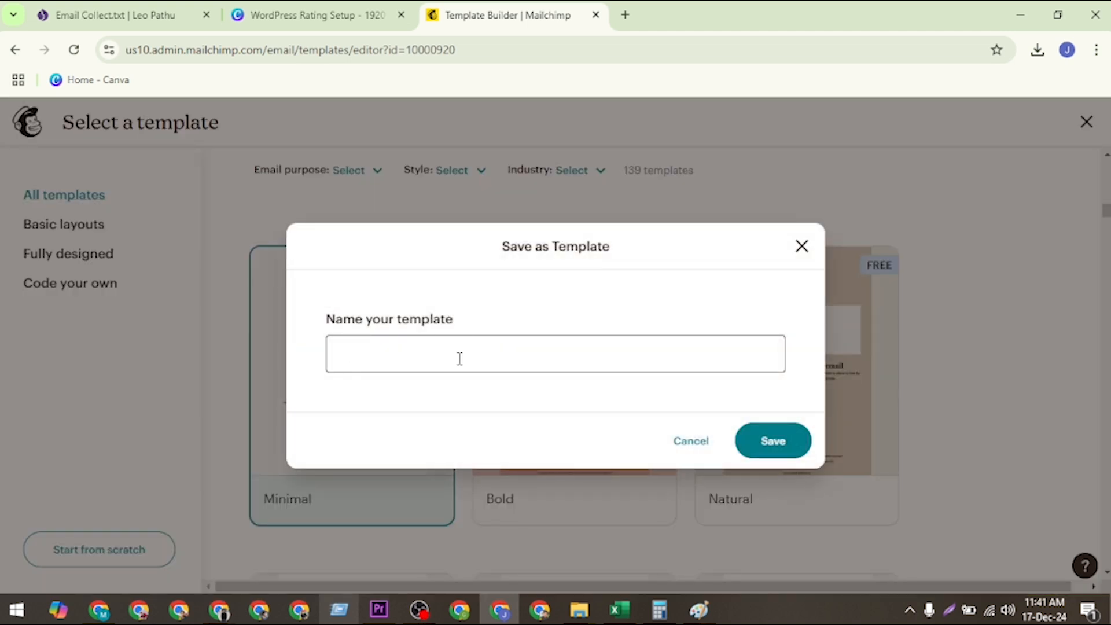
left_click(382, 352)
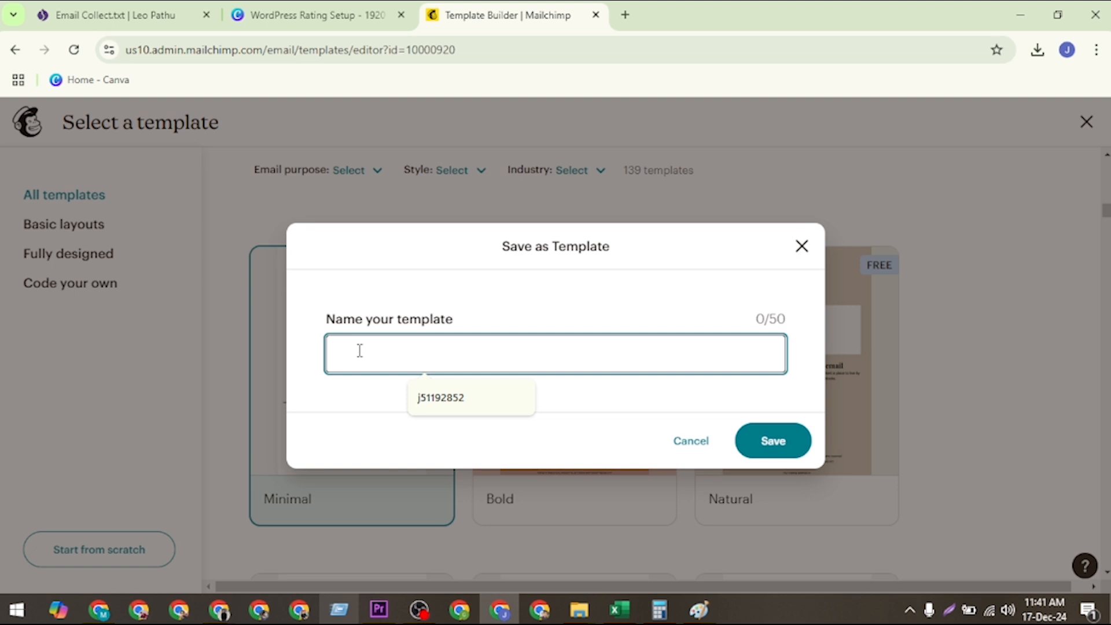
type("Be")
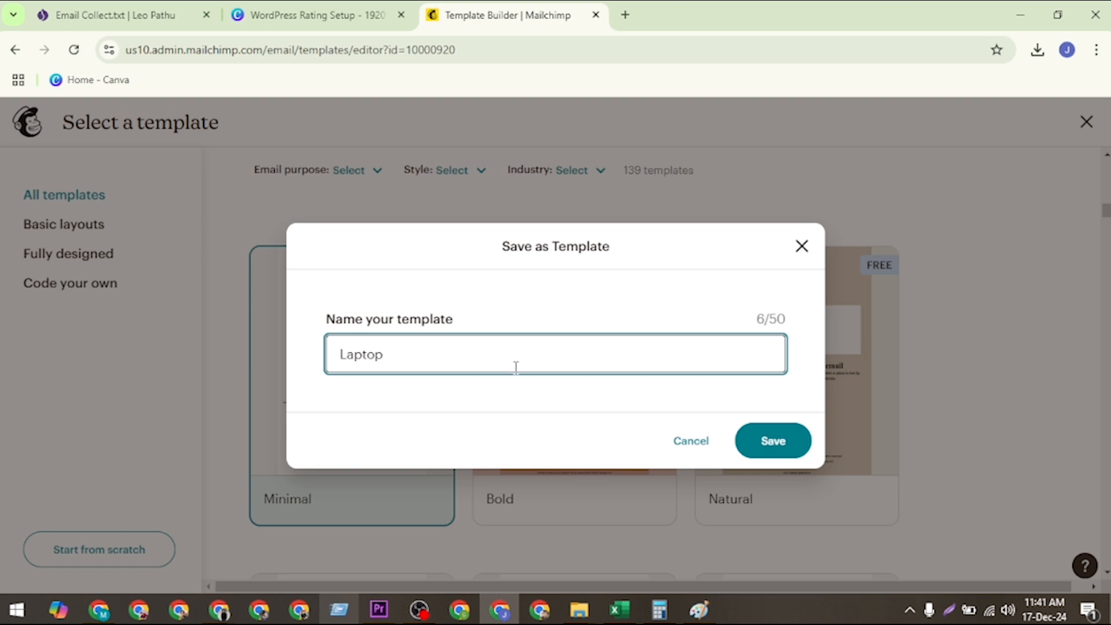
left_click(775, 448)
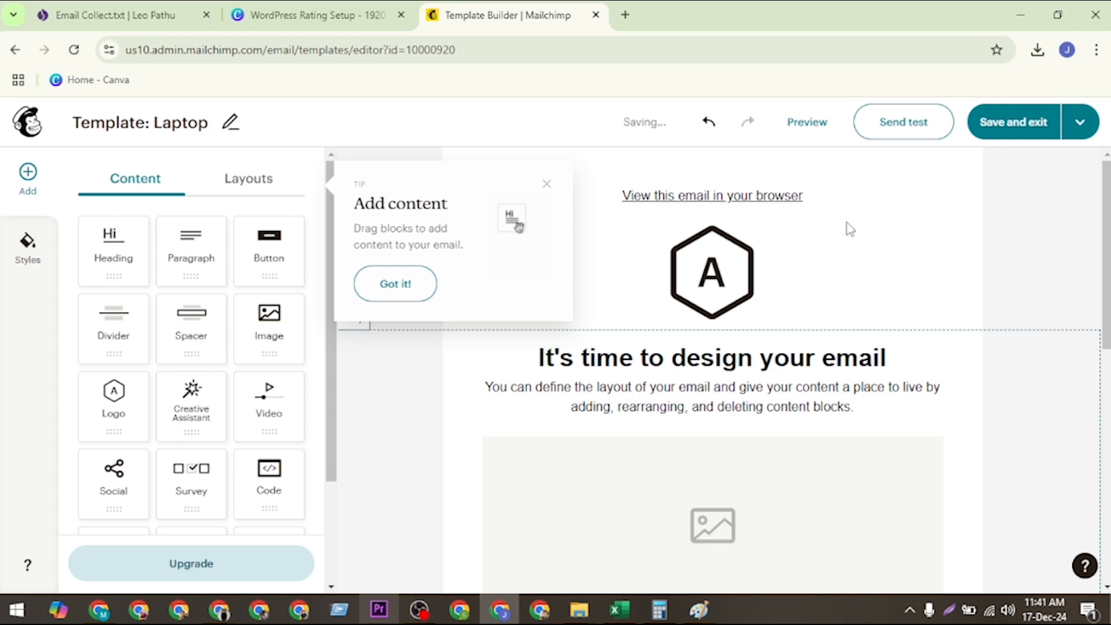
Dismiss the tip about adding content, then examine the browser-link text block's design settings and the template's overall layout.
left_click(396, 285)
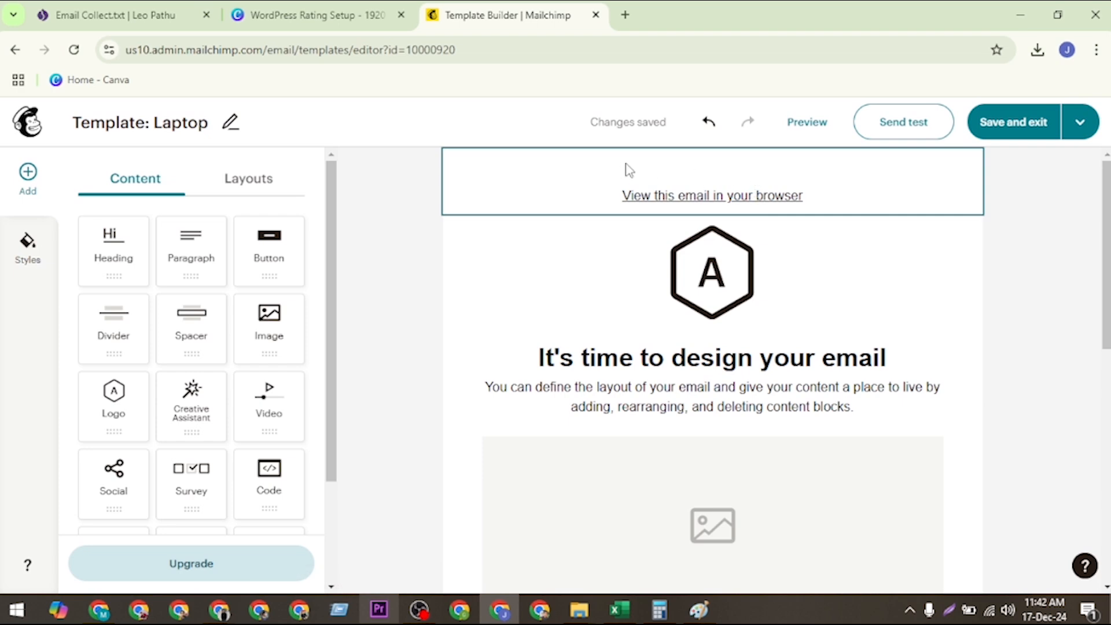
left_click(666, 172)
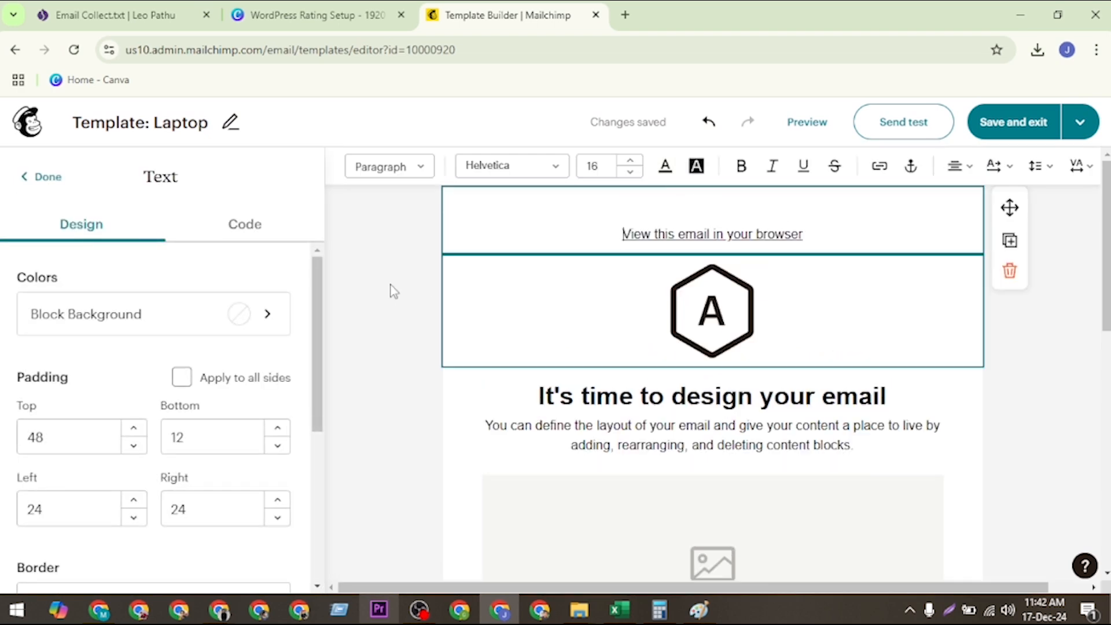
scroll(168, 359, "down", 5)
scroll(156, 365, "up", 5)
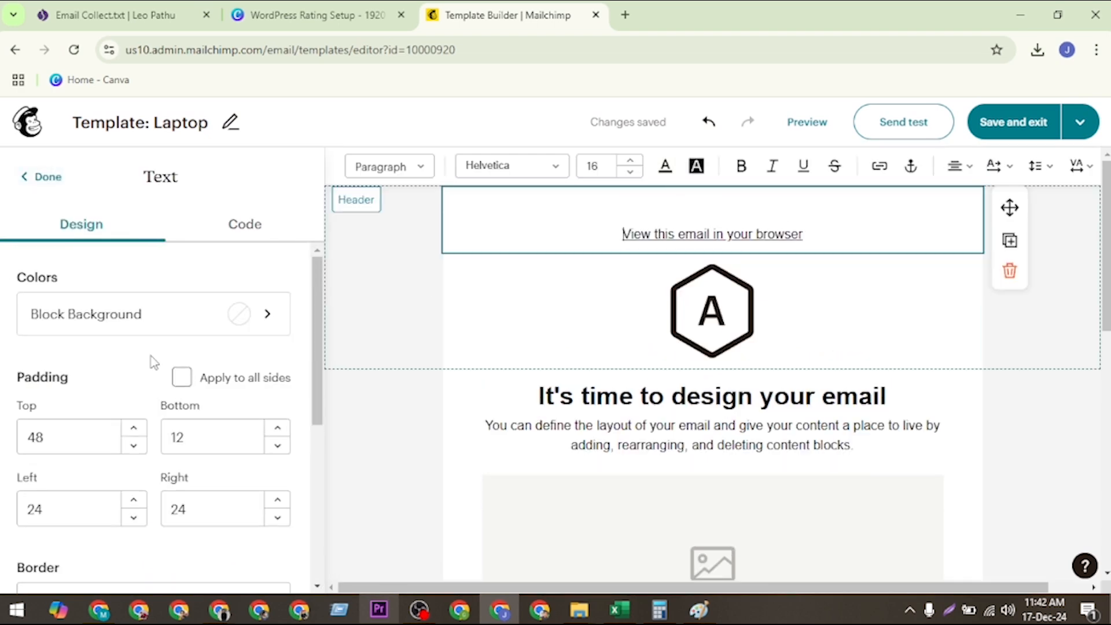
left_click(23, 179)
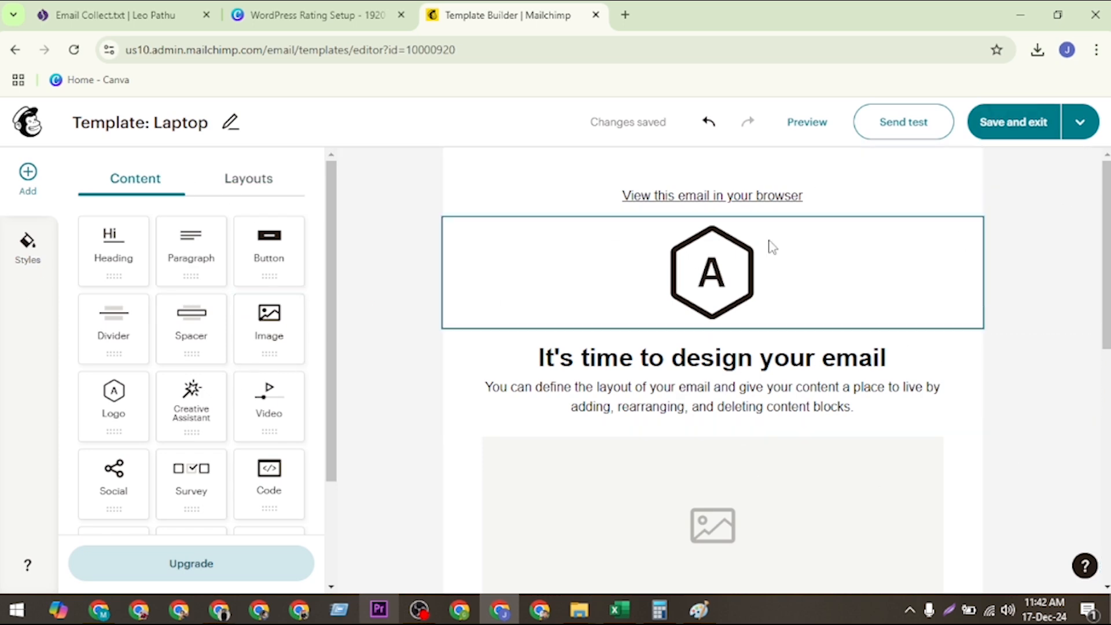
scroll(741, 327, "down", 6)
scroll(742, 328, "up", 6)
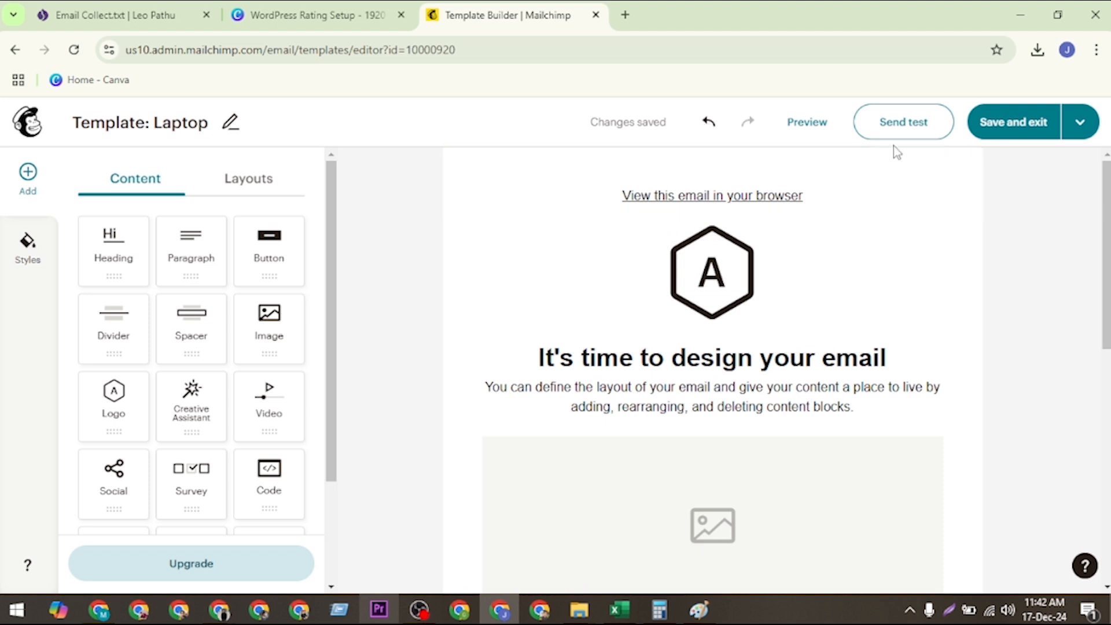
Delete the "View this email in your browser" text block and the logo block from the header.
left_click(880, 168)
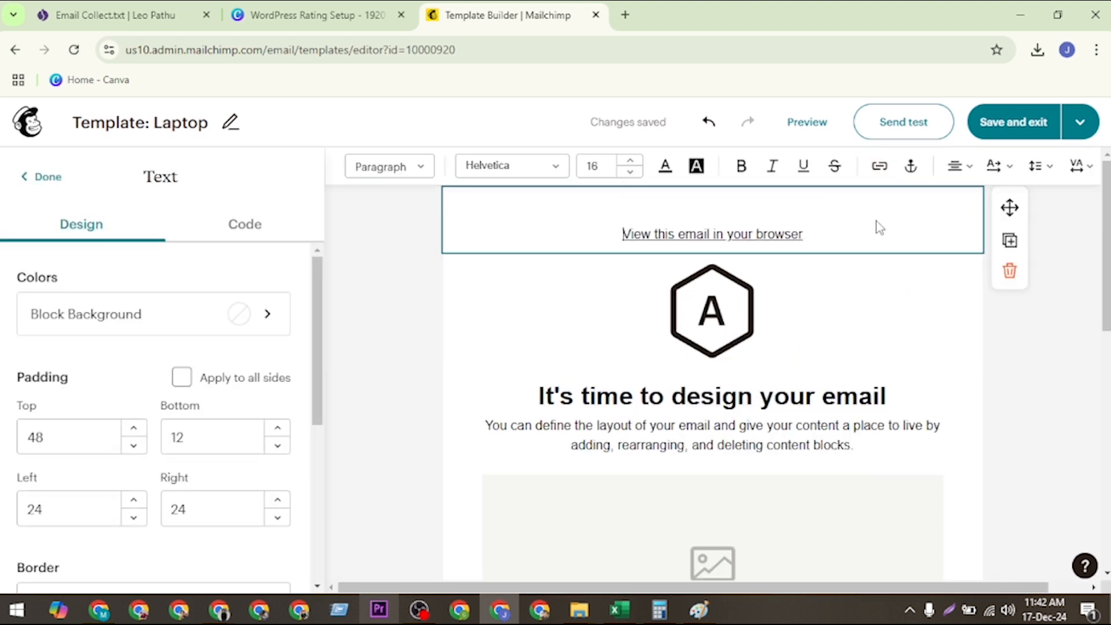
left_click(1010, 270)
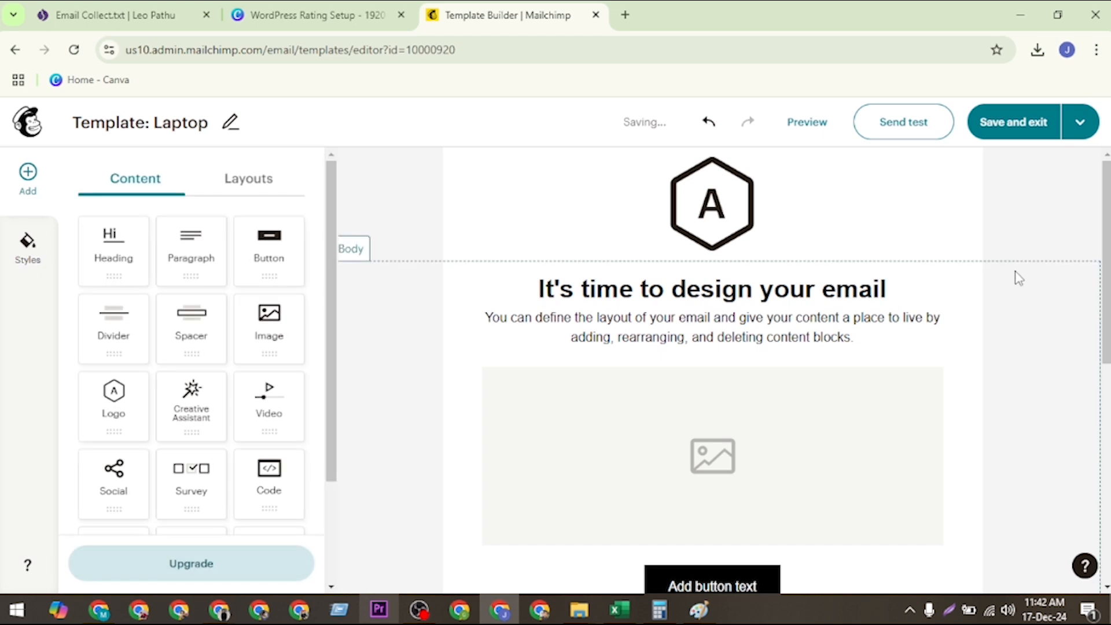
left_click(784, 198)
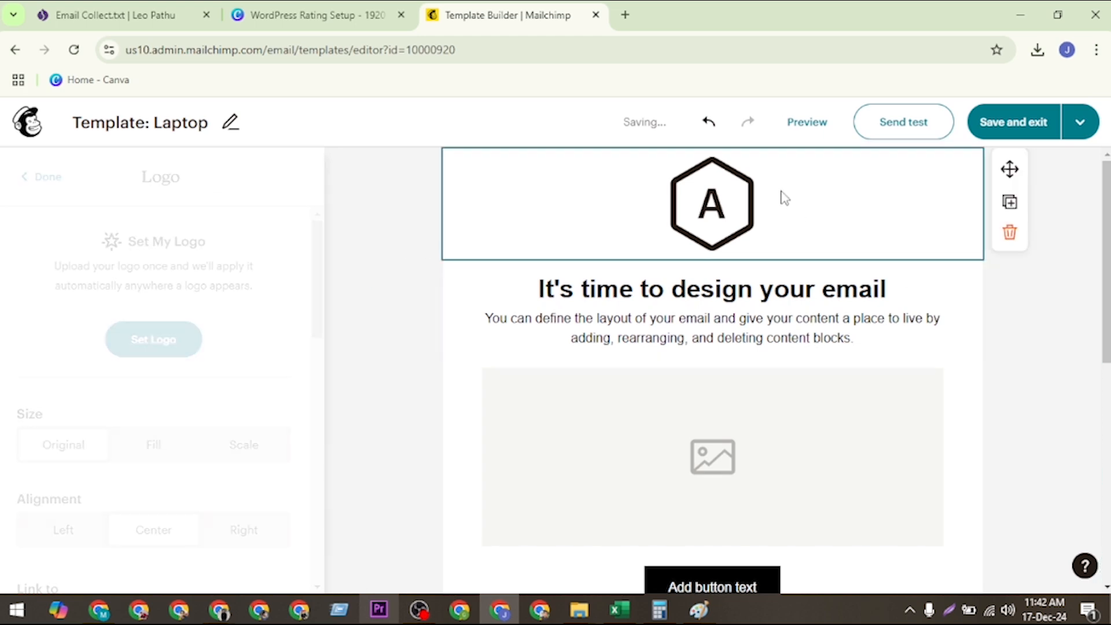
left_click(1009, 232)
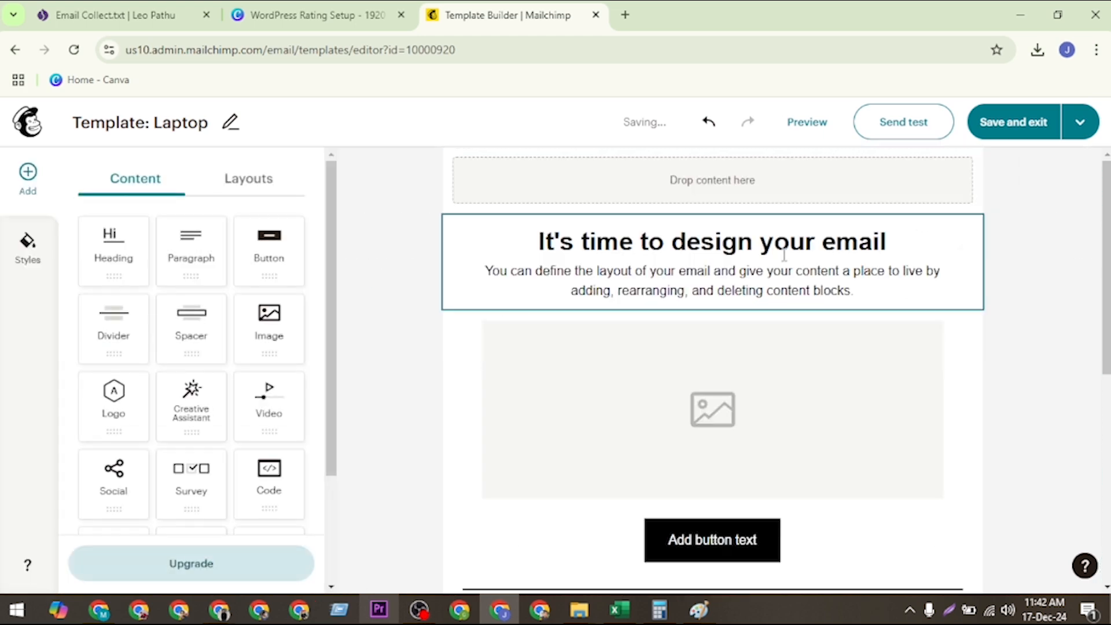
triple_click(719, 241)
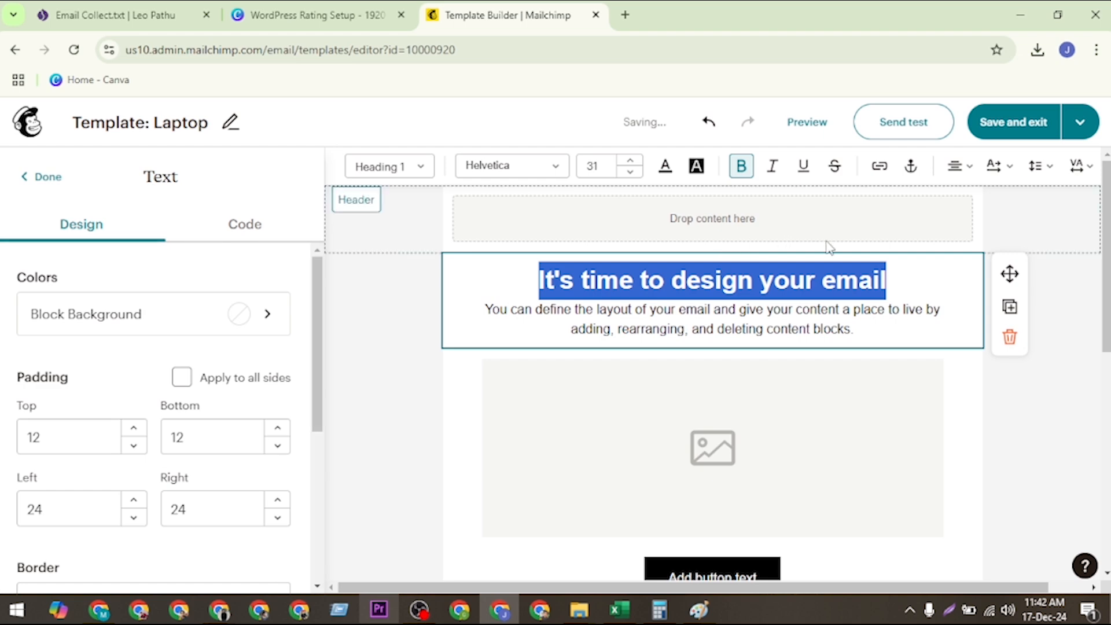
left_click(421, 287)
left_click(771, 193)
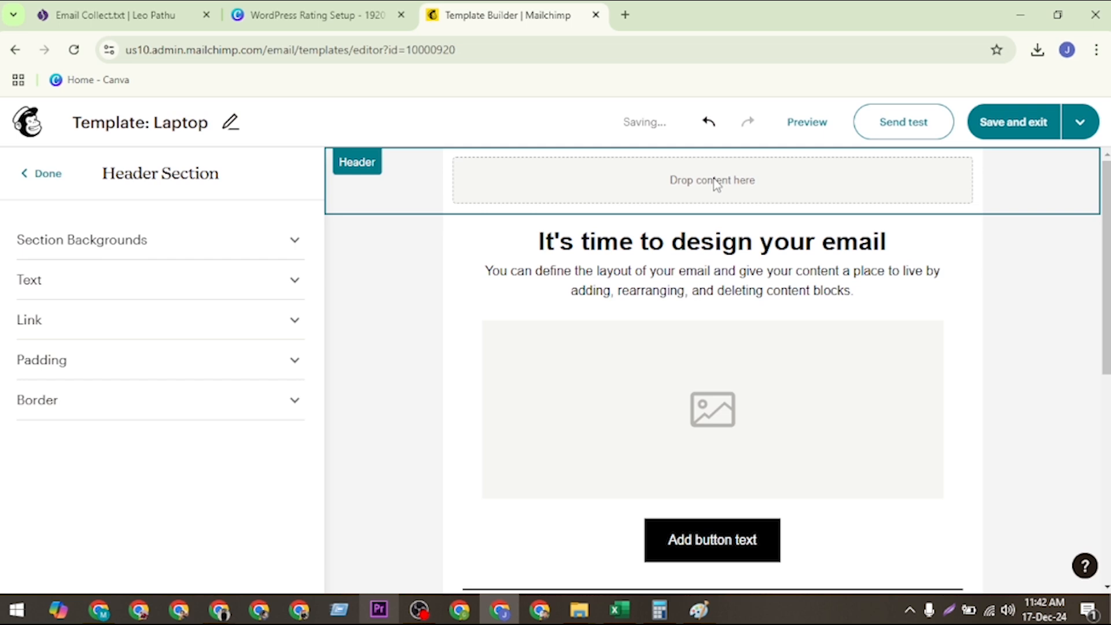
left_click(18, 179)
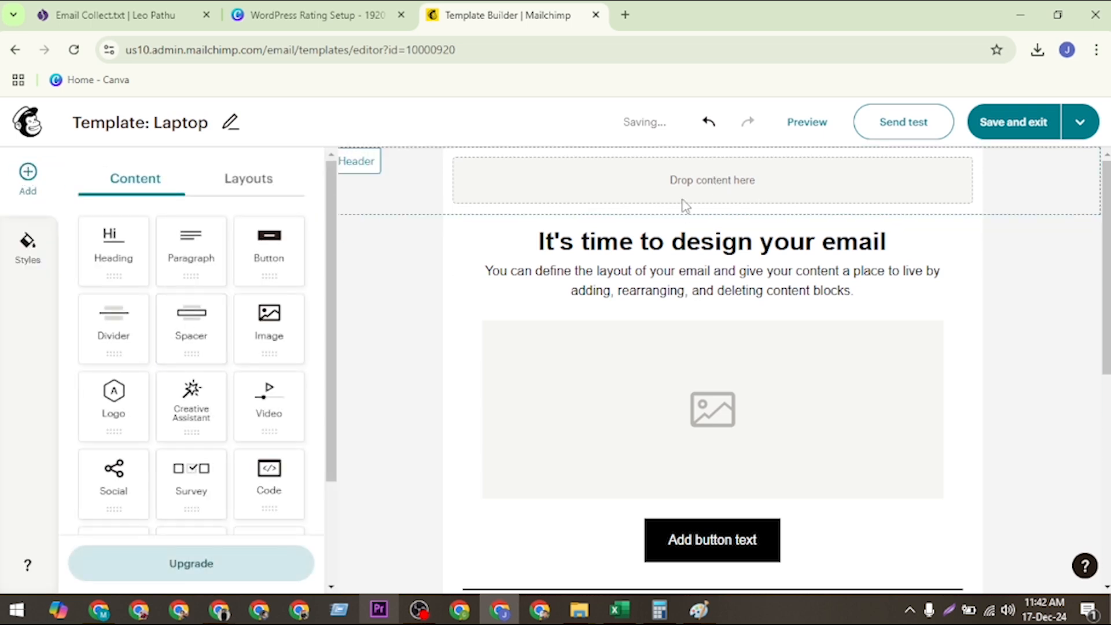
Add a heading block to the empty header section and enter "Best Laptop in USA" as its text.
left_click_drag(135, 239, 731, 173)
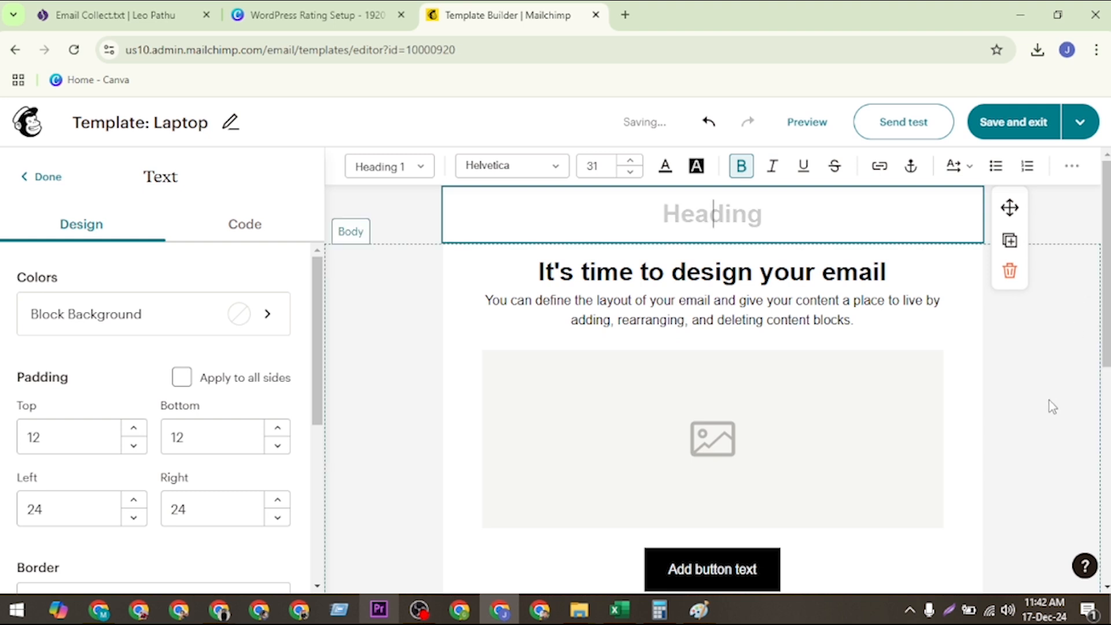
type("Best Mo")
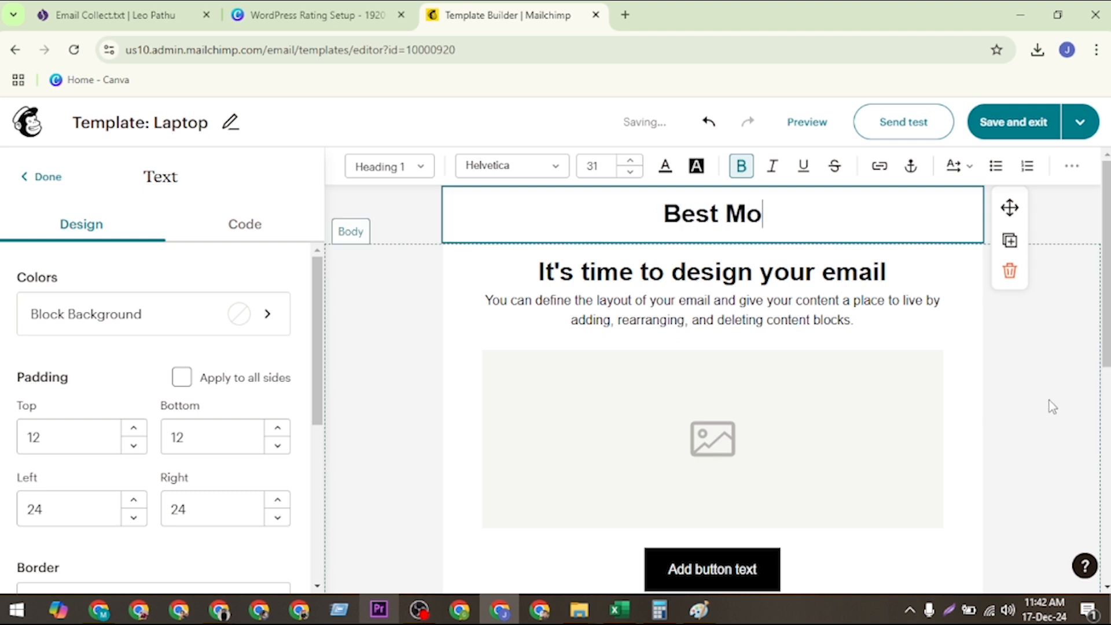
type("bile")
key("BackSpace")
key("BackSpace")
key("BackSpace")
key("BackSpace")
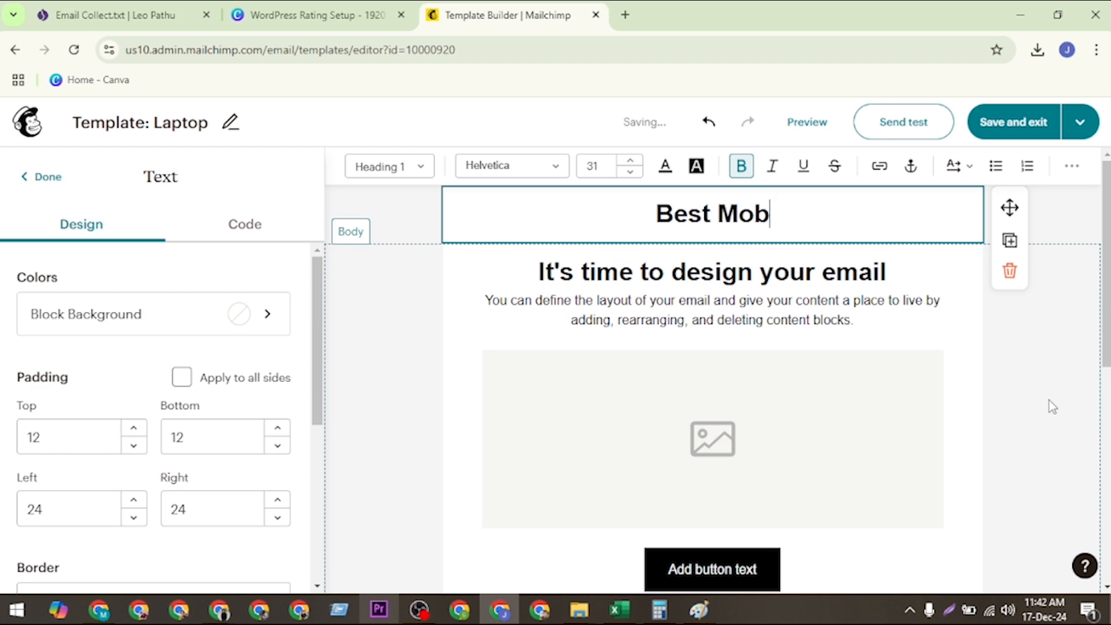
key("BackSpace")
key("BackSpace")
key("BackSpace")
key("BackSpace")
type("Laptp")
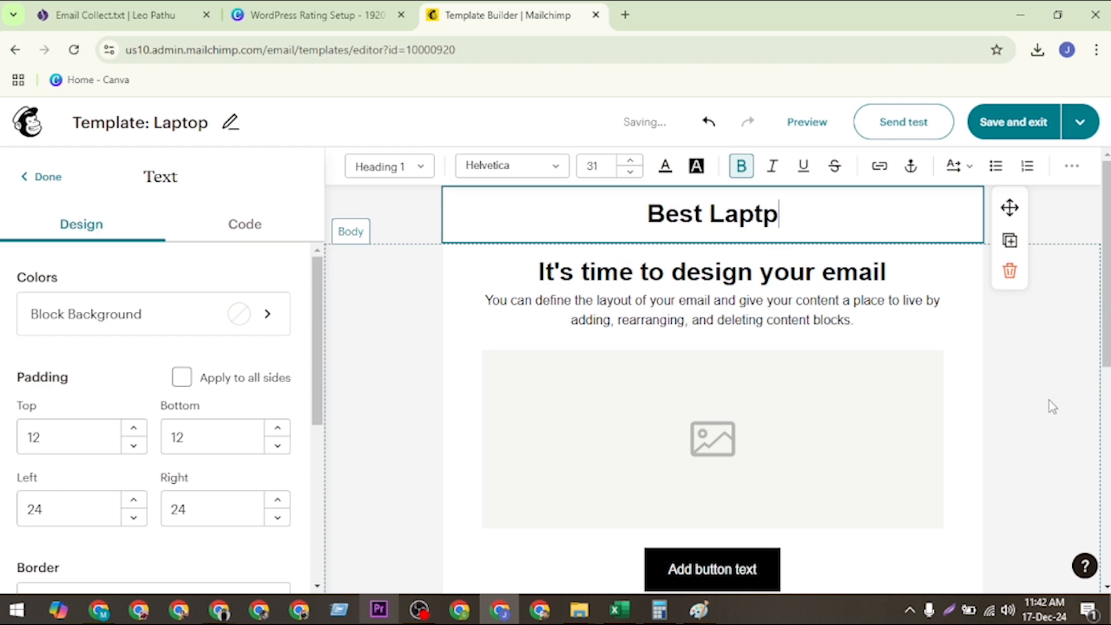
key("BackSpace")
type("o ")
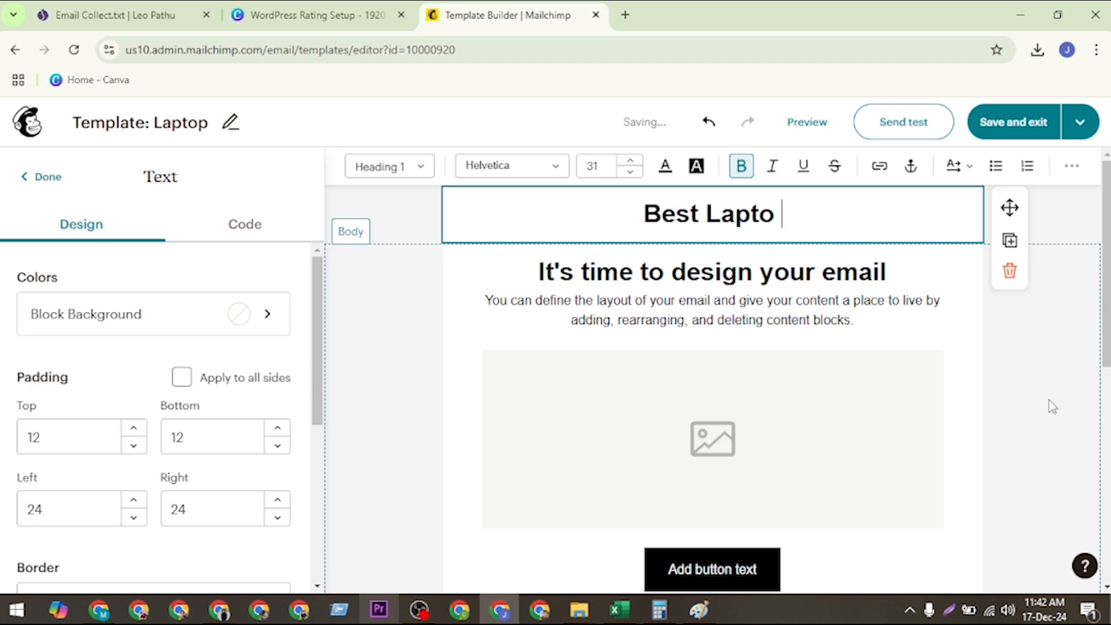
type("p i")
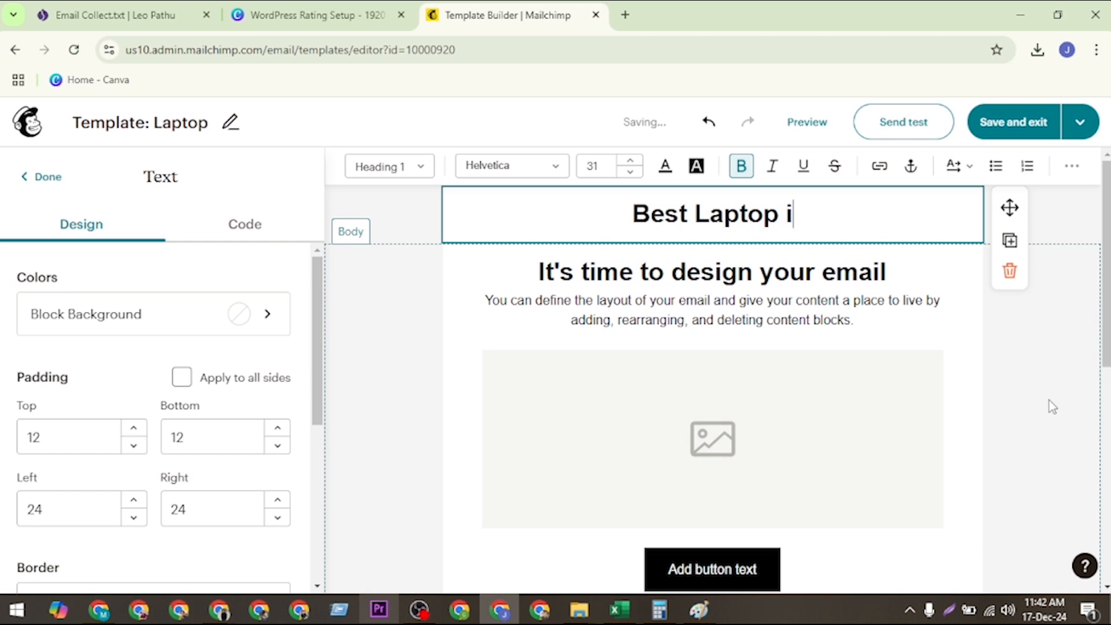
type("n USA")
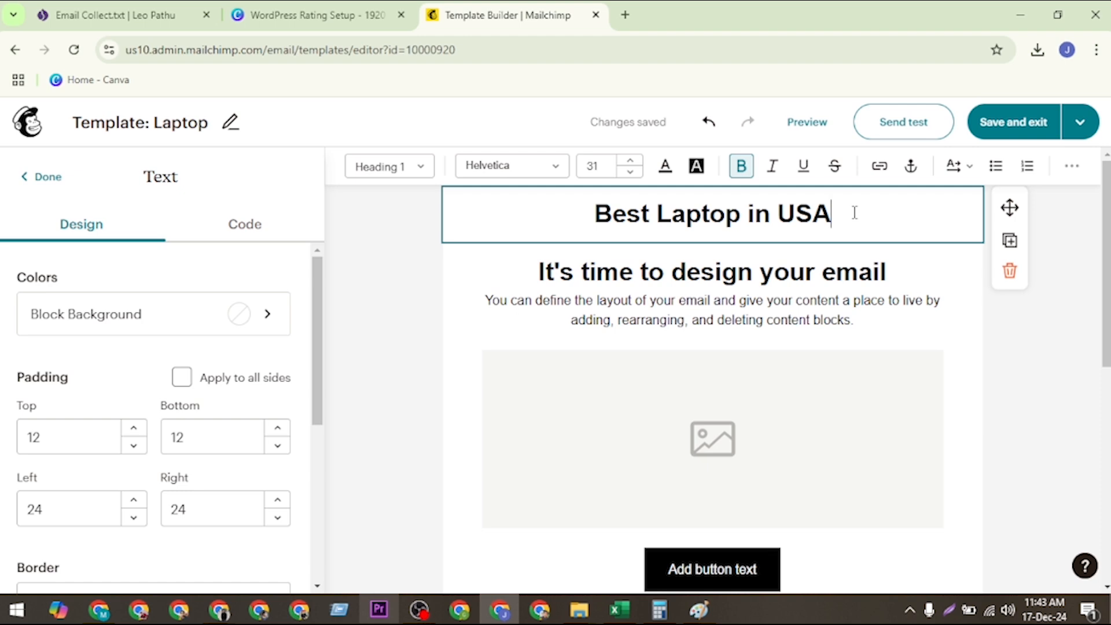
left_click_drag(840, 213, 577, 210)
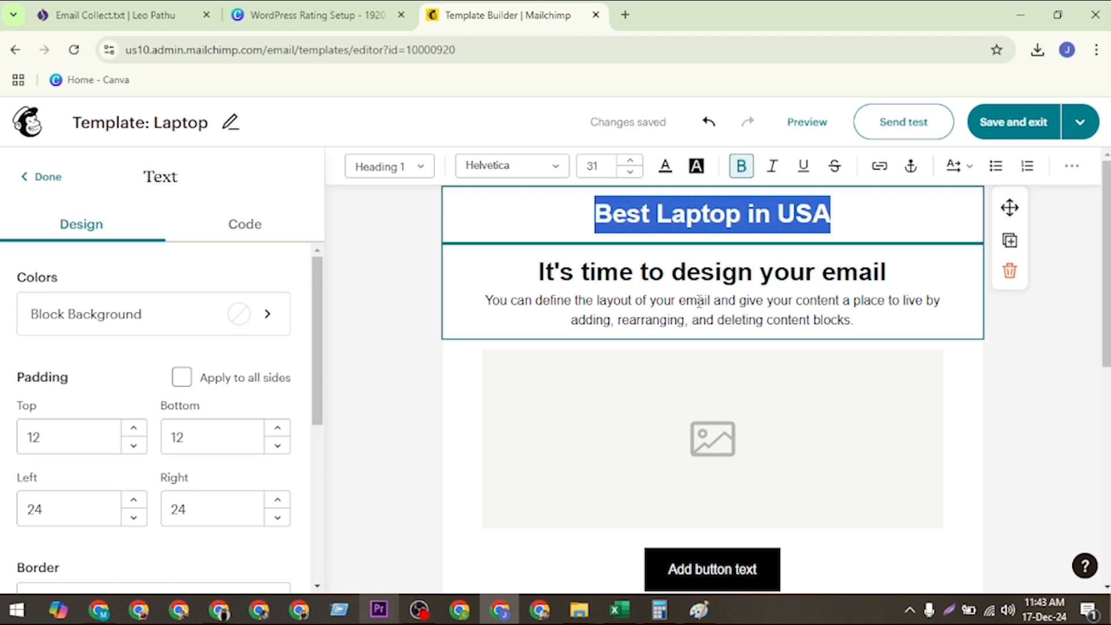
Delete the "It's time to design your email" text block and insert a blank layout with two equal columns below the image placeholder.
left_click(700, 272)
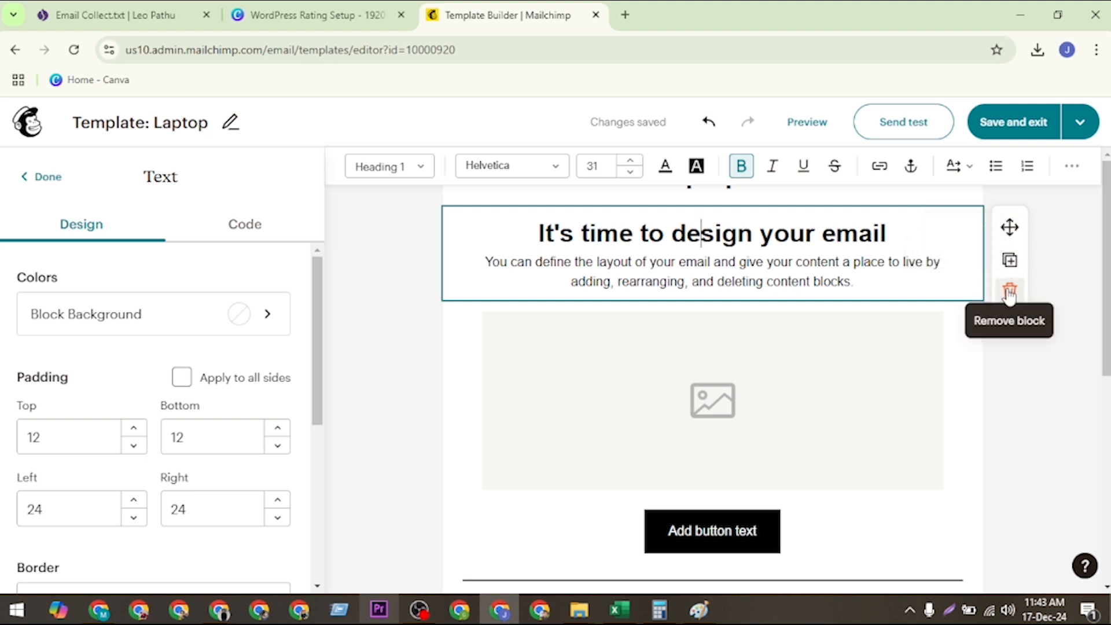
left_click(968, 226)
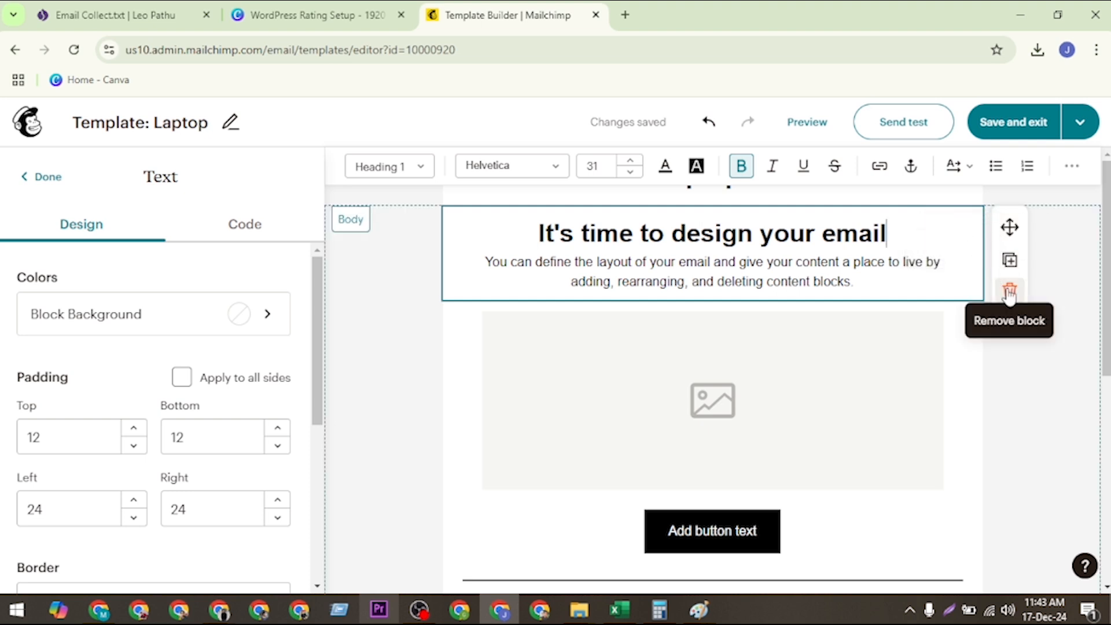
left_click_drag(1010, 227, 1093, 239)
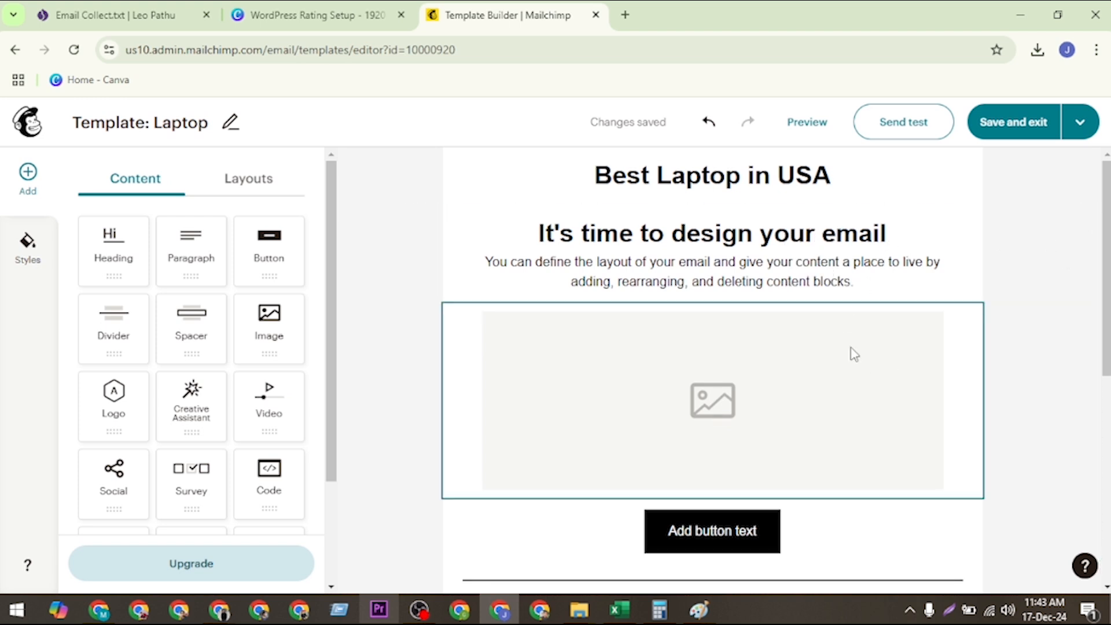
left_click(774, 242)
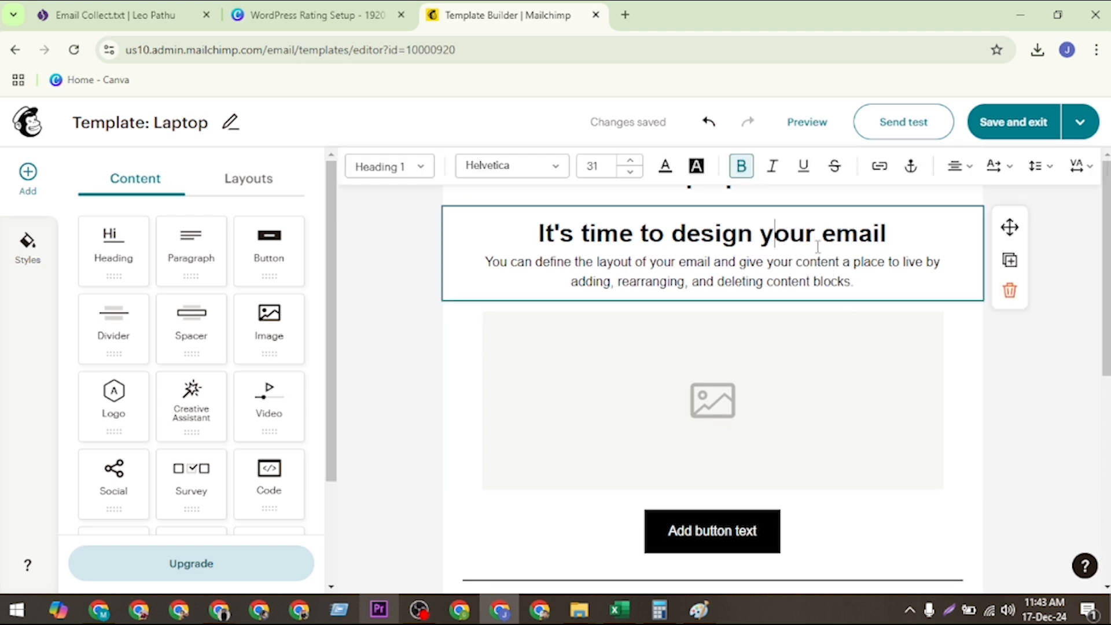
left_click(1009, 293)
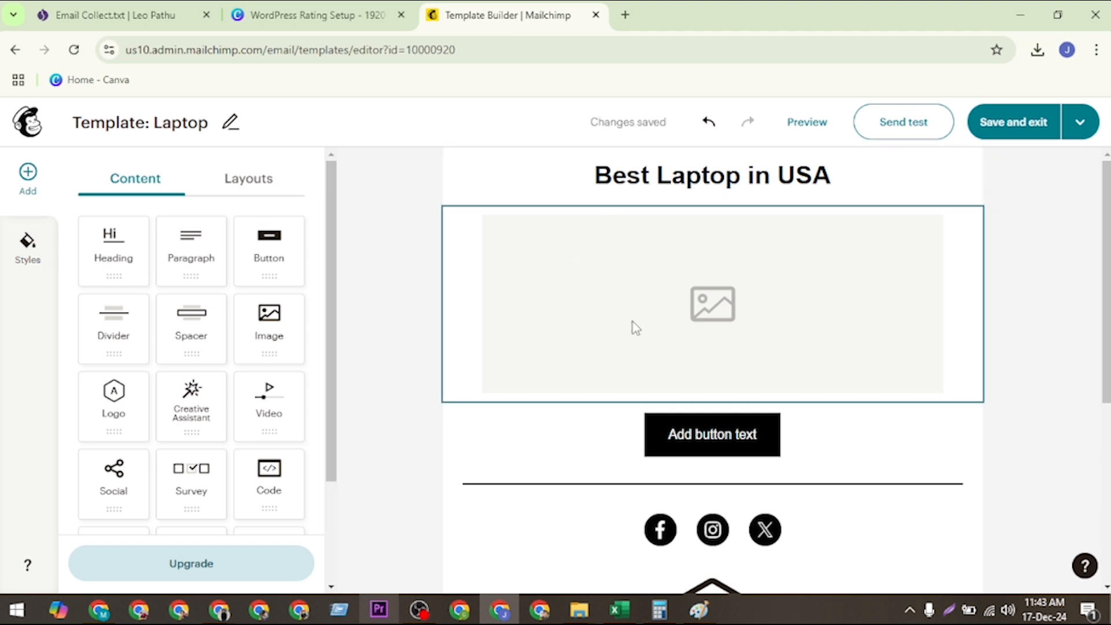
left_click(248, 184)
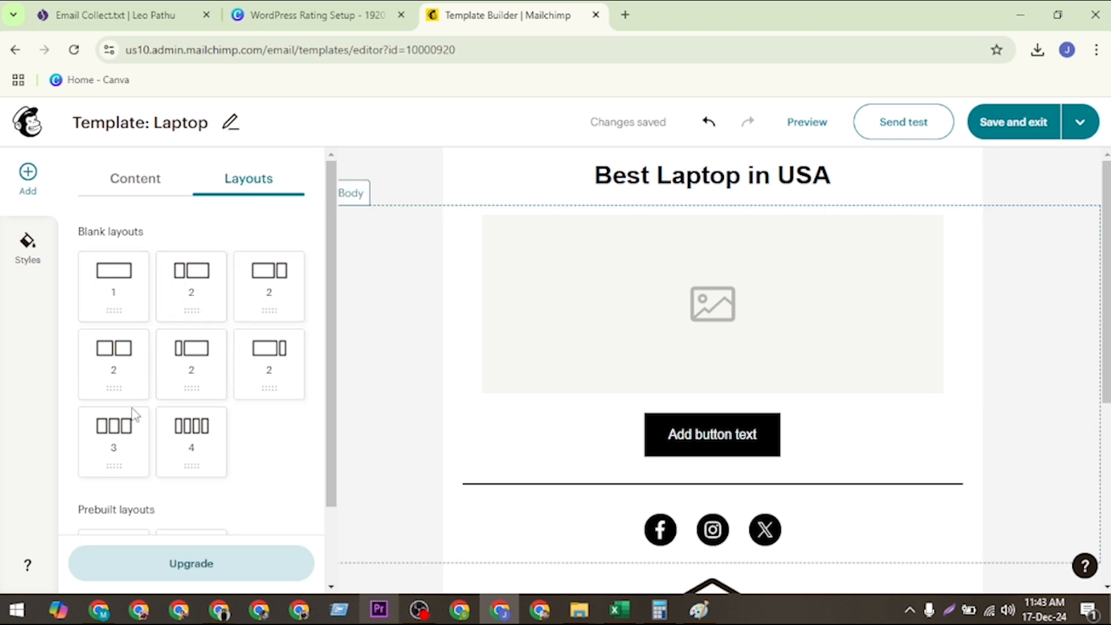
left_click_drag(114, 360, 661, 398)
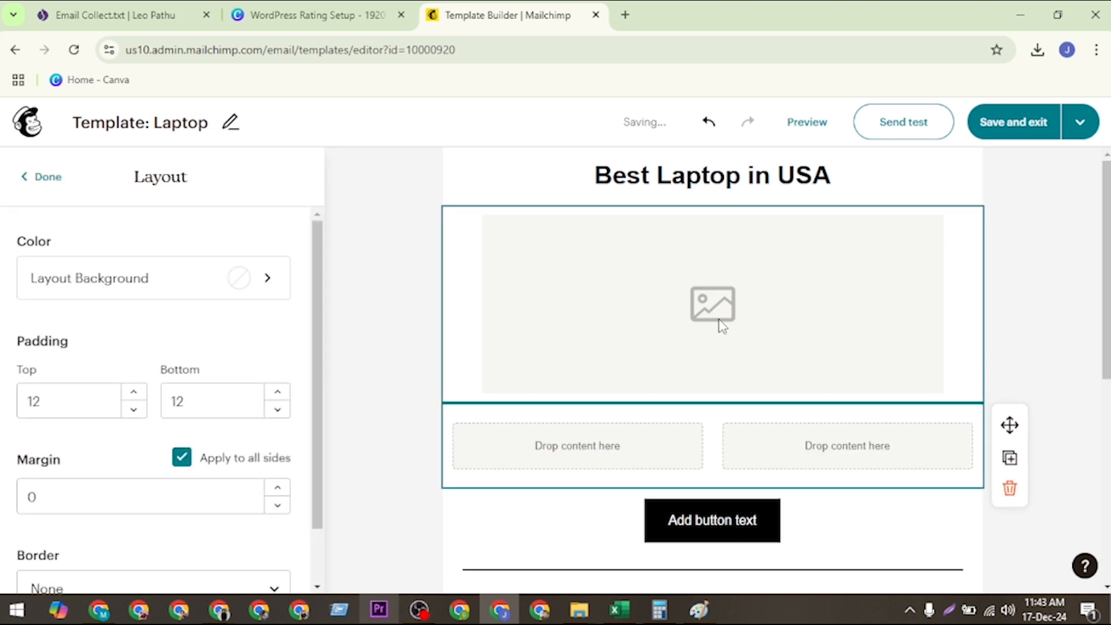
Check the desktop folder and Content Studio for an image to use in the body's image placeholder.
left_click(715, 278)
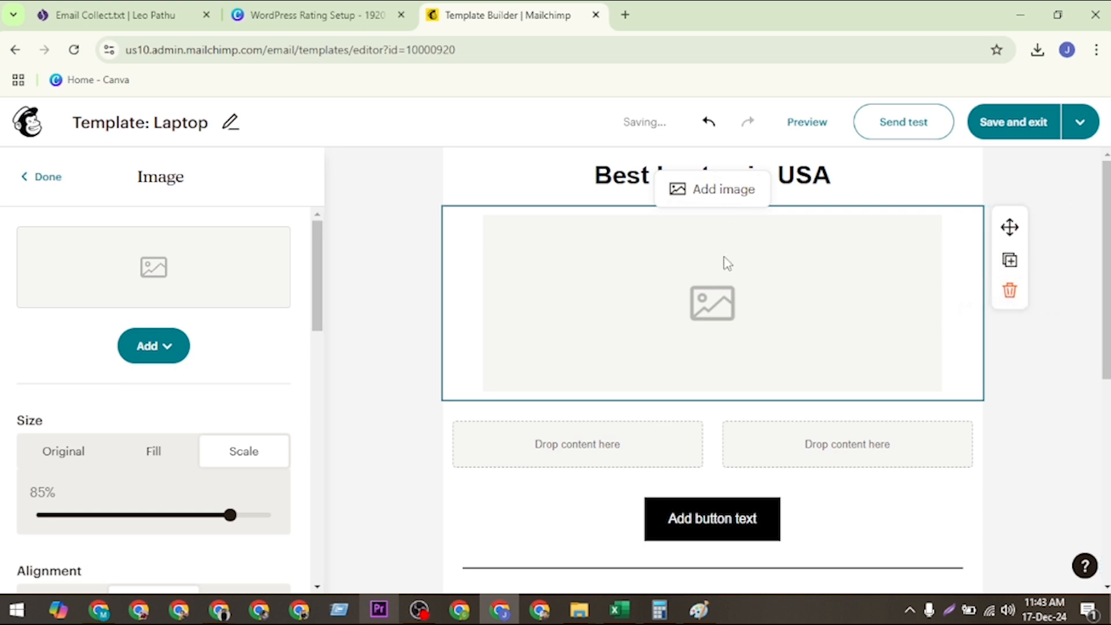
left_click(158, 350)
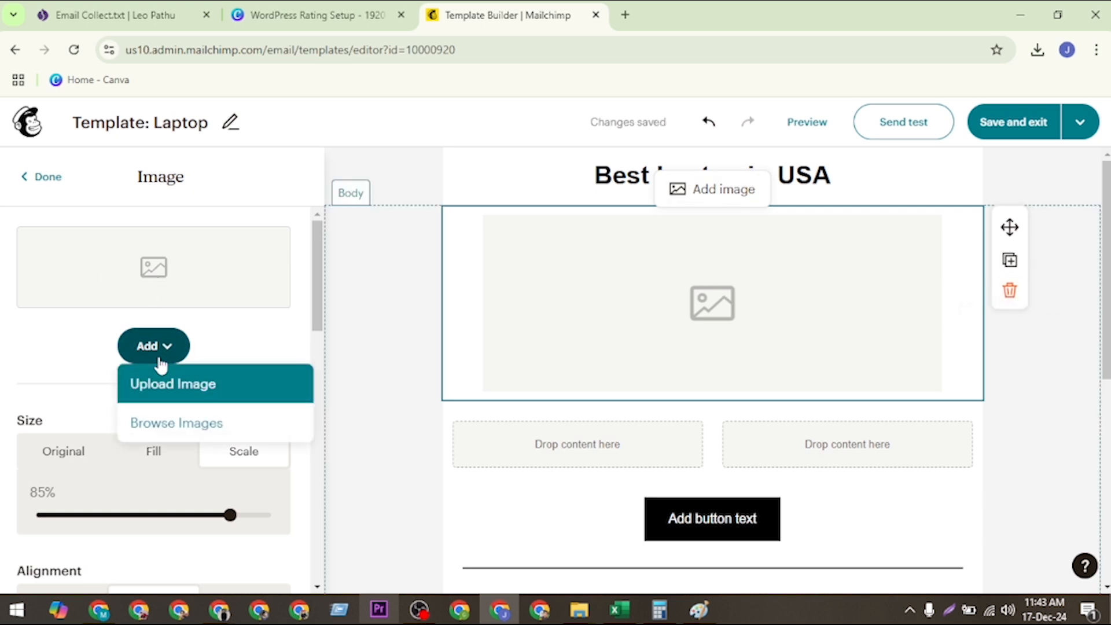
left_click(175, 386)
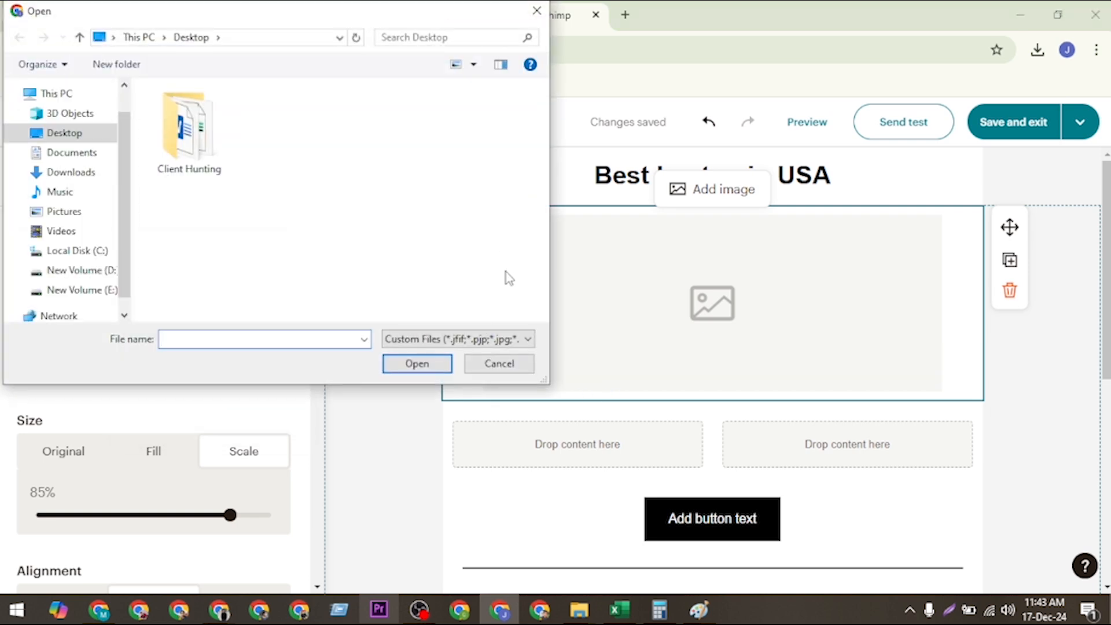
left_click(499, 371)
left_click(152, 347)
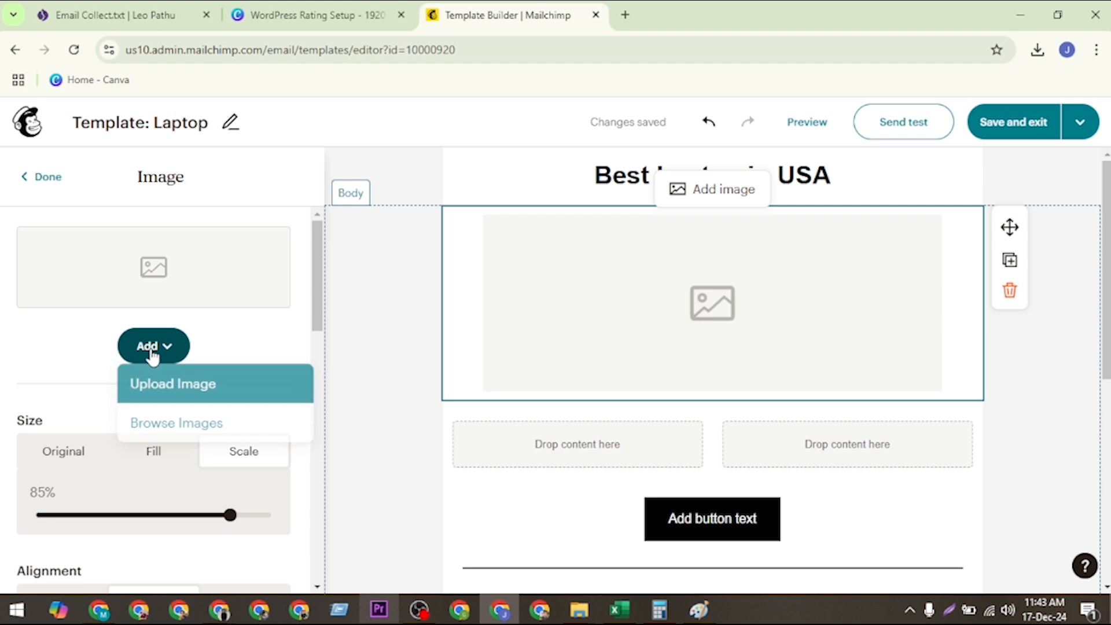
left_click(158, 424)
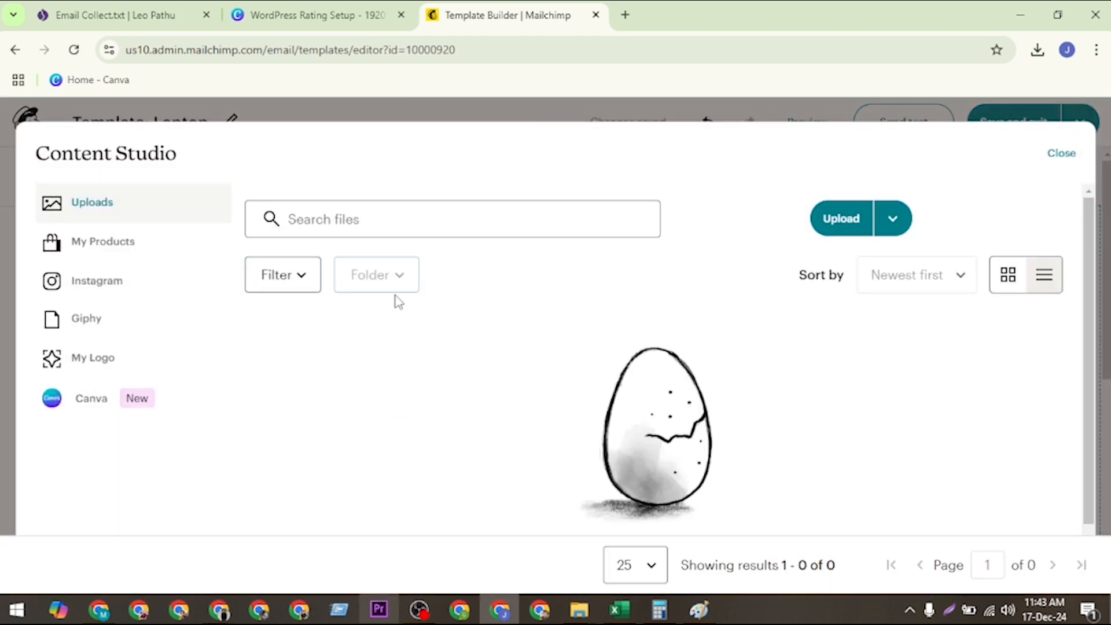
left_click(1064, 154)
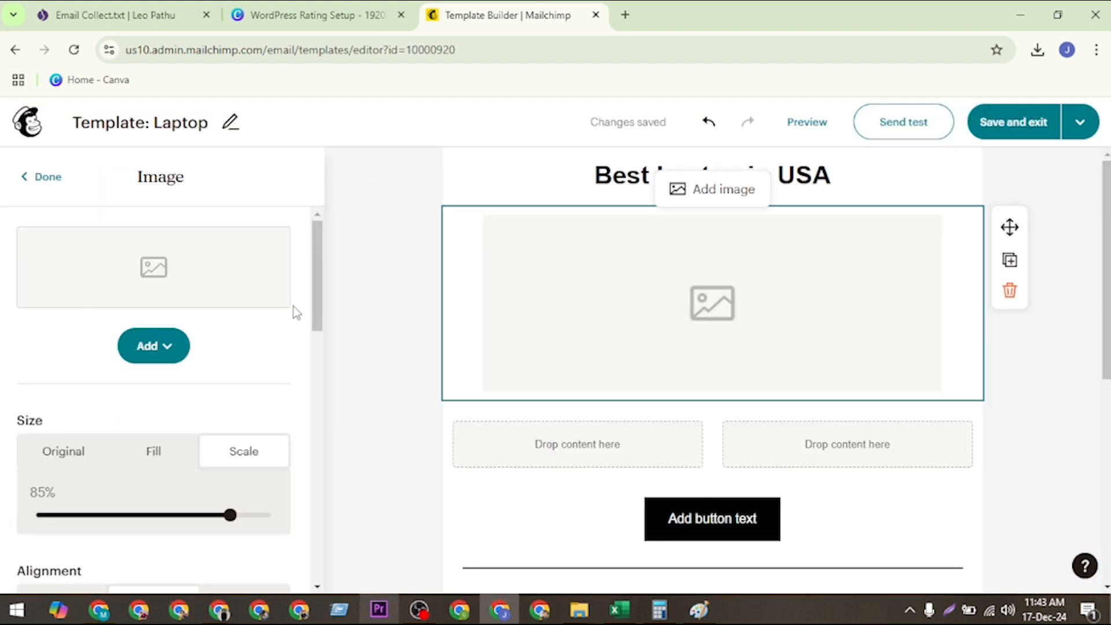
Search Google Images for "laptop" in a new browser tab.
left_click(625, 16)
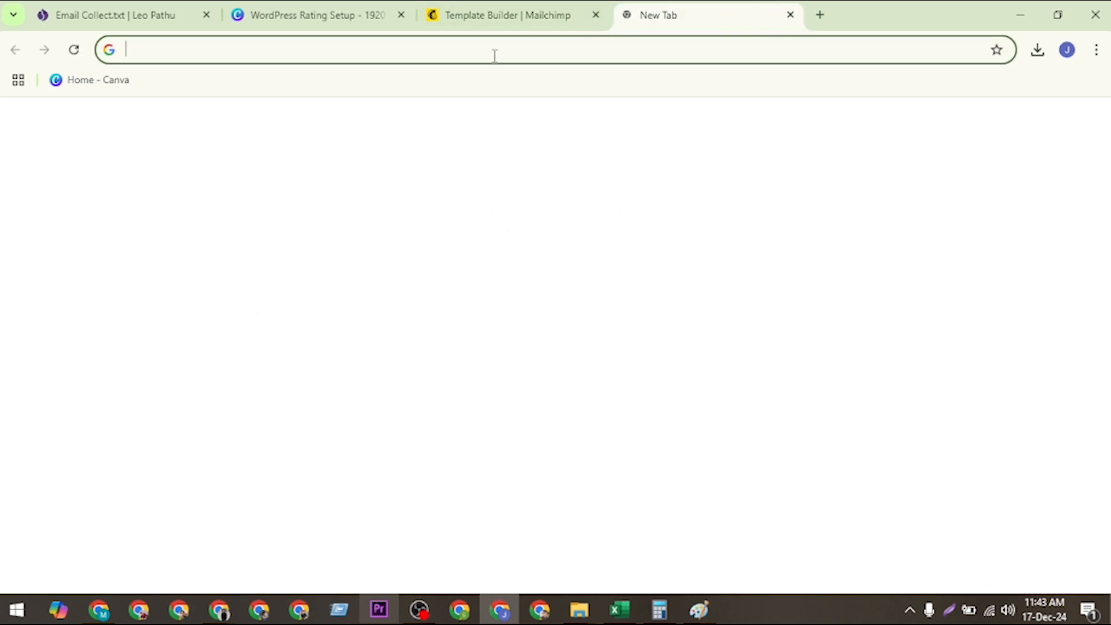
type("lap")
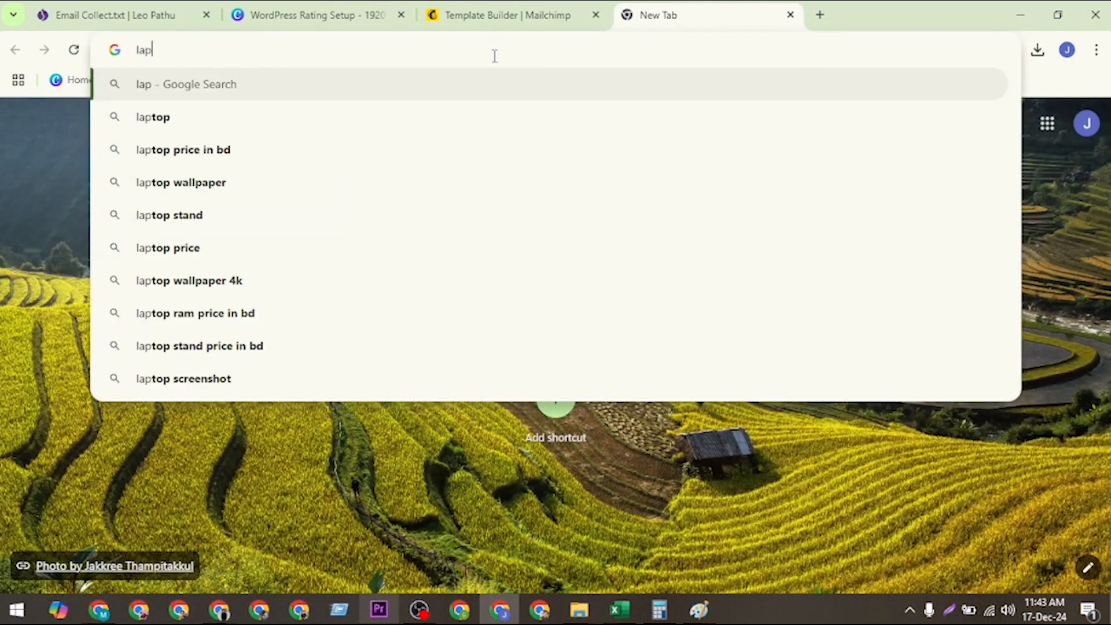
type("top")
key("Return")
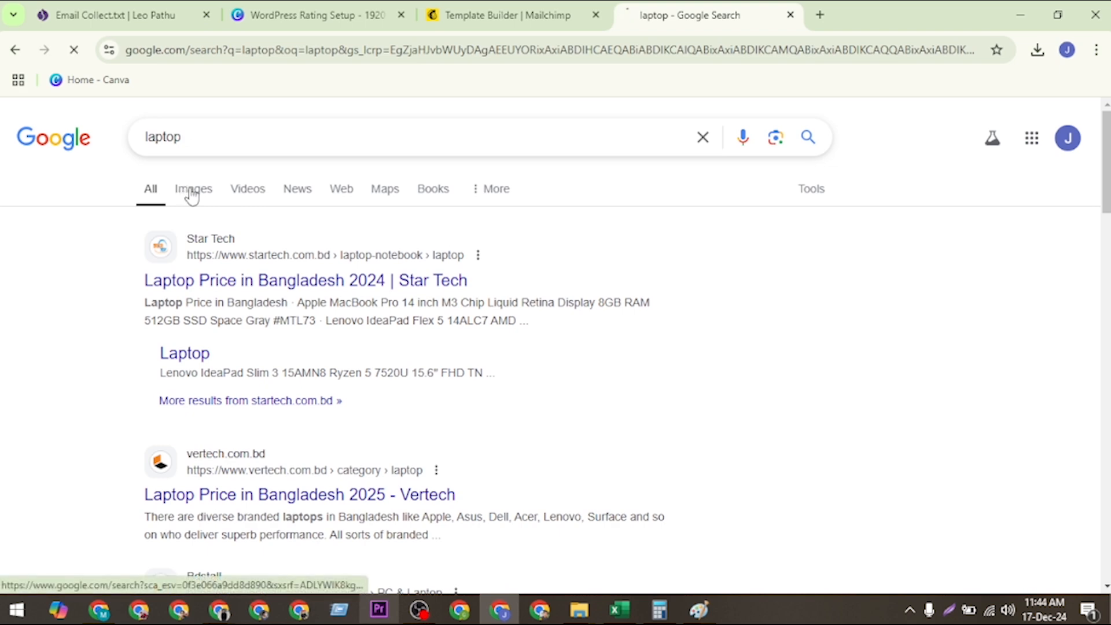
left_click(191, 189)
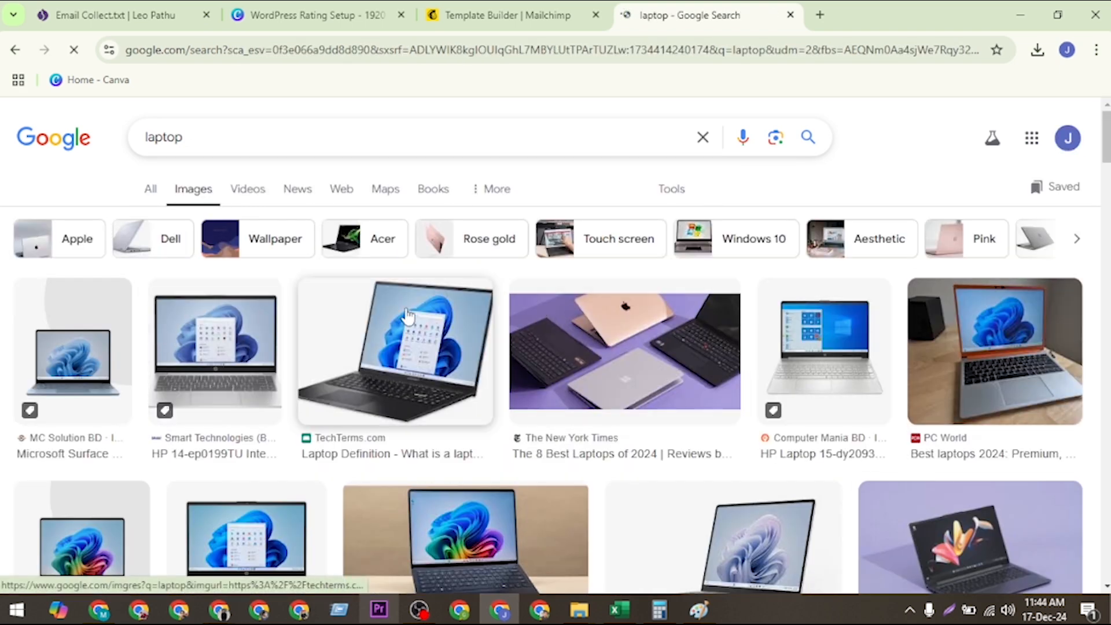
Save the TechTerms laptop image to the Downloads folder as laptop_586.jpeg.
left_click(405, 329)
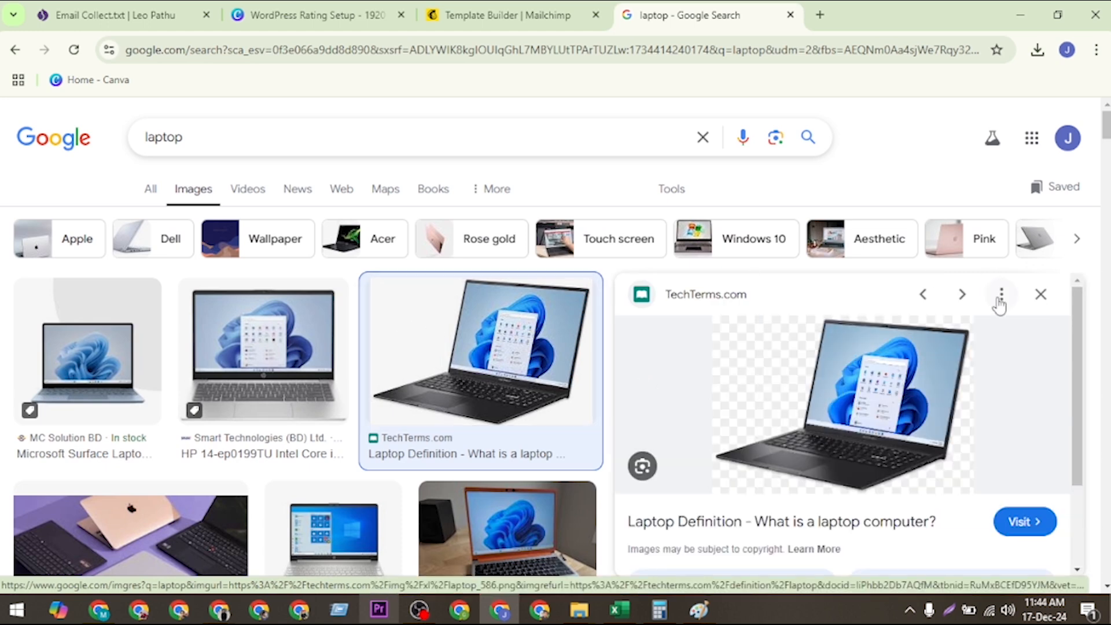
right_click(873, 369)
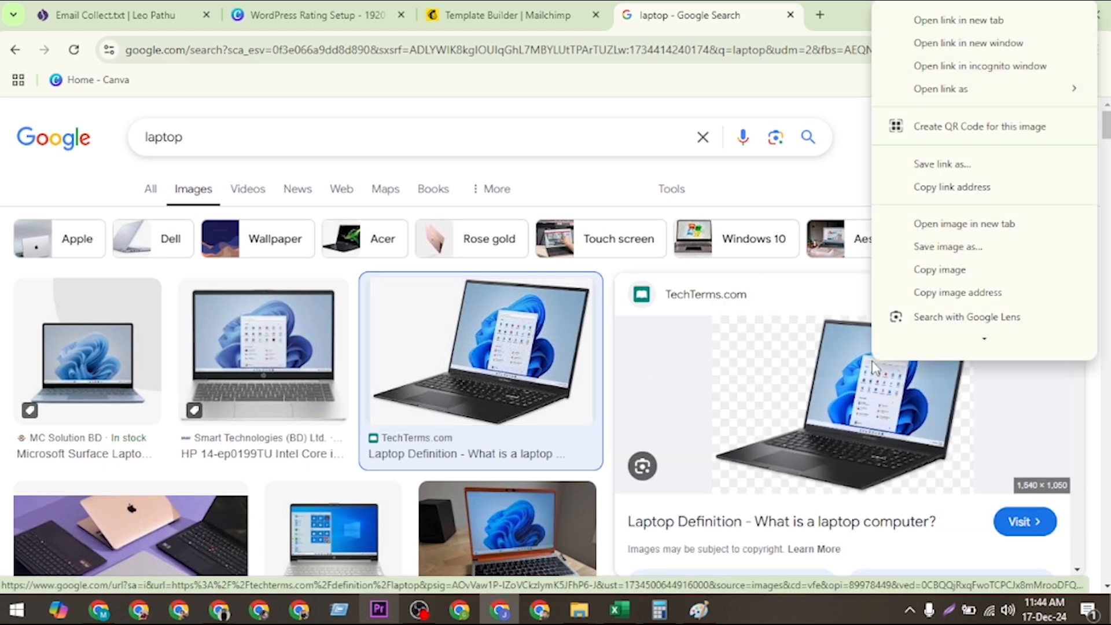
left_click(954, 249)
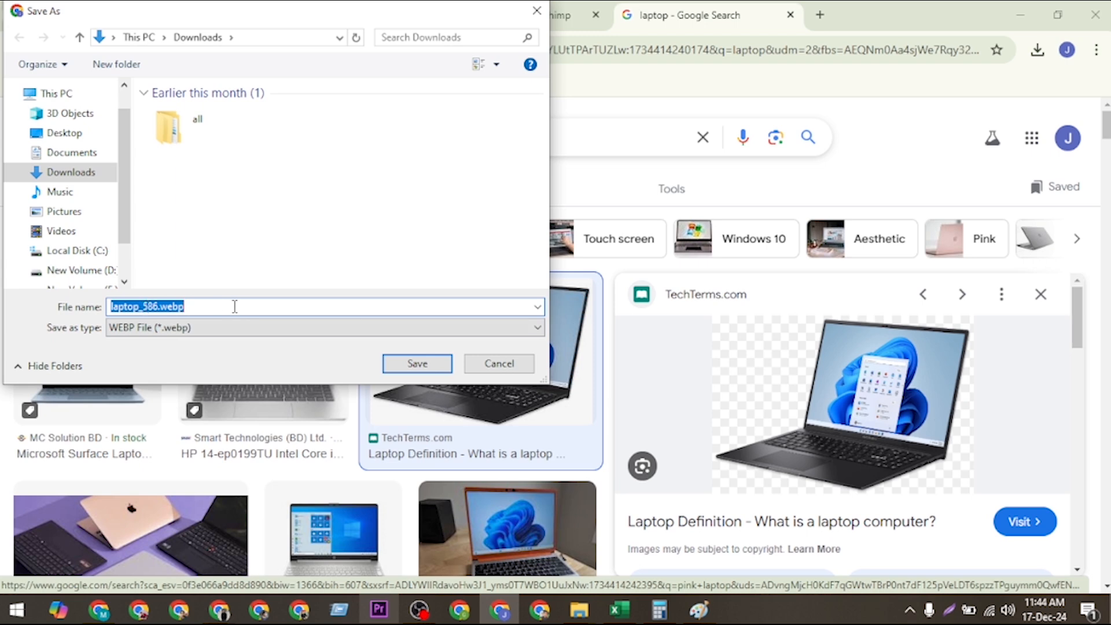
left_click(239, 306)
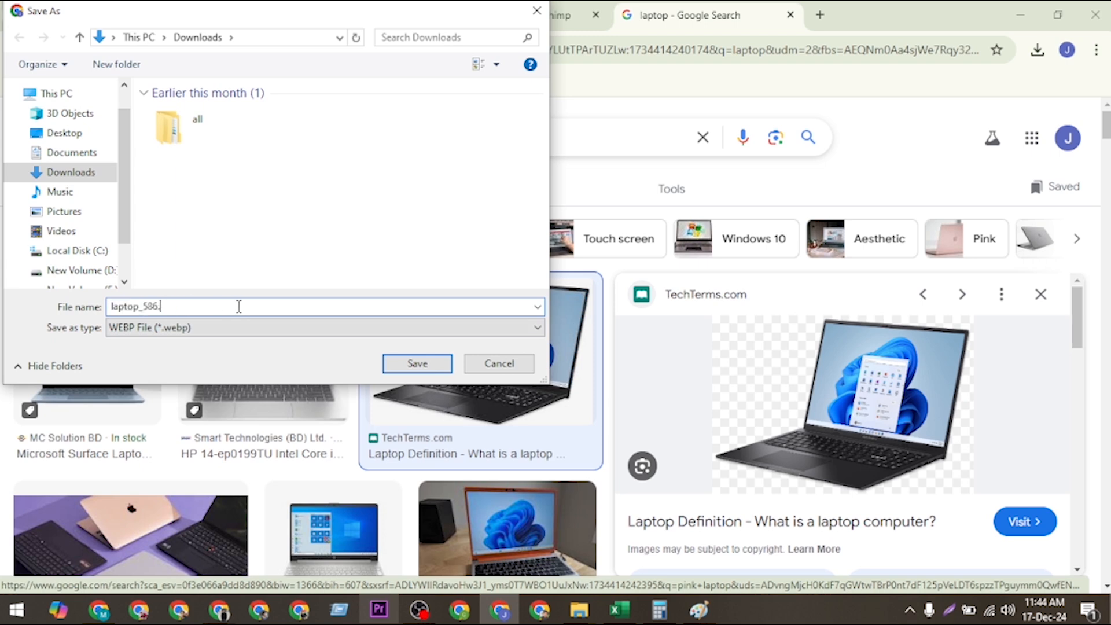
type("jpeg")
key("Return")
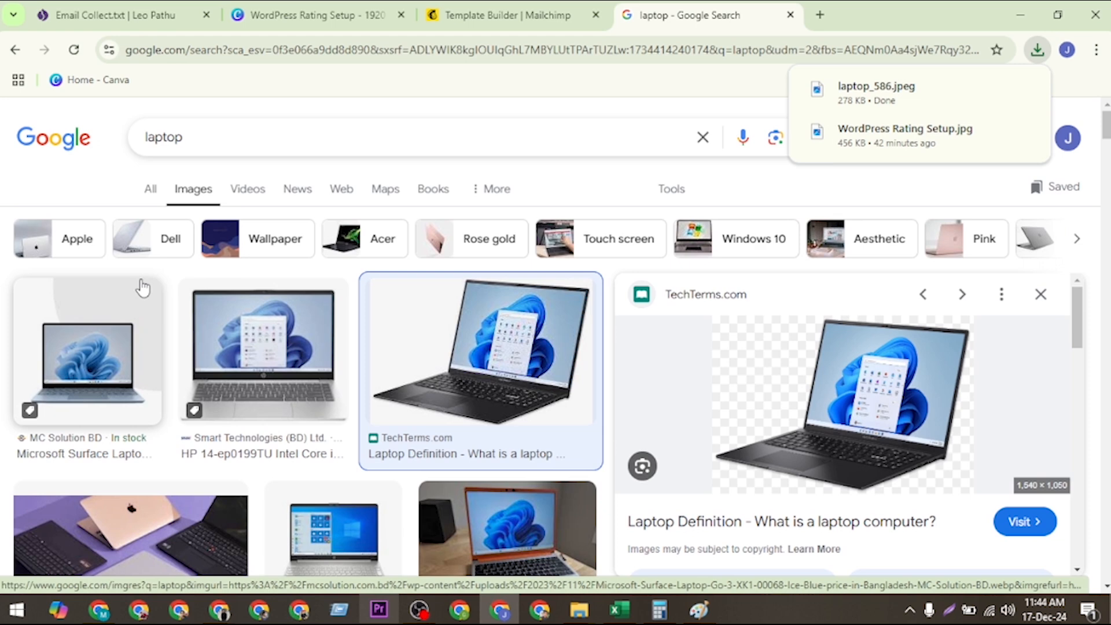
left_click(1044, 54)
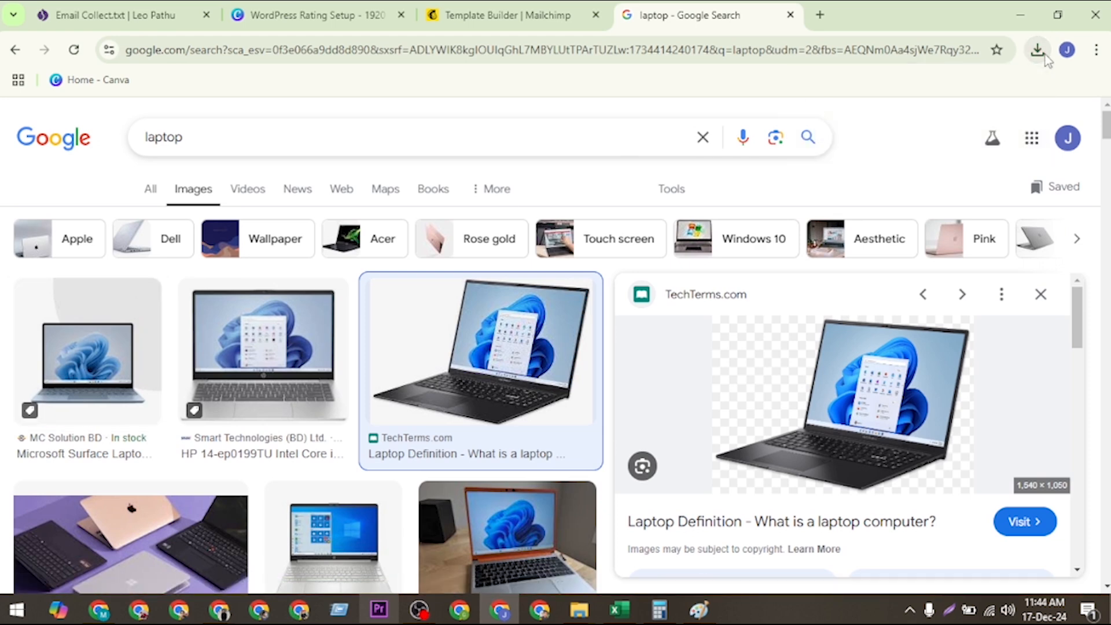
left_click(1038, 51)
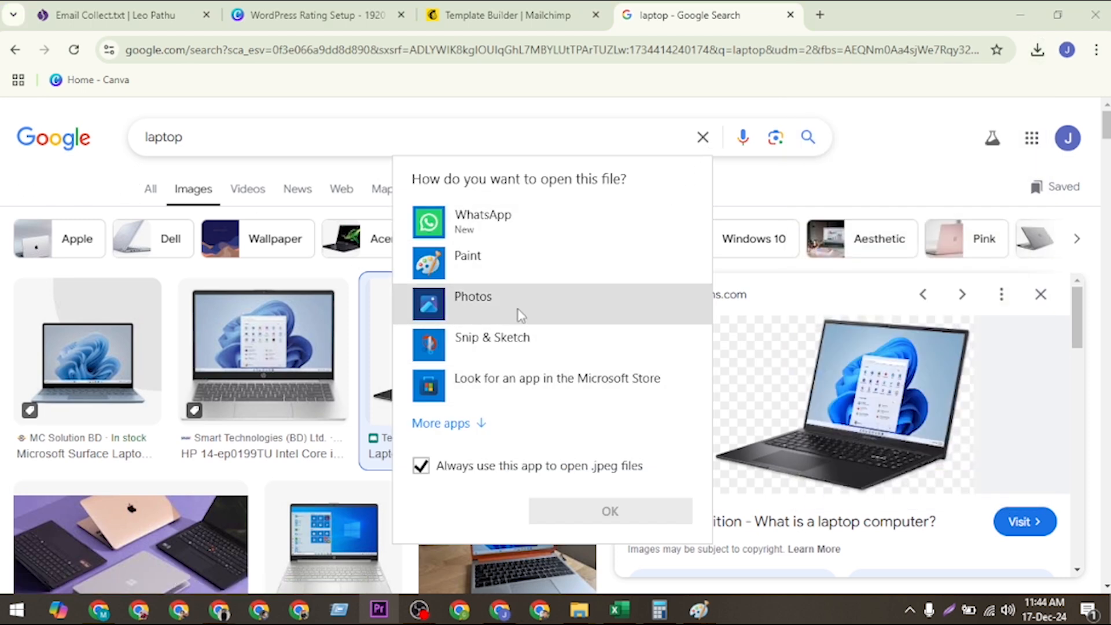
left_click(981, 366)
Save The New York Times laptop image to the Desktop as laptopstopicpage-2048px-3685-2x1-1.jpeg.
scroll(449, 407, "down", 4)
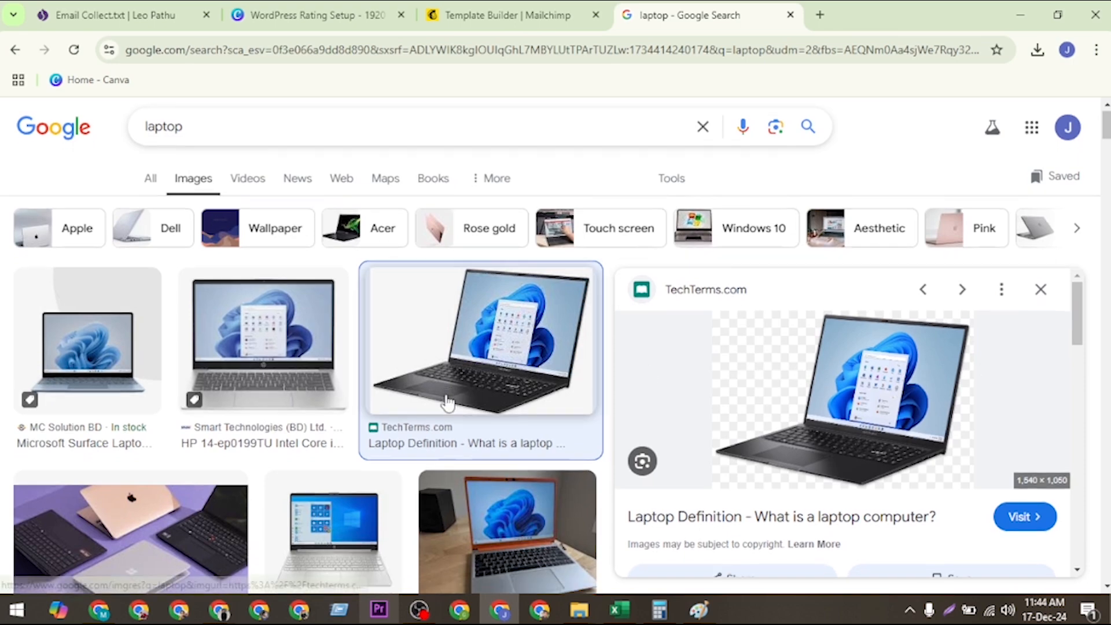
left_click(159, 262)
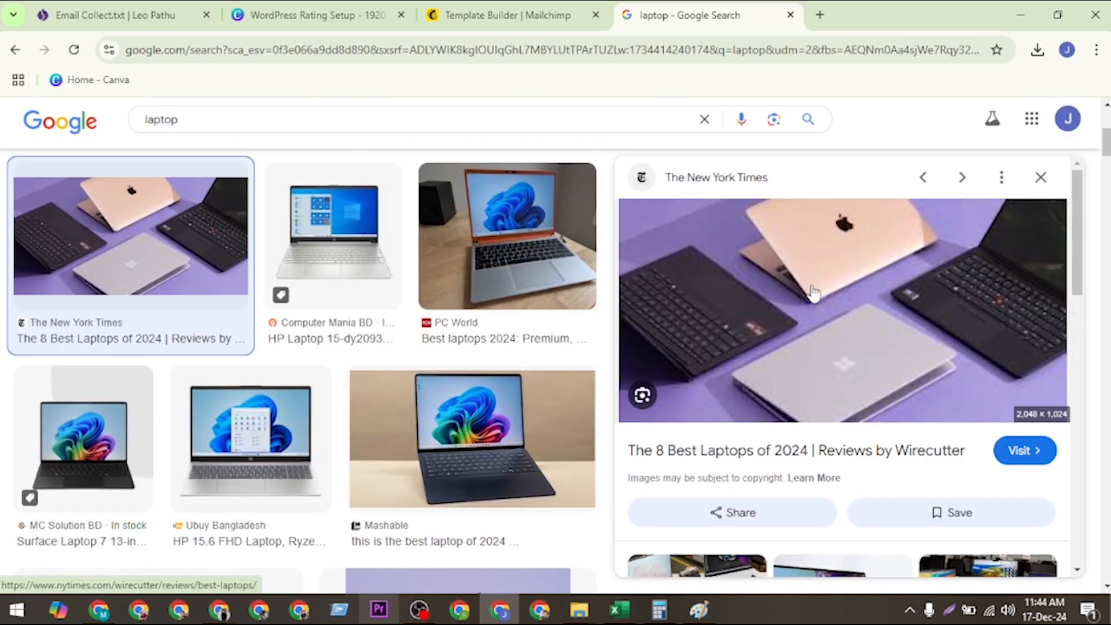
right_click(864, 288)
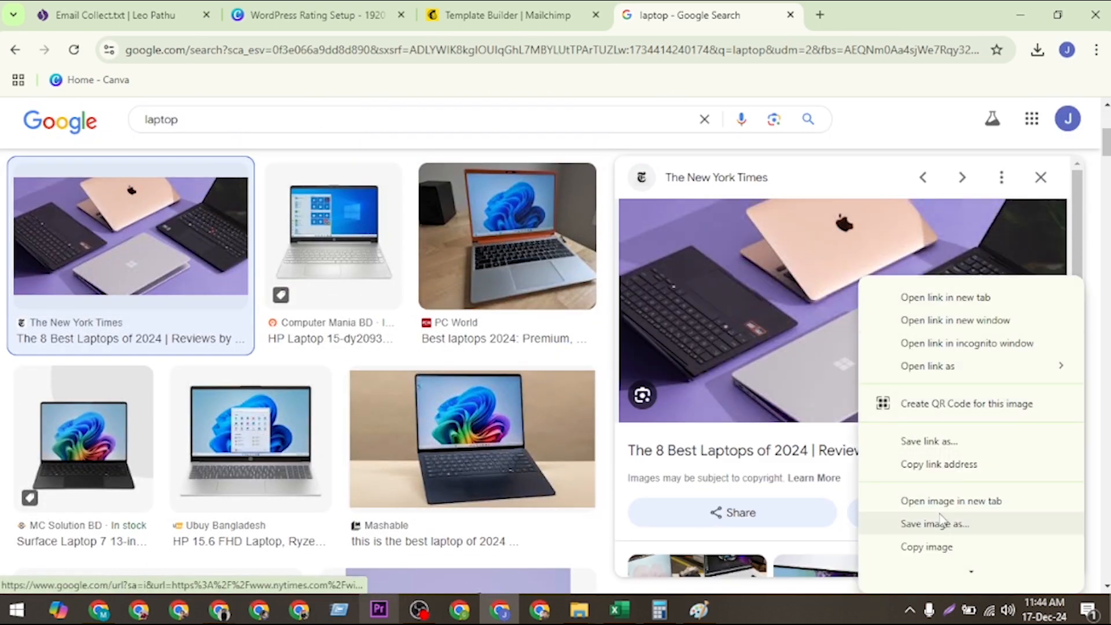
left_click(939, 514)
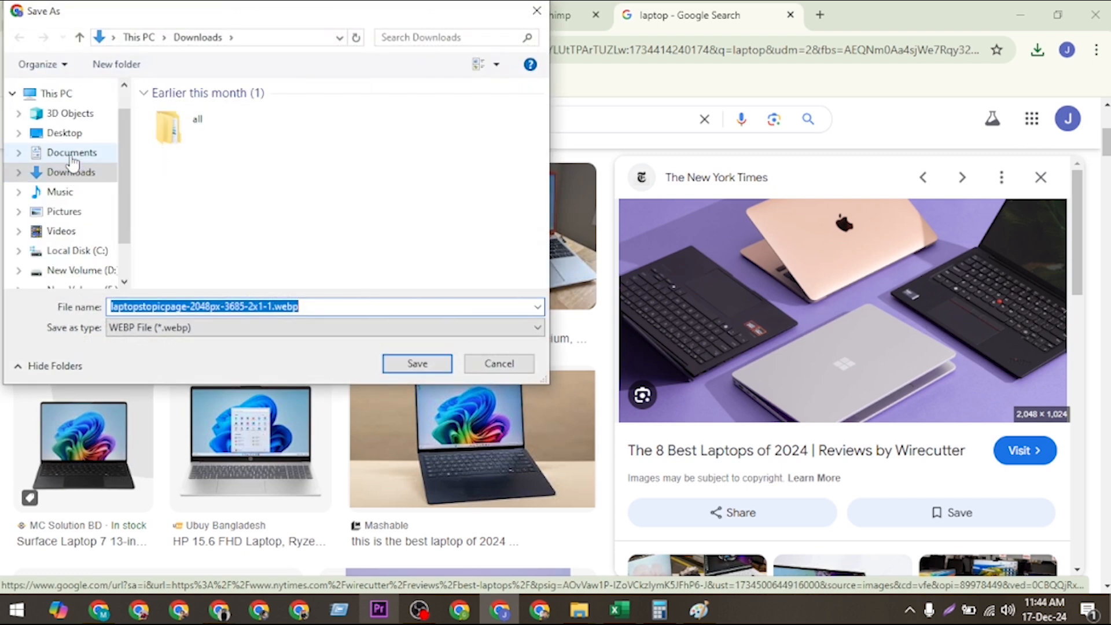
left_click(67, 133)
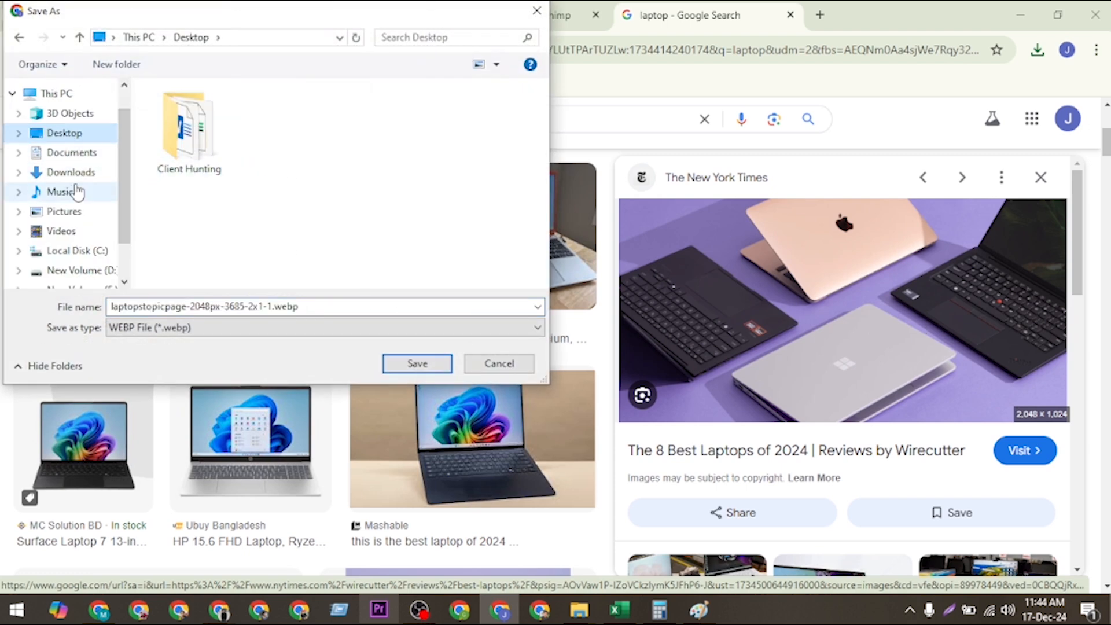
left_click(317, 307)
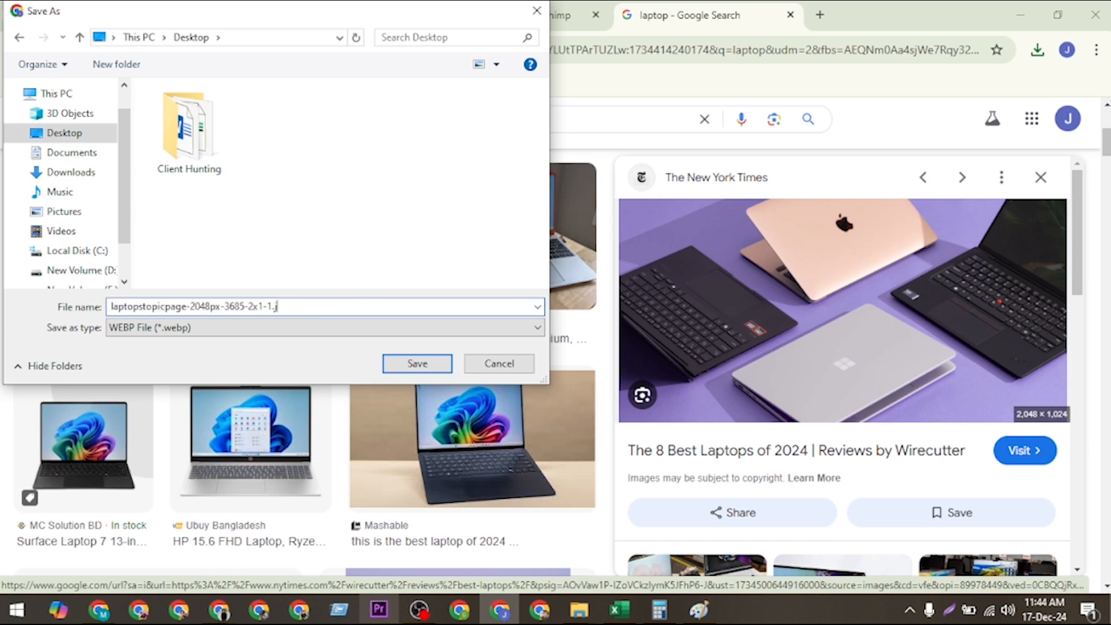
key("Return")
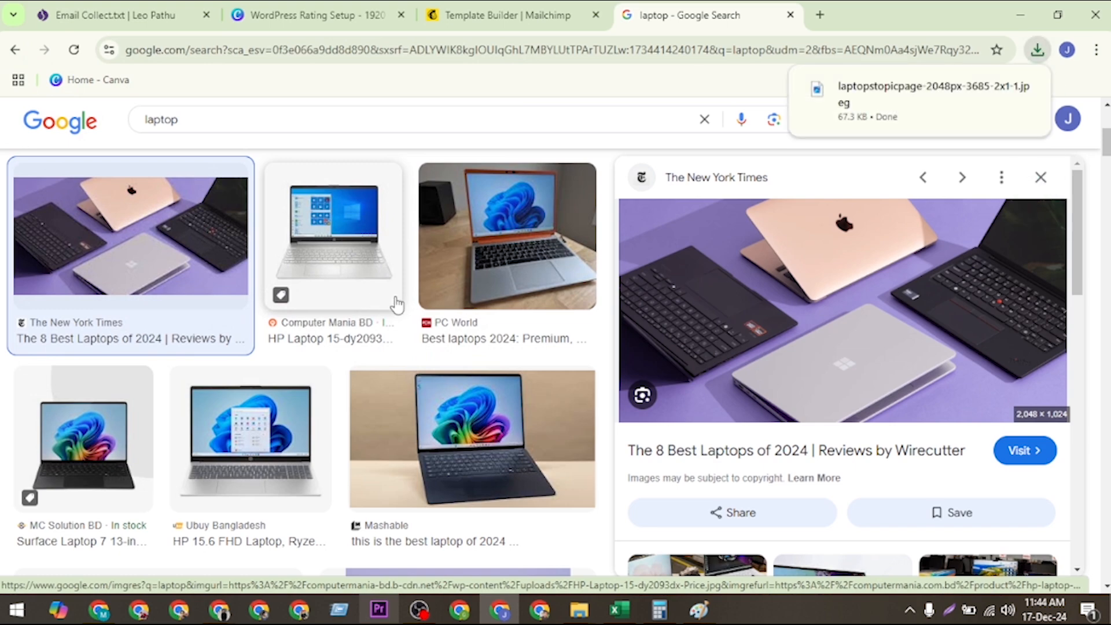
Save the Mashable laptop image from the search results to the Desktop as hero-image.jpeg.
scroll(397, 303, "down", 3)
left_click(478, 281)
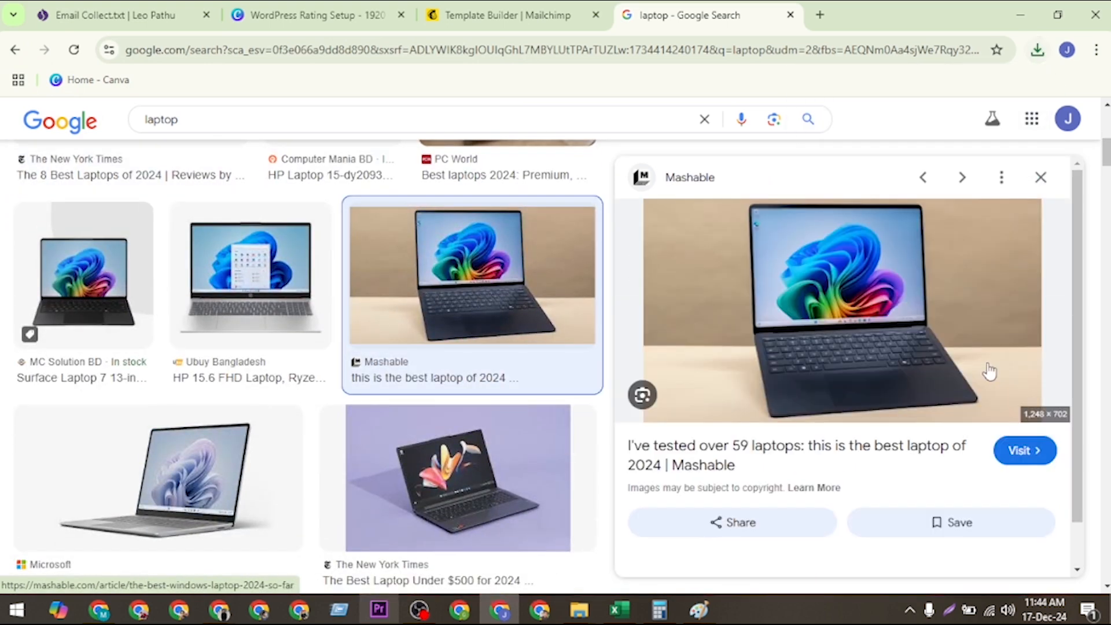
right_click(863, 311)
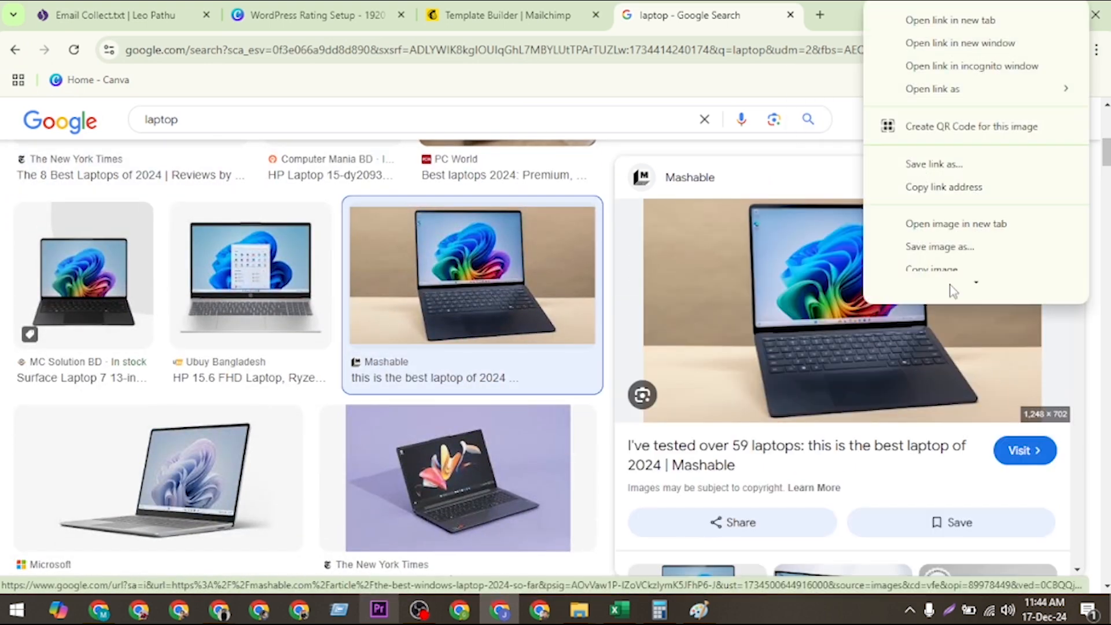
left_click(965, 237)
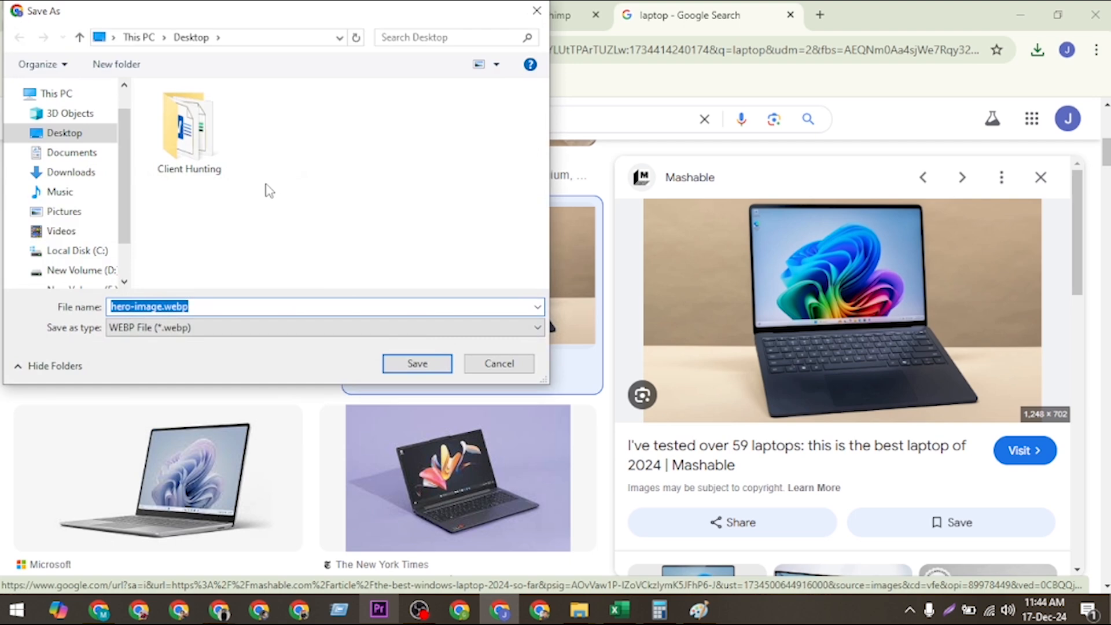
left_click(81, 136)
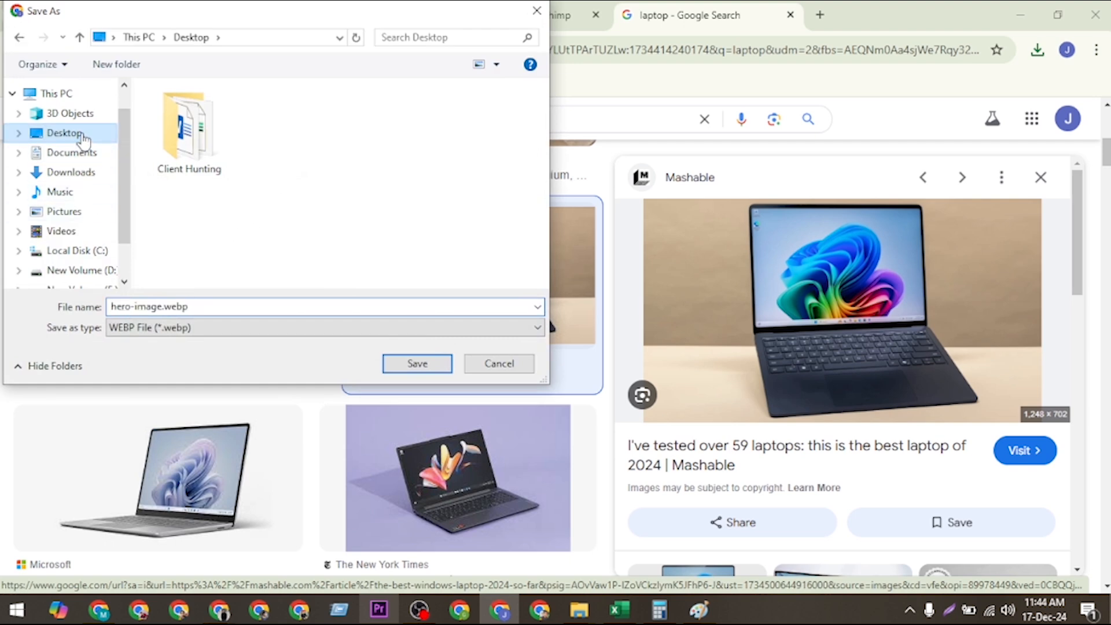
left_click(232, 304)
left_click(231, 305)
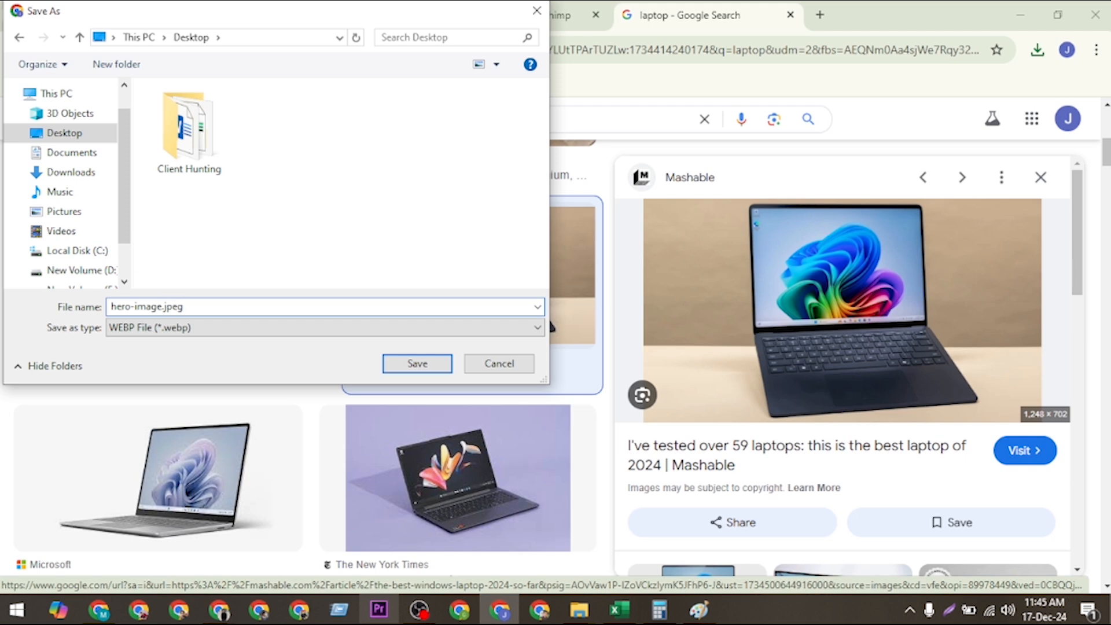
left_click(419, 364)
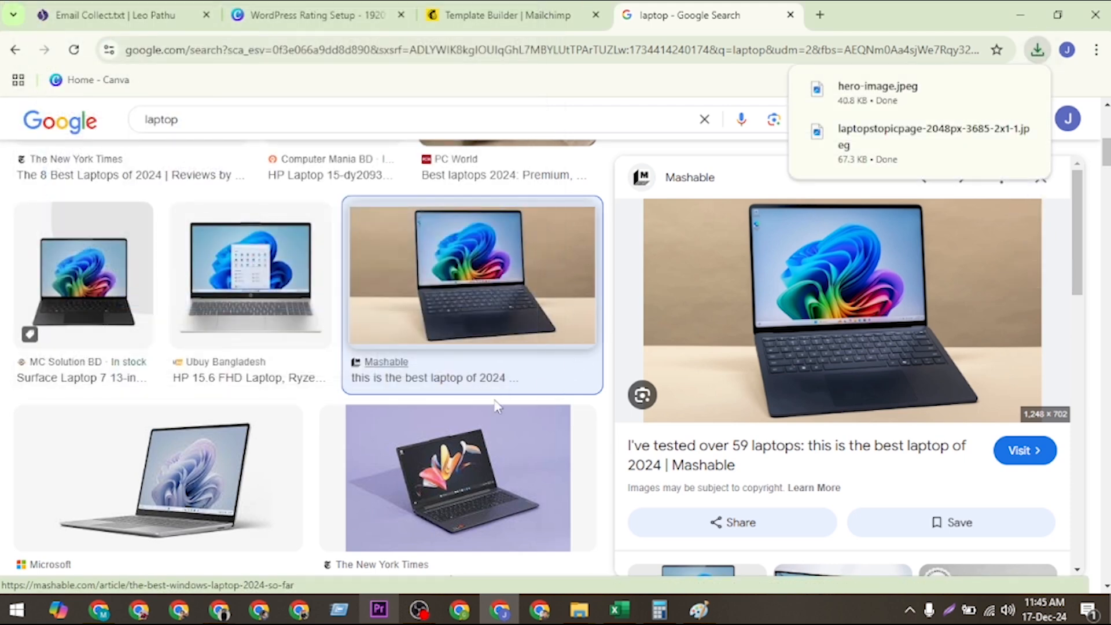
Save the Wikipedia four-laptop image from the search results to the Desktop as Laptop_collage.jpg.
scroll(373, 427, "down", 4)
scroll(373, 427, "down", 3)
left_click(507, 271)
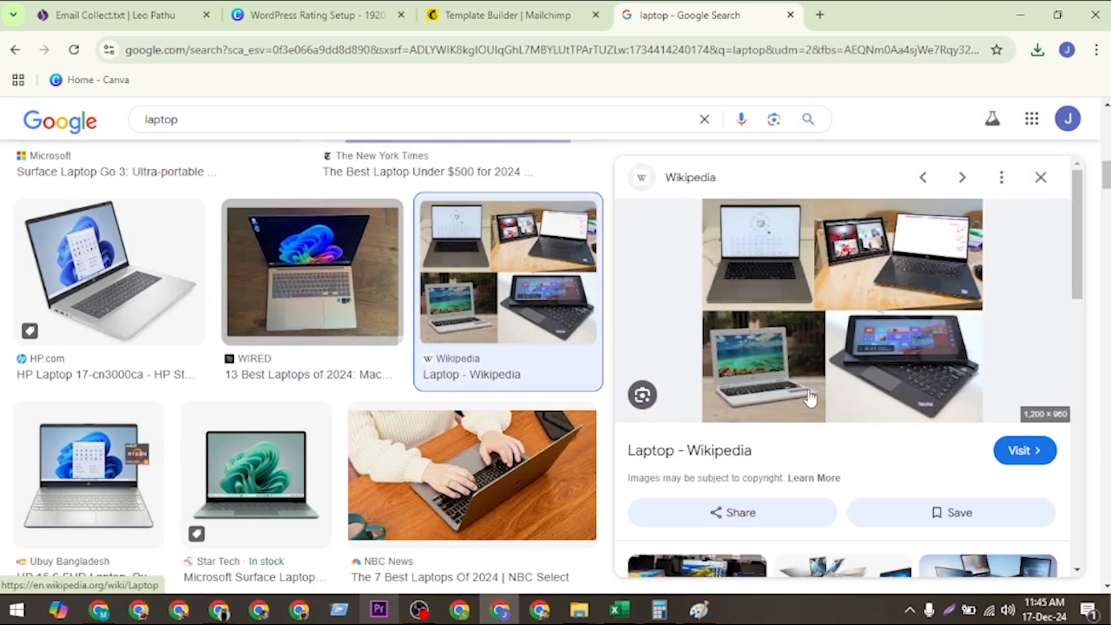
right_click(787, 316)
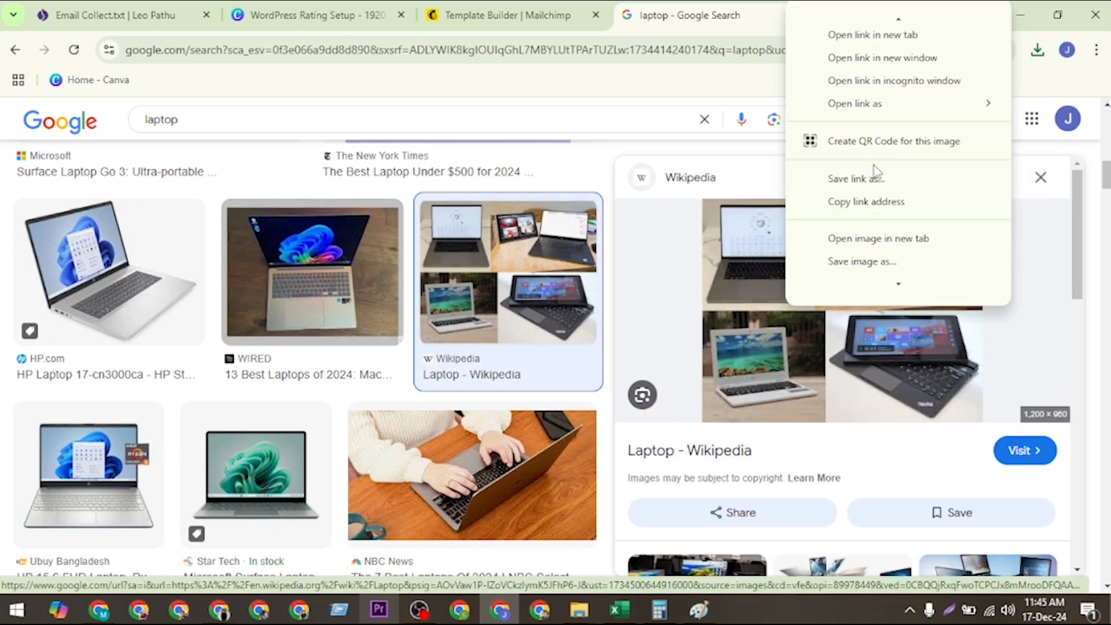
left_click(869, 258)
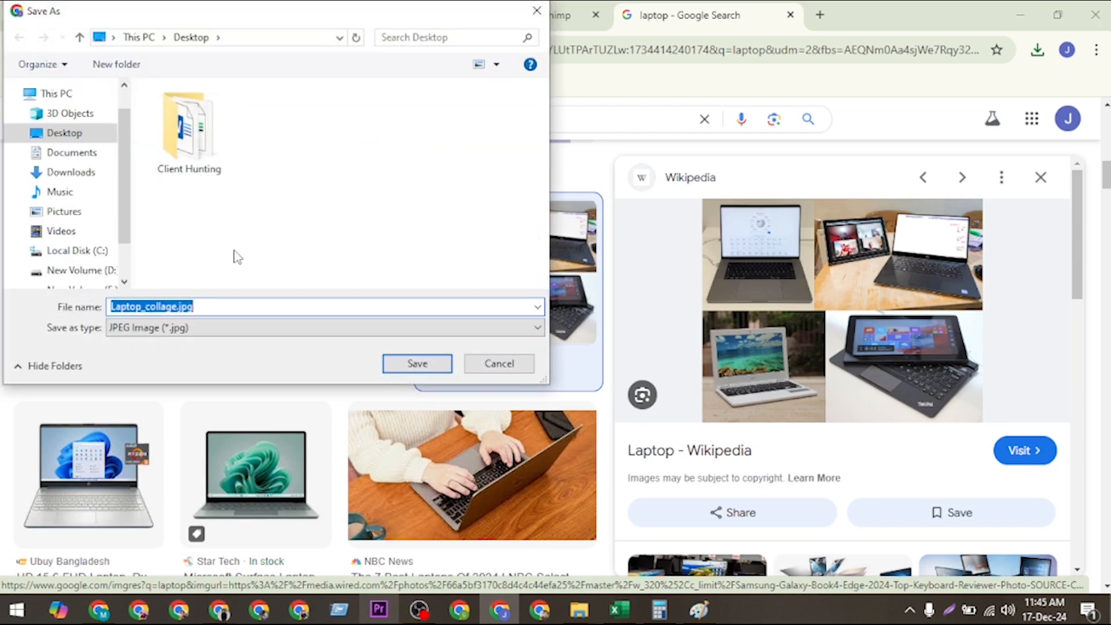
left_click(80, 136)
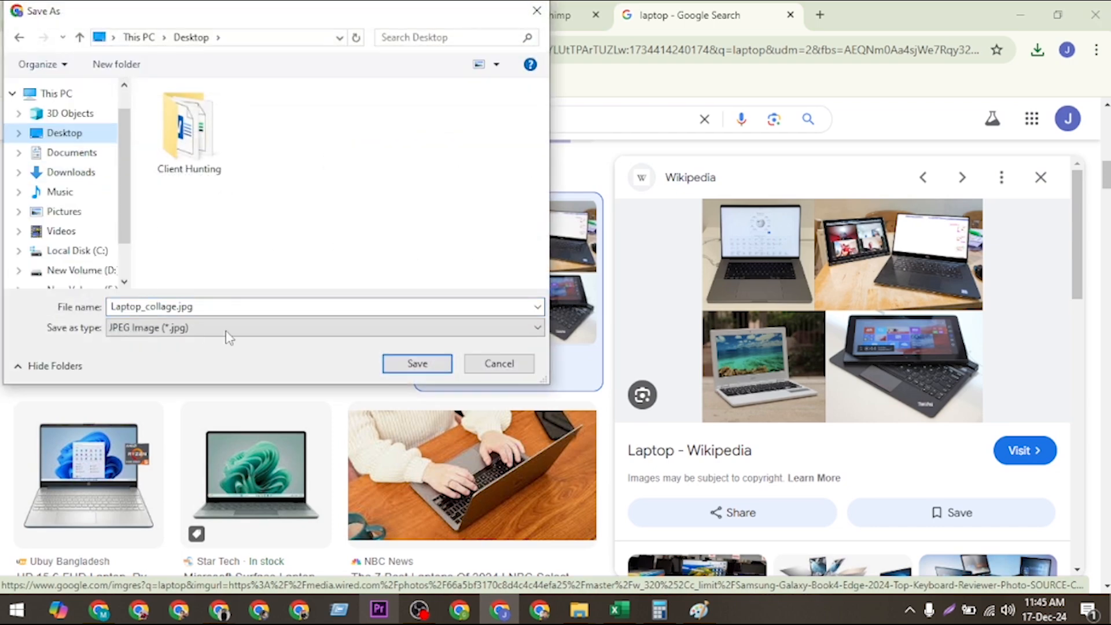
left_click(398, 364)
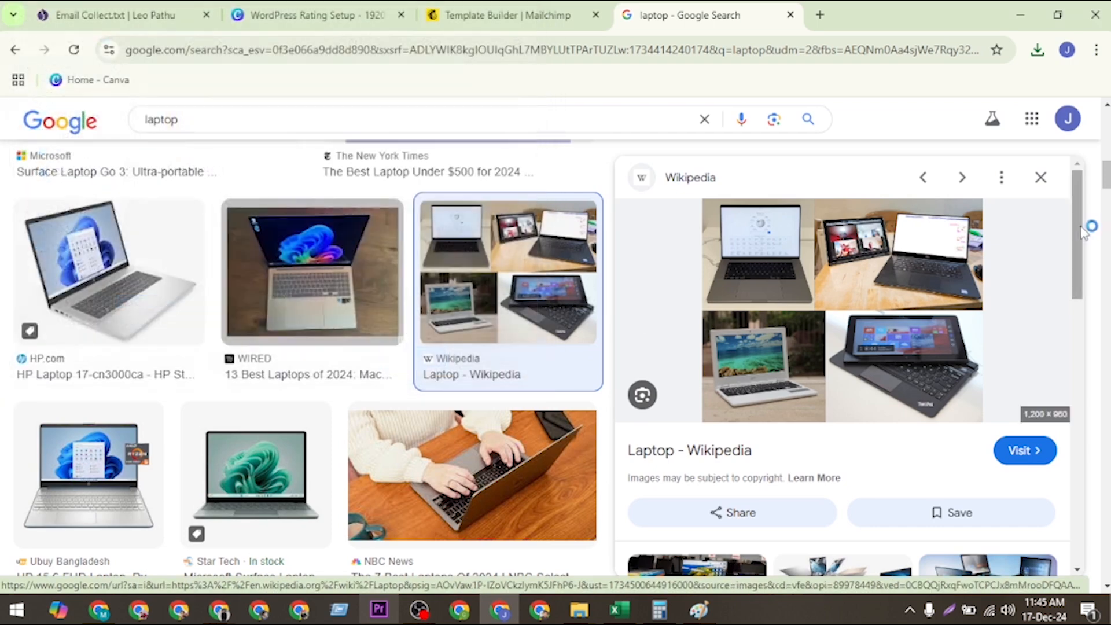
Close the image search, return to the Mailchimp template and upload Laptop_collage.jpg into the body's image placeholder.
left_click(489, 13)
left_click(791, 15)
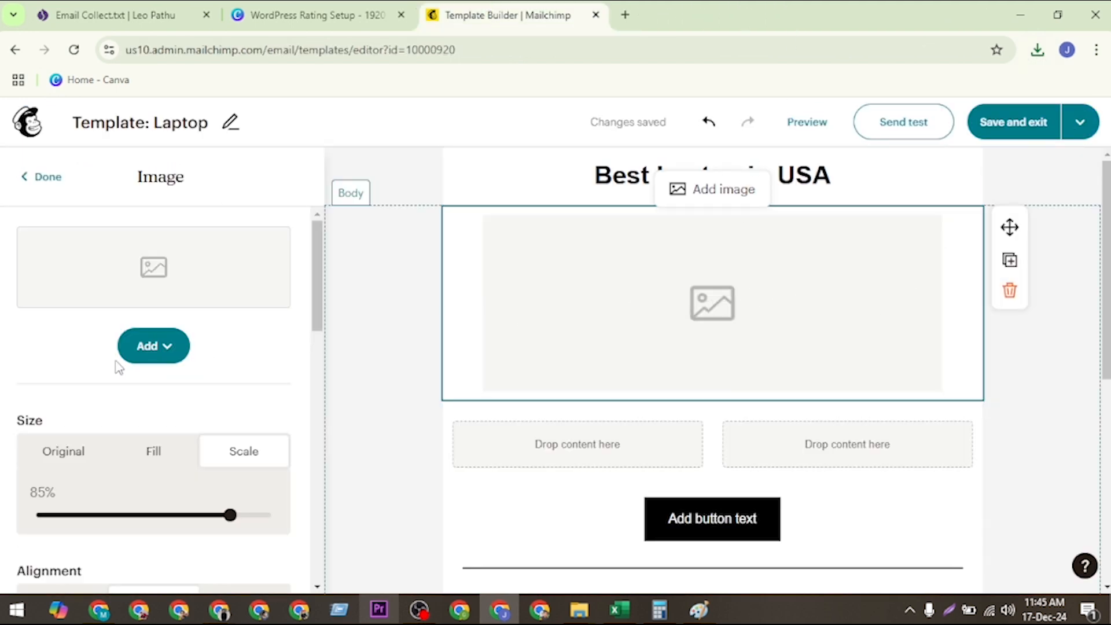
left_click(144, 347)
left_click(172, 389)
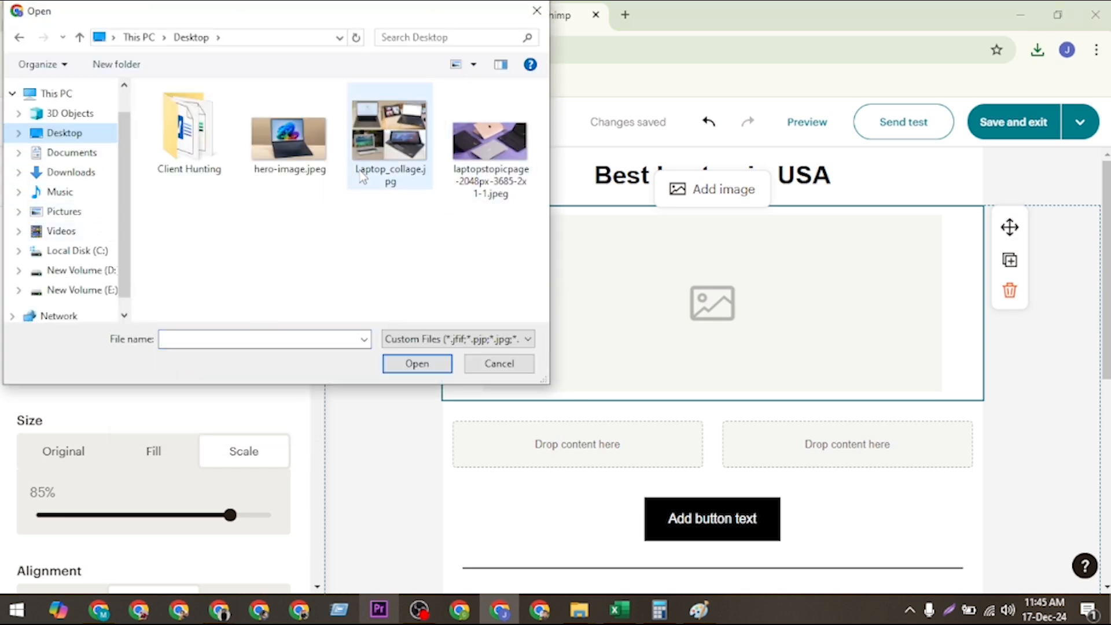
left_click(405, 183)
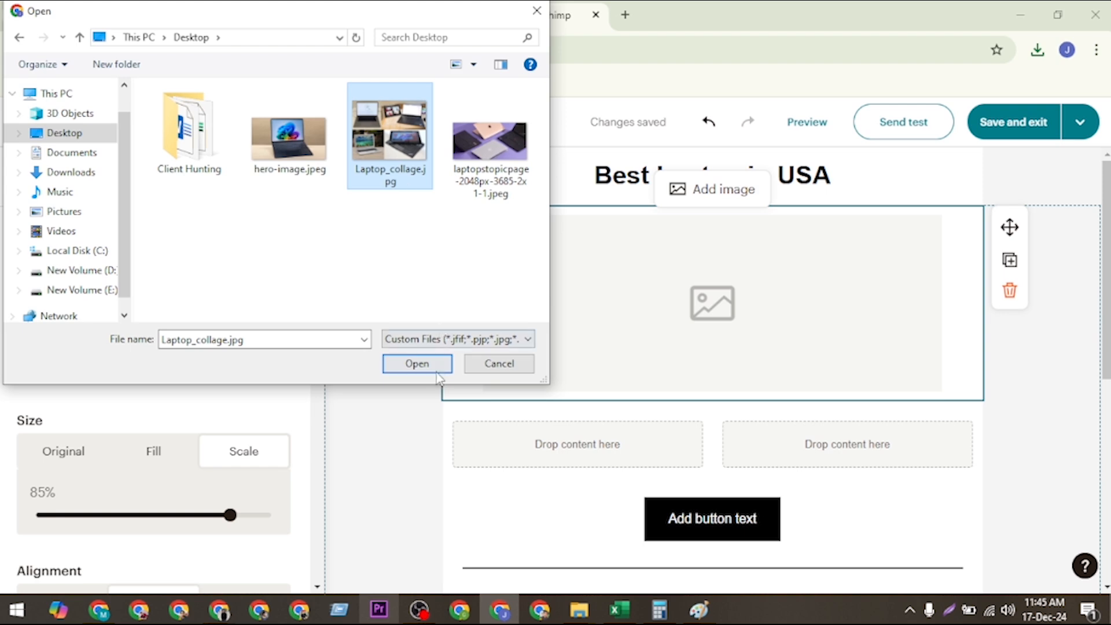
left_click(417, 364)
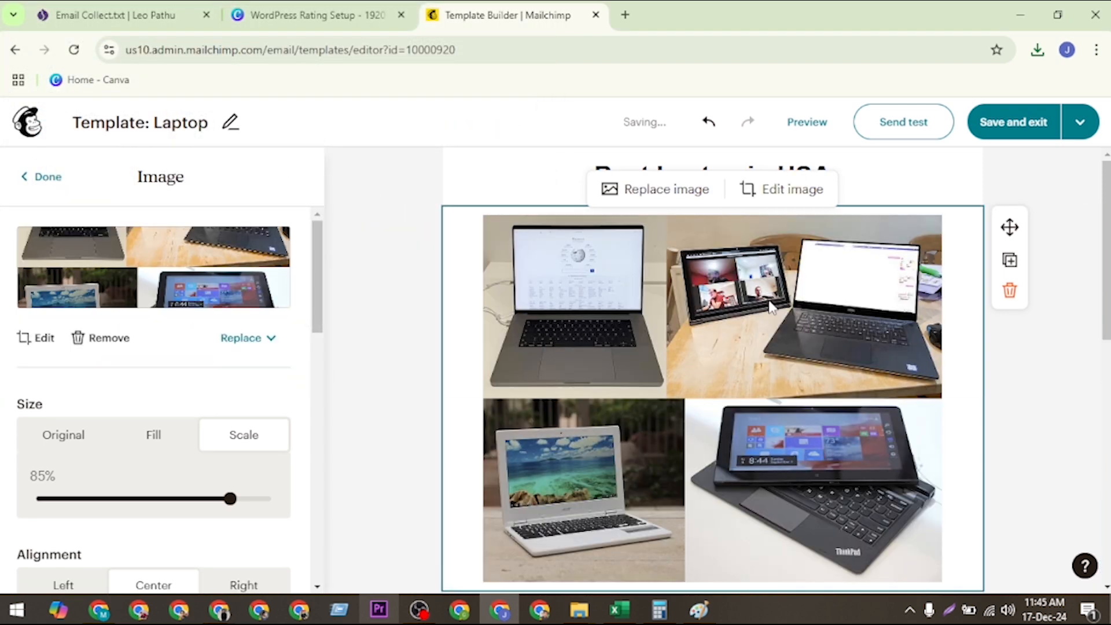
Add an image block to the left column of the blank two-column layout below the collage image.
scroll(838, 354, "down", 7)
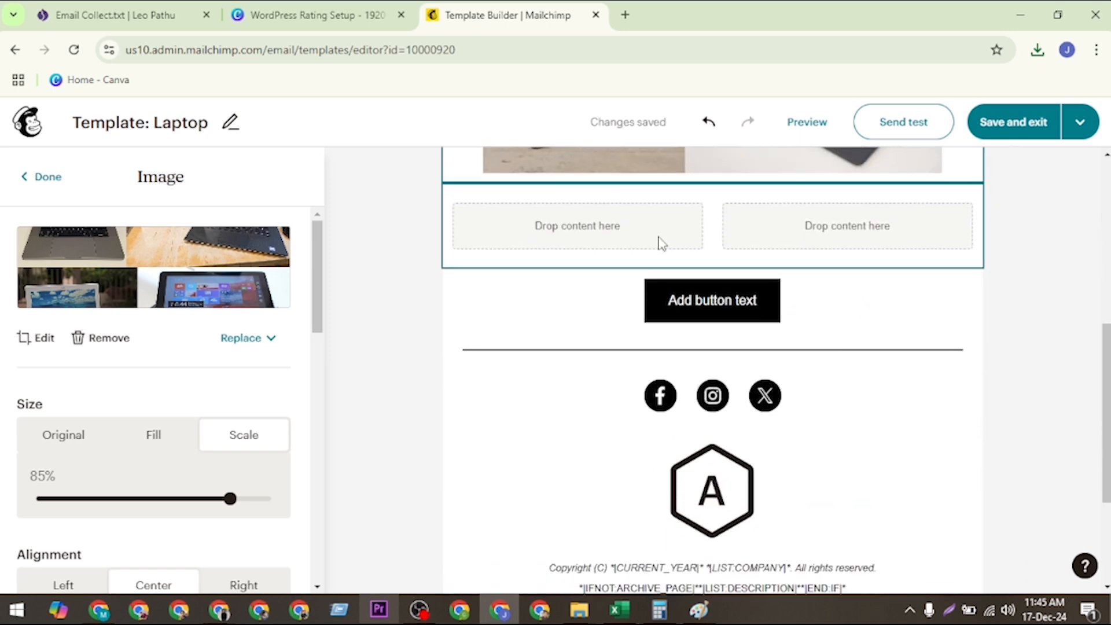
left_click(567, 227)
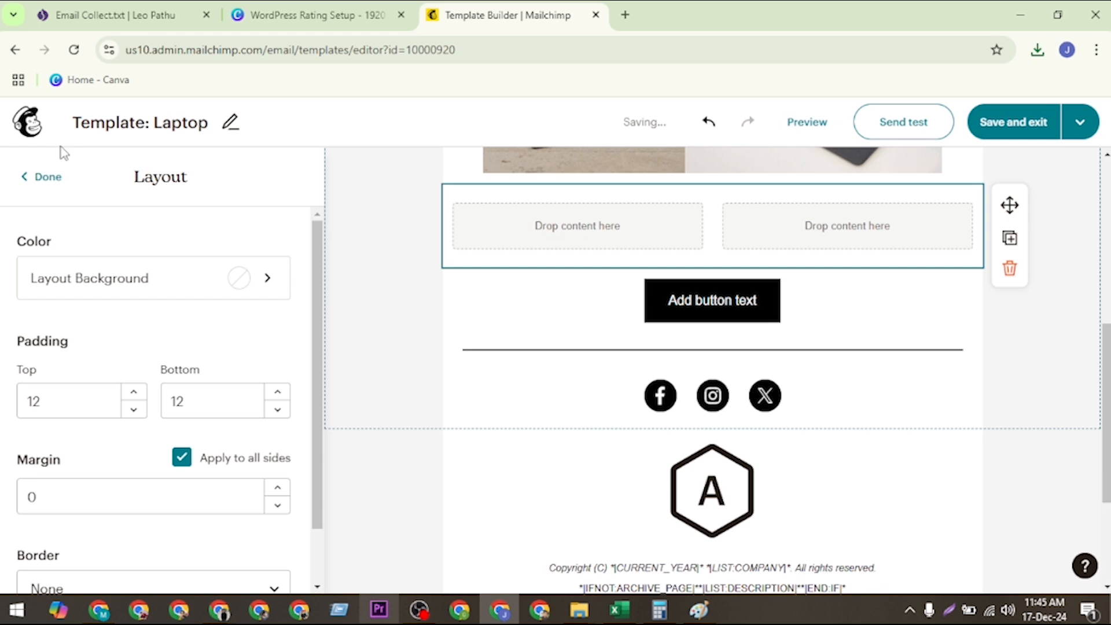
left_click(36, 177)
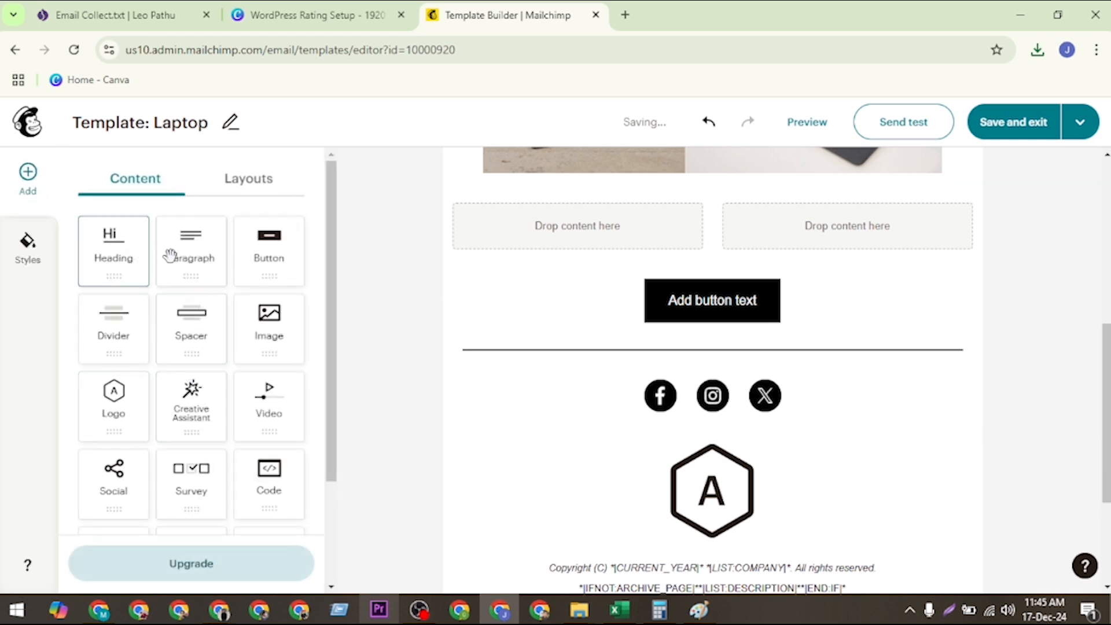
left_click_drag(269, 324, 599, 412)
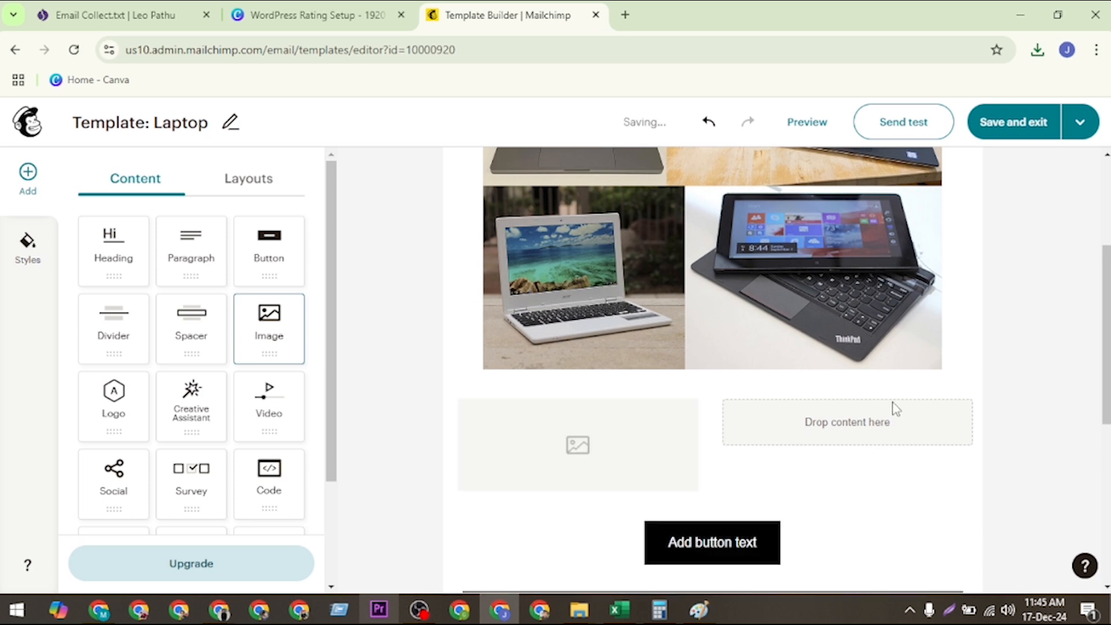
Try to upload hero-image.jpeg from the Desktop into the left column's image block after checking Content Studio.
left_click(168, 350)
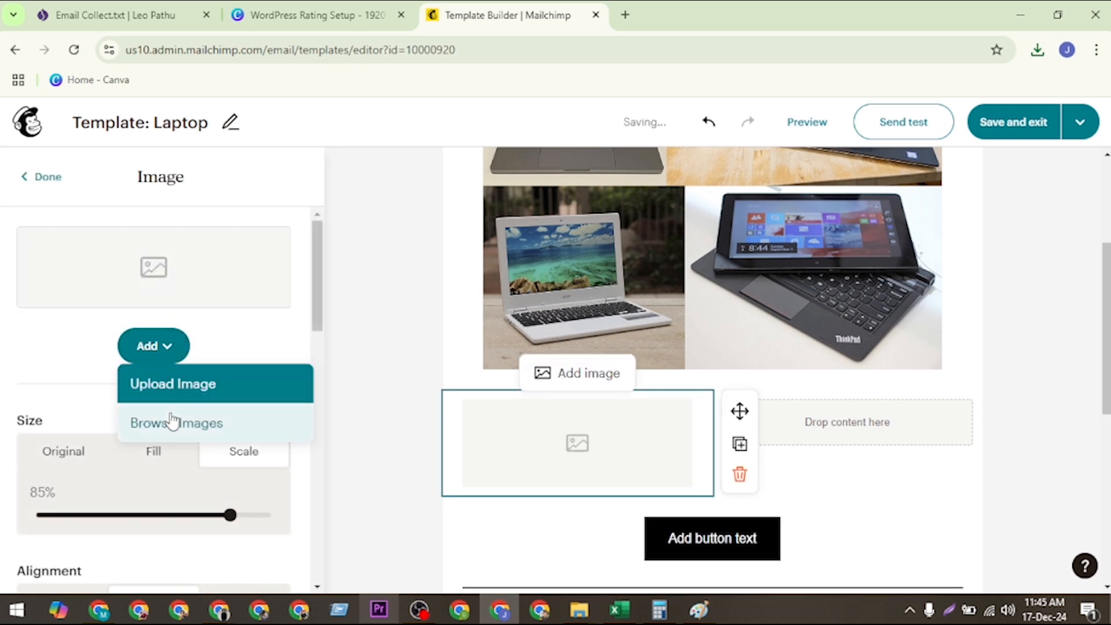
left_click(169, 422)
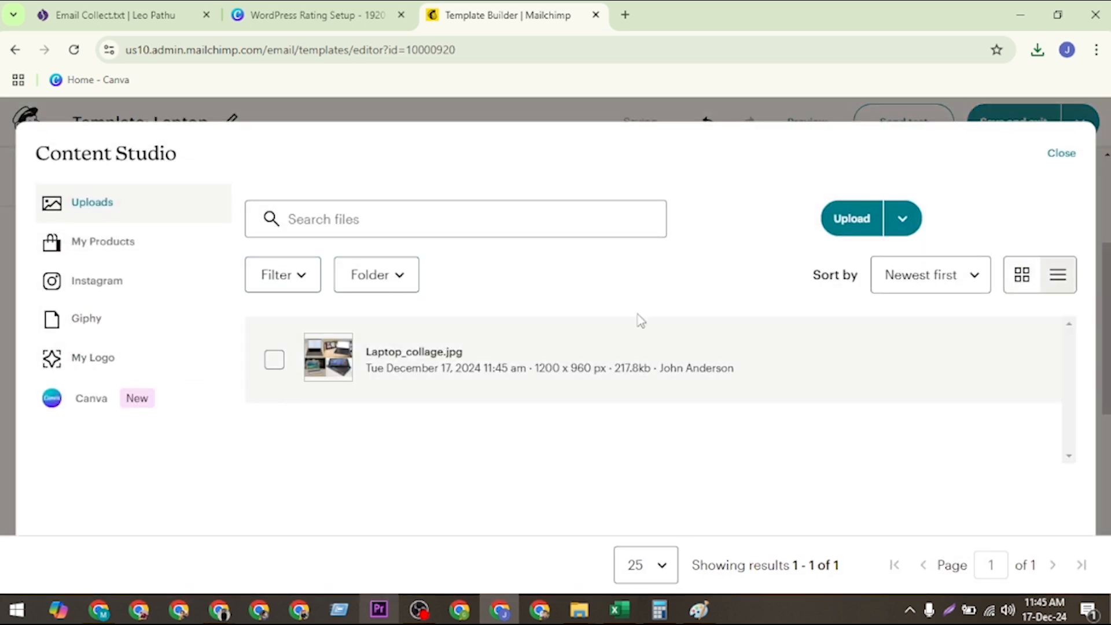
left_click(1062, 153)
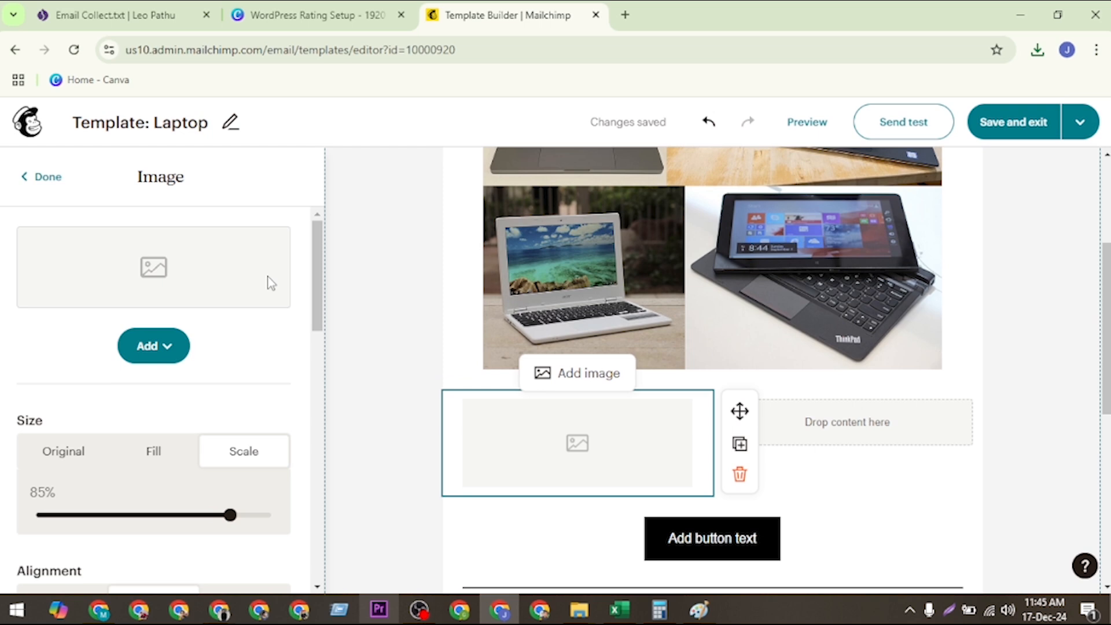
left_click(151, 346)
left_click(156, 385)
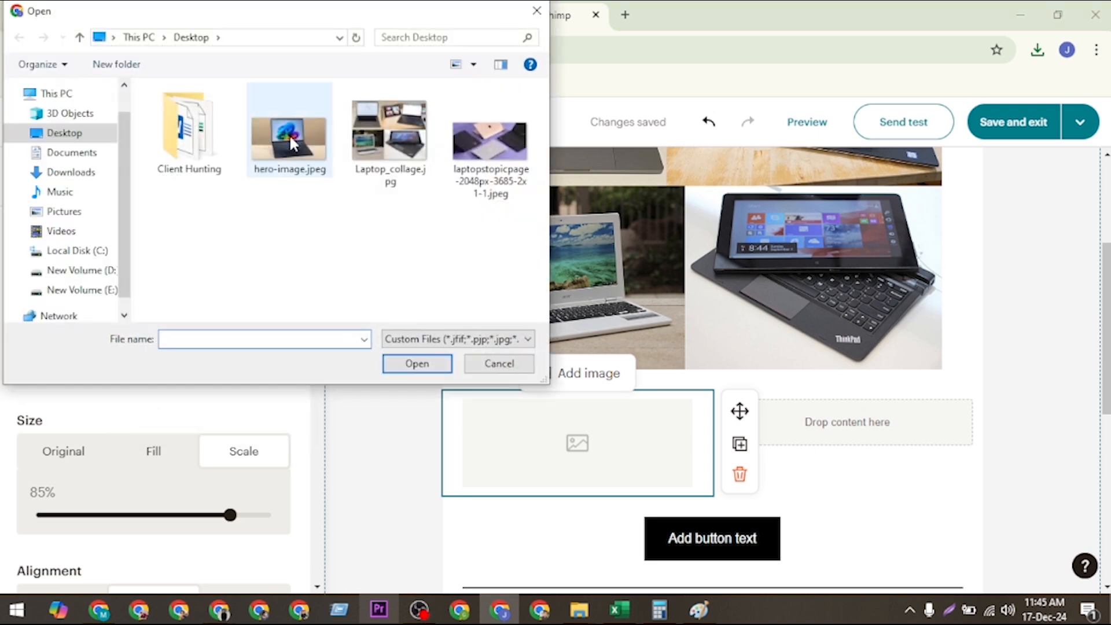
left_click(291, 136)
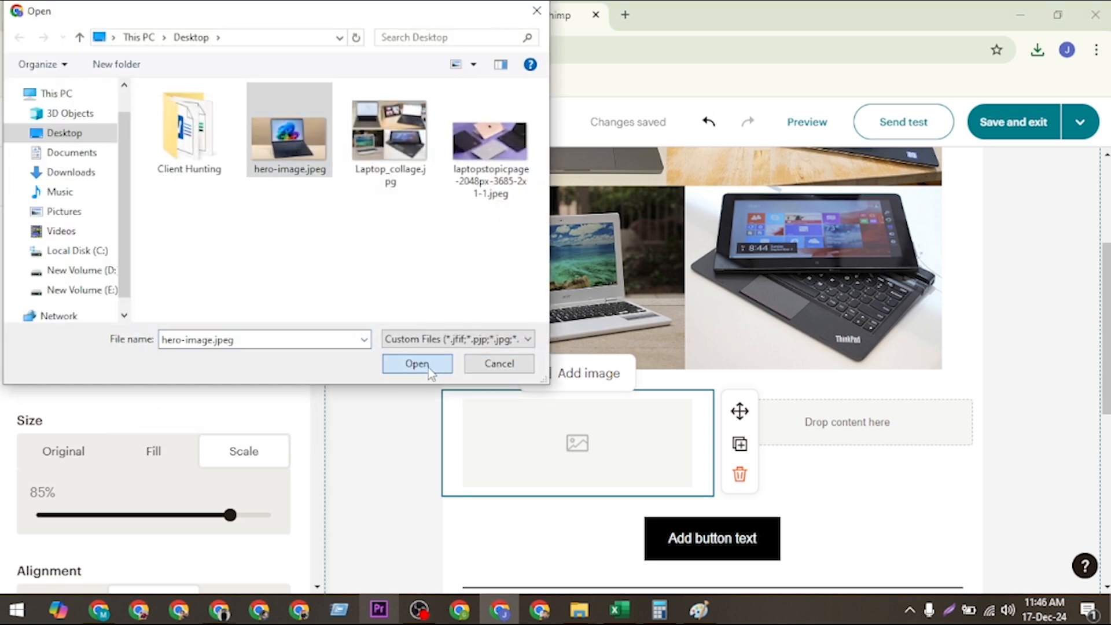
left_click(417, 363)
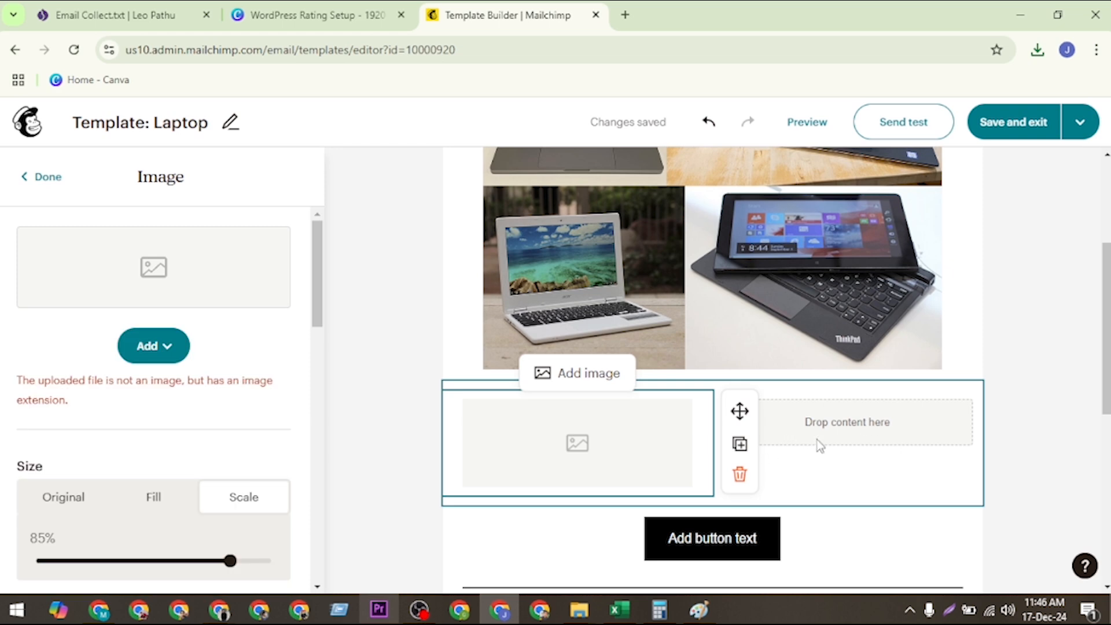
Try to upload laptopstopicpage-2048px-3685-2x1-1.jpeg from the Desktop into the left column's image block.
left_click(152, 346)
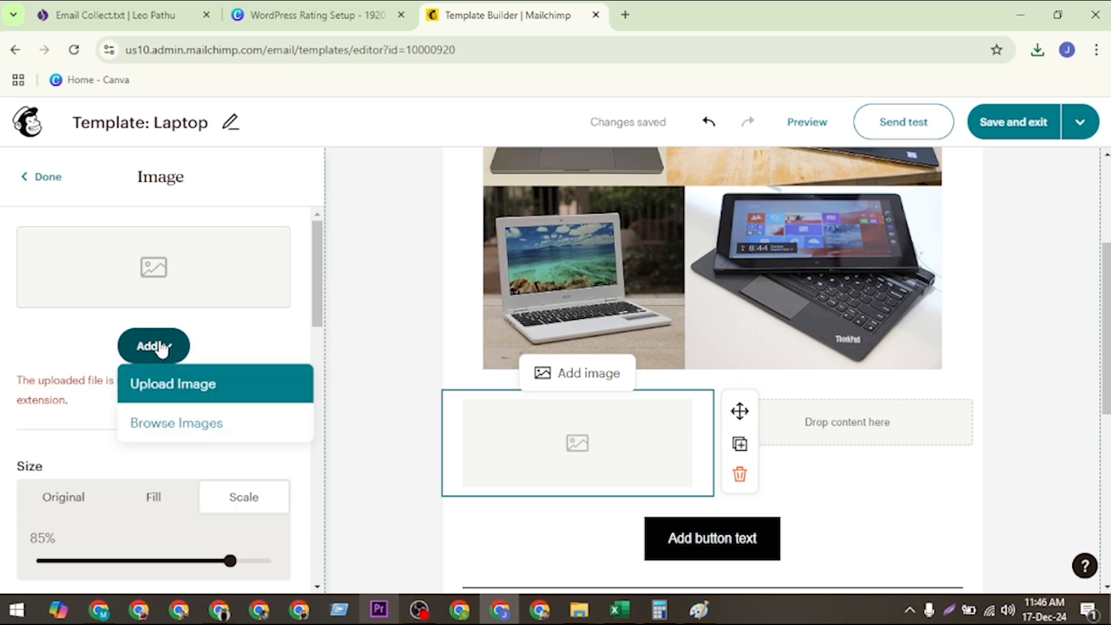
left_click(176, 391)
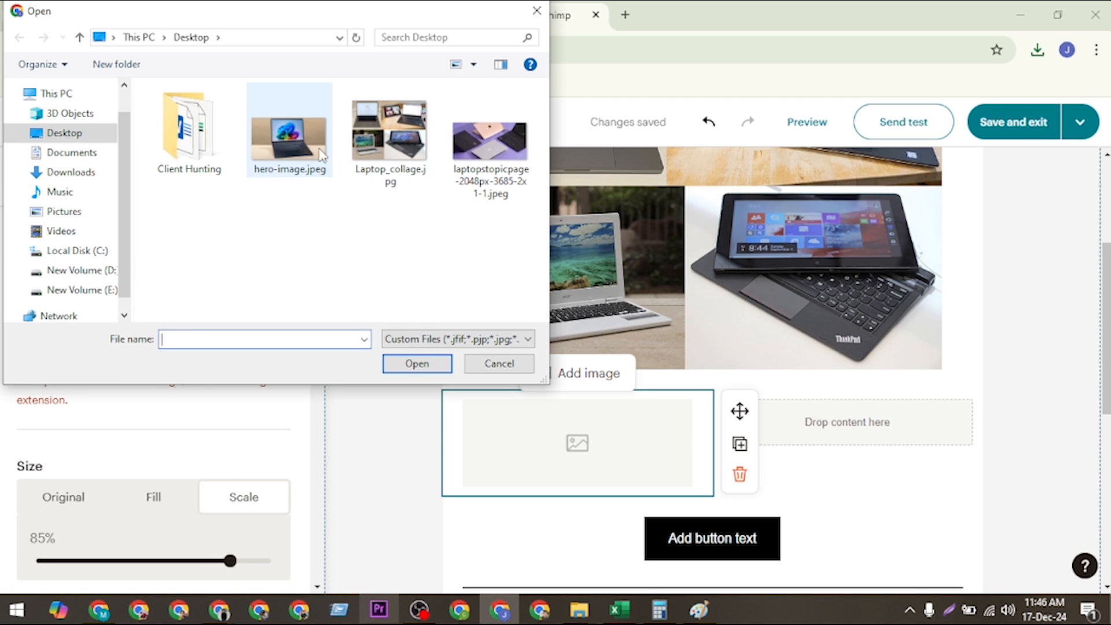
left_click(489, 142)
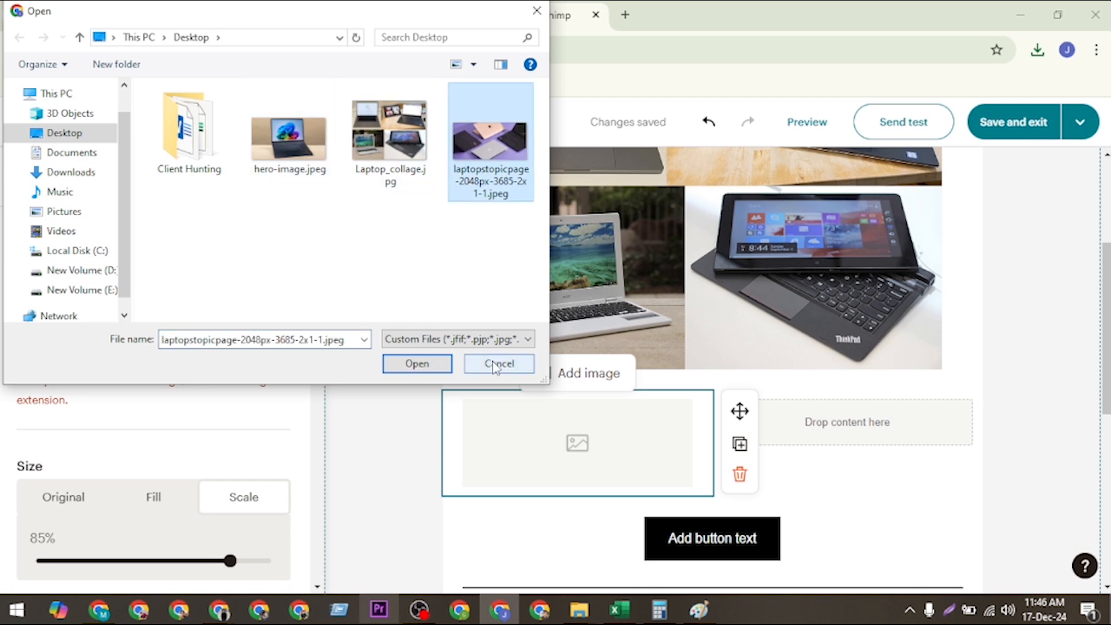
left_click(416, 363)
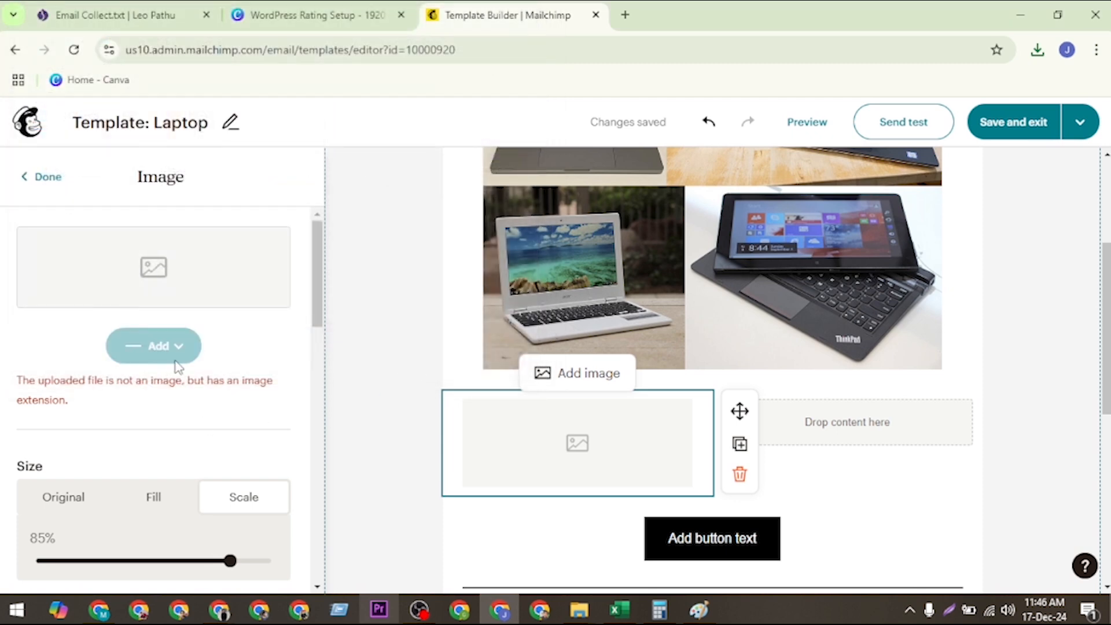
Upload Laptop_collage.jpg from the Desktop into the left column's image block.
left_click(153, 350)
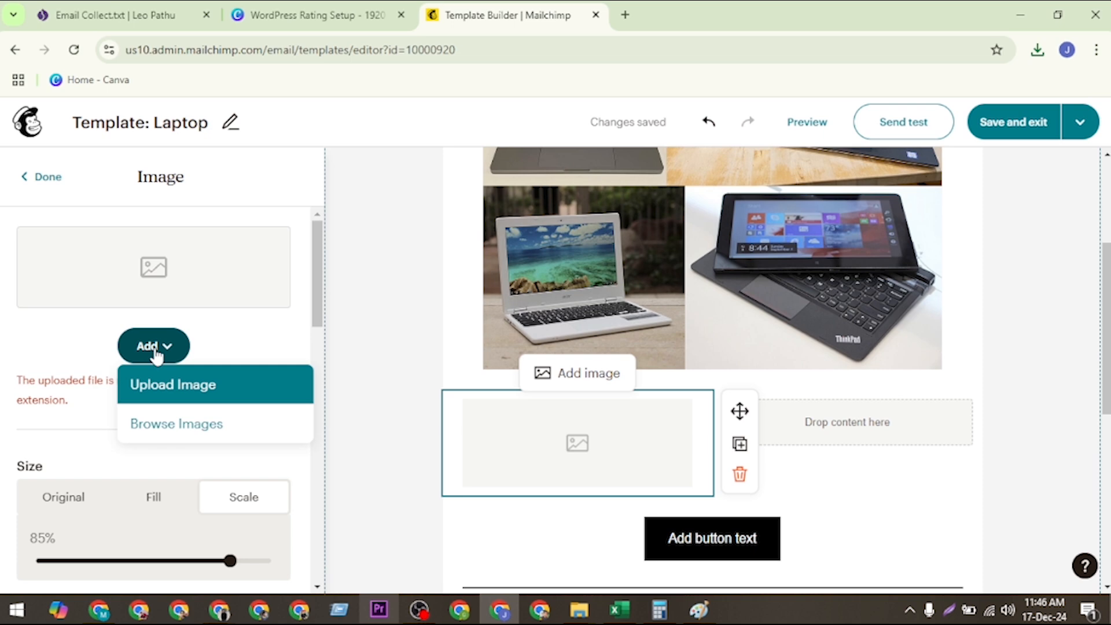
left_click(168, 388)
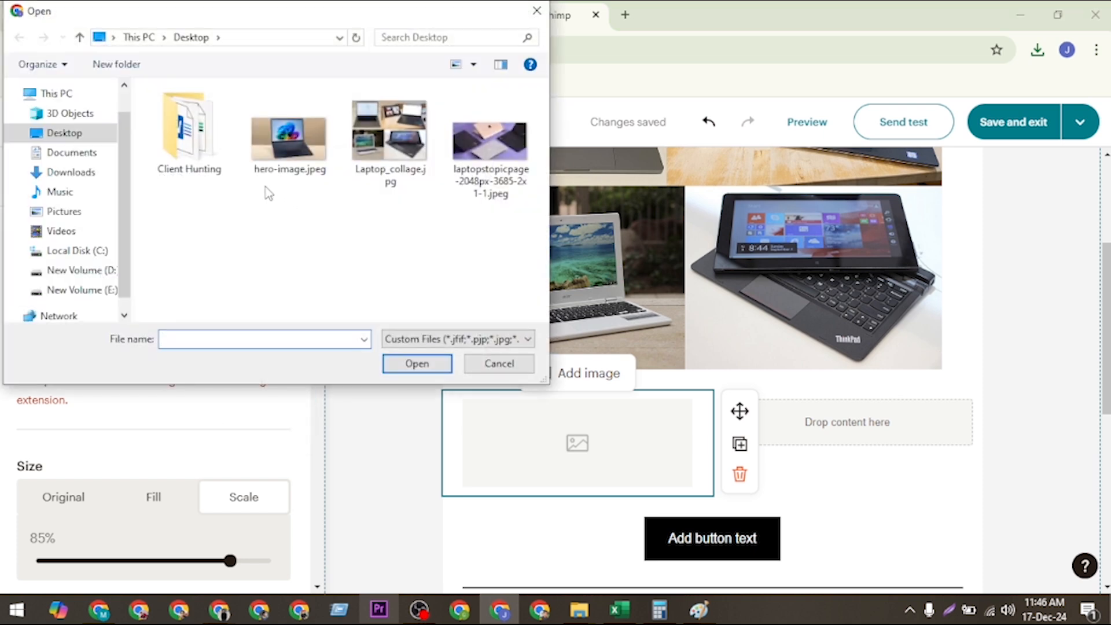
left_click(400, 133)
left_click(418, 363)
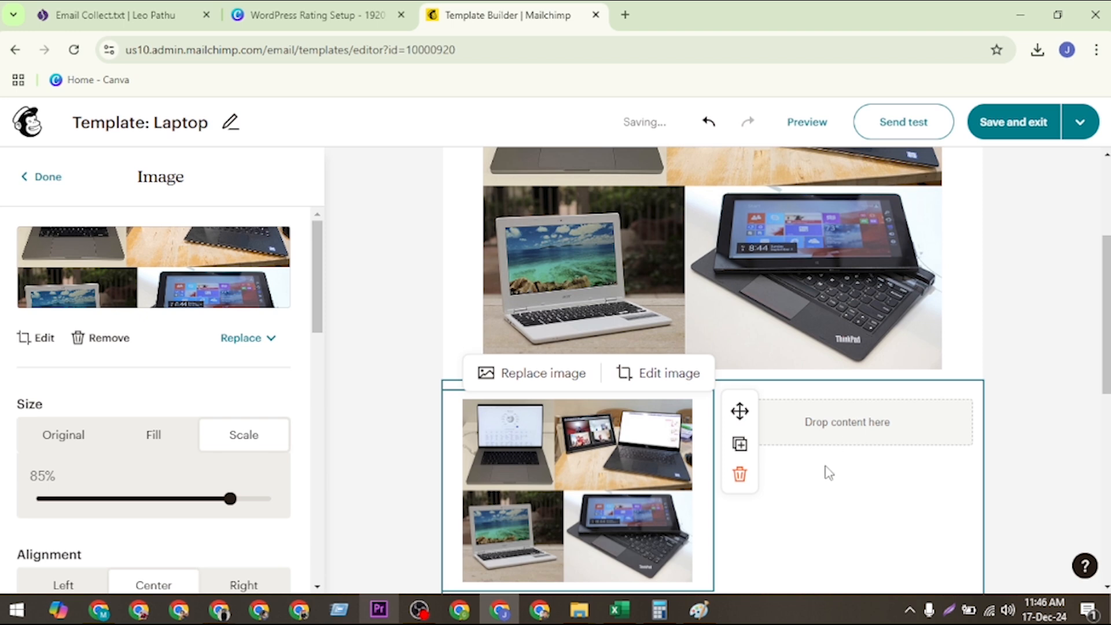
Add a heading block reading "Dell Laptop" to the empty right column, with an empty paragraph block directly below it.
scroll(828, 474, "down", 2)
left_click(869, 338)
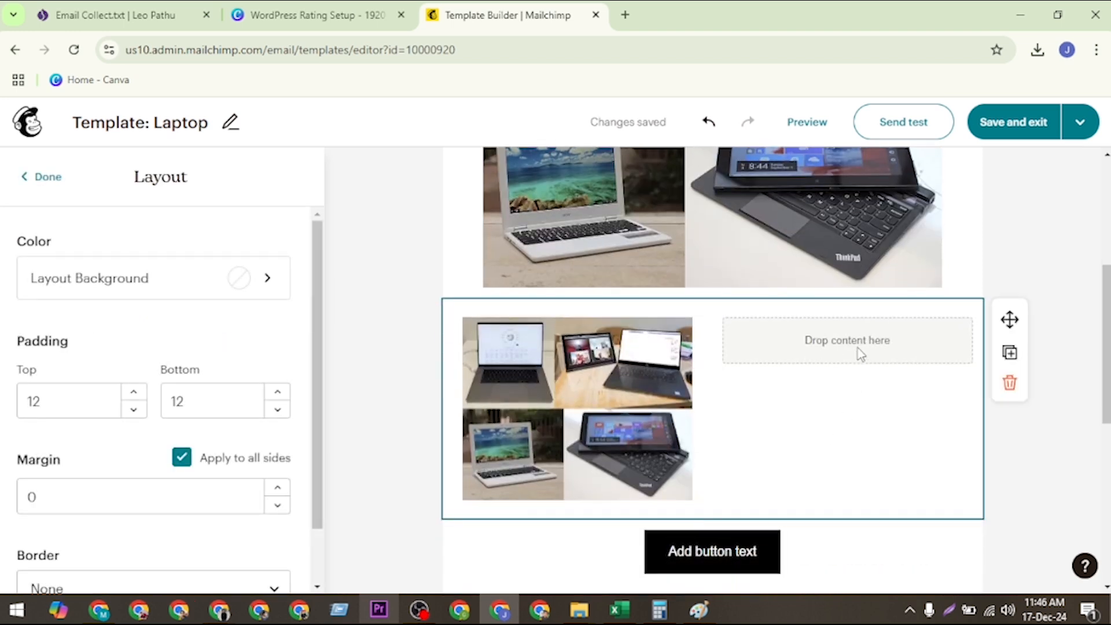
left_click(29, 178)
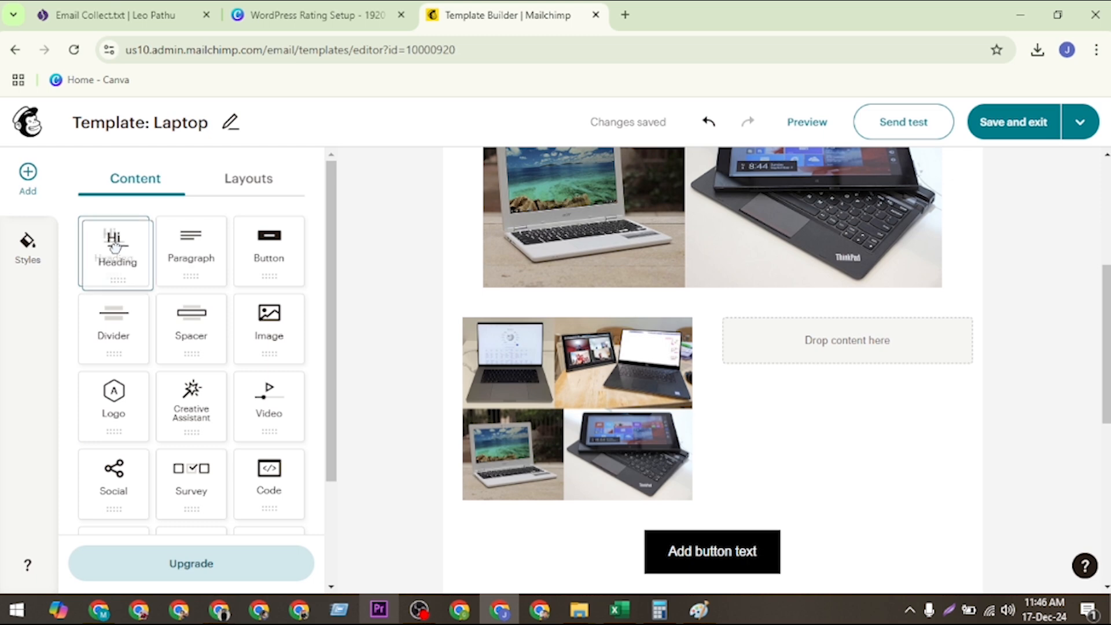
left_click_drag(114, 255, 837, 339)
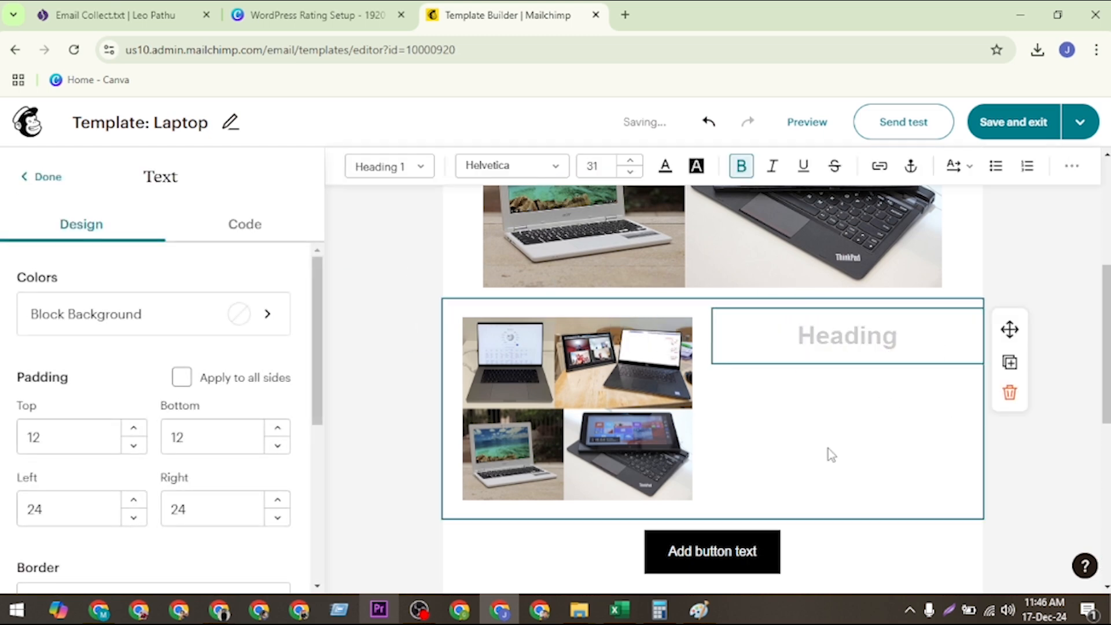
type("Dell")
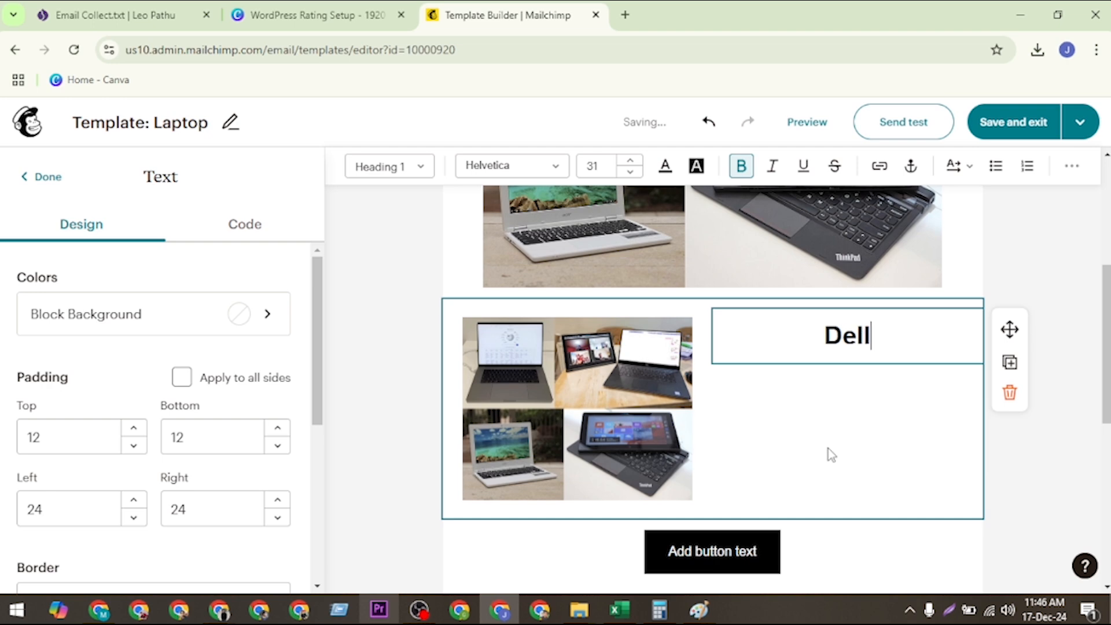
type(" Laptop")
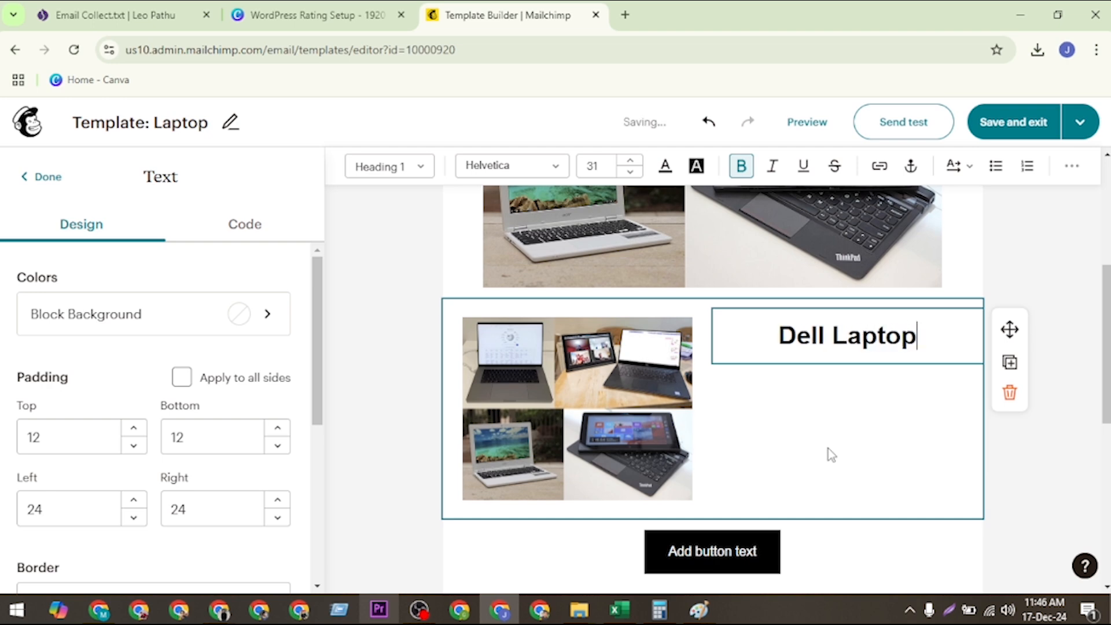
left_click(36, 176)
left_click_drag(212, 270, 868, 376)
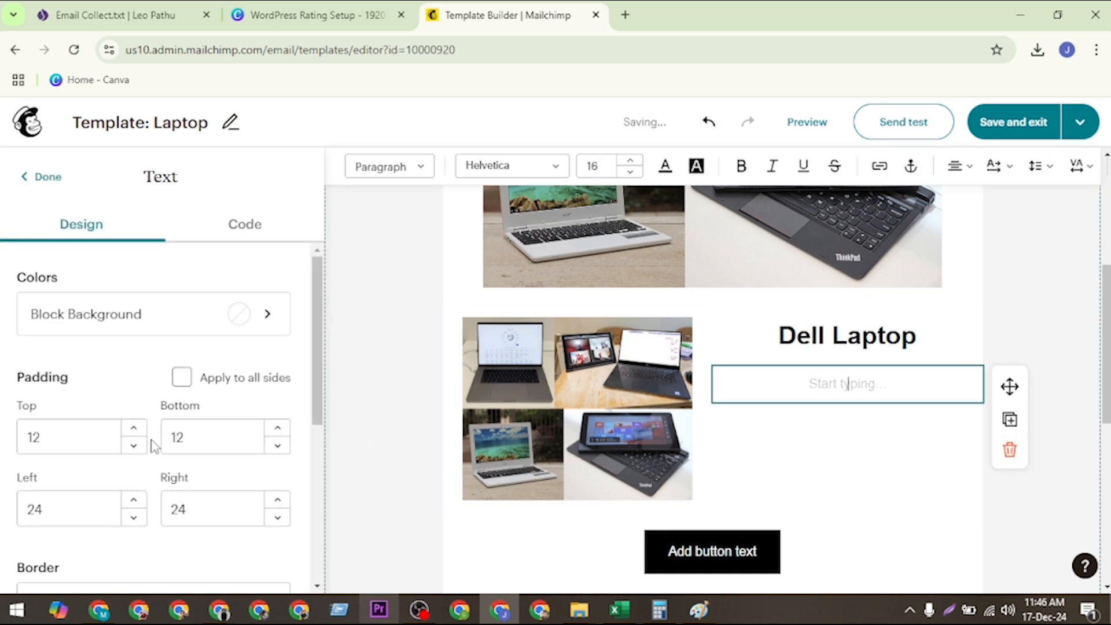
Search for lorem ipsum in a new tab, open lipsum.com and copy the paragraph under "What is Lorem Ipsum?".
left_click(626, 14)
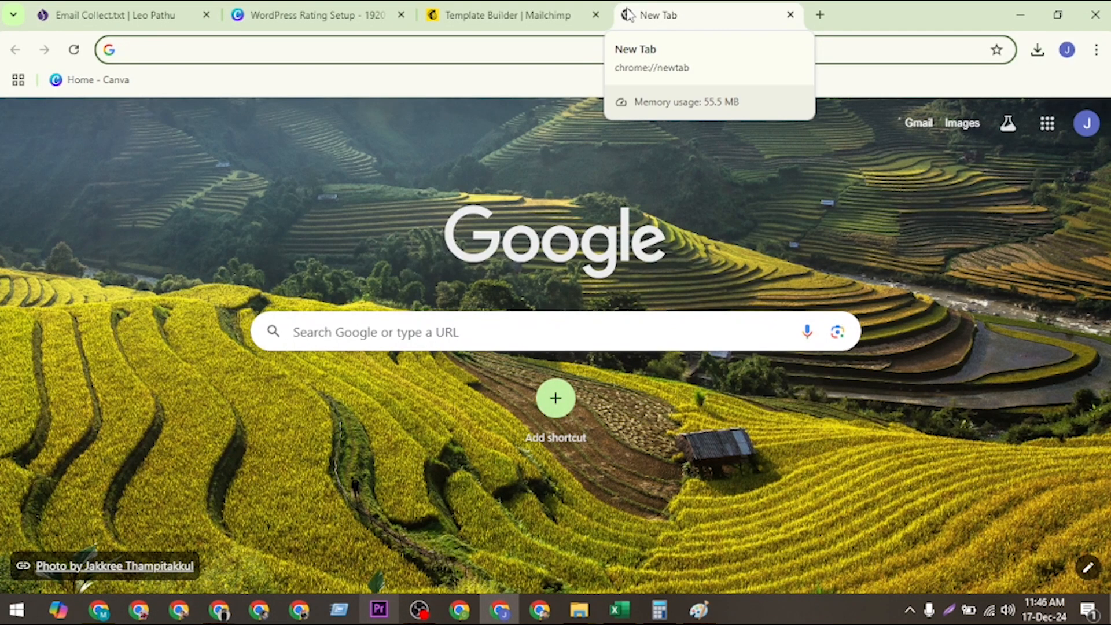
type("lorem")
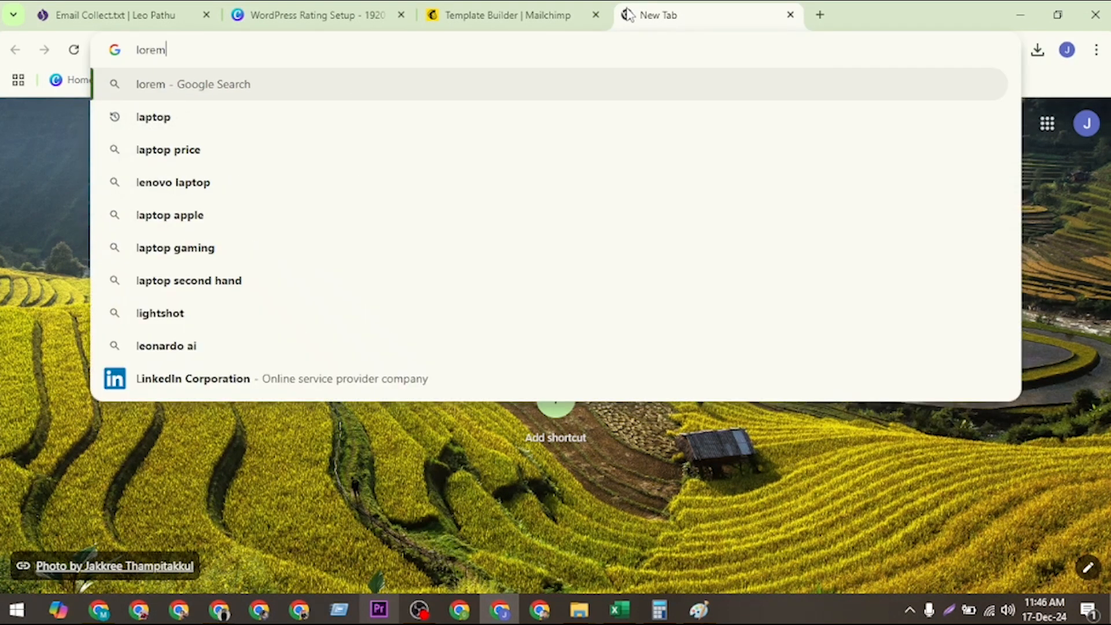
left_click(305, 118)
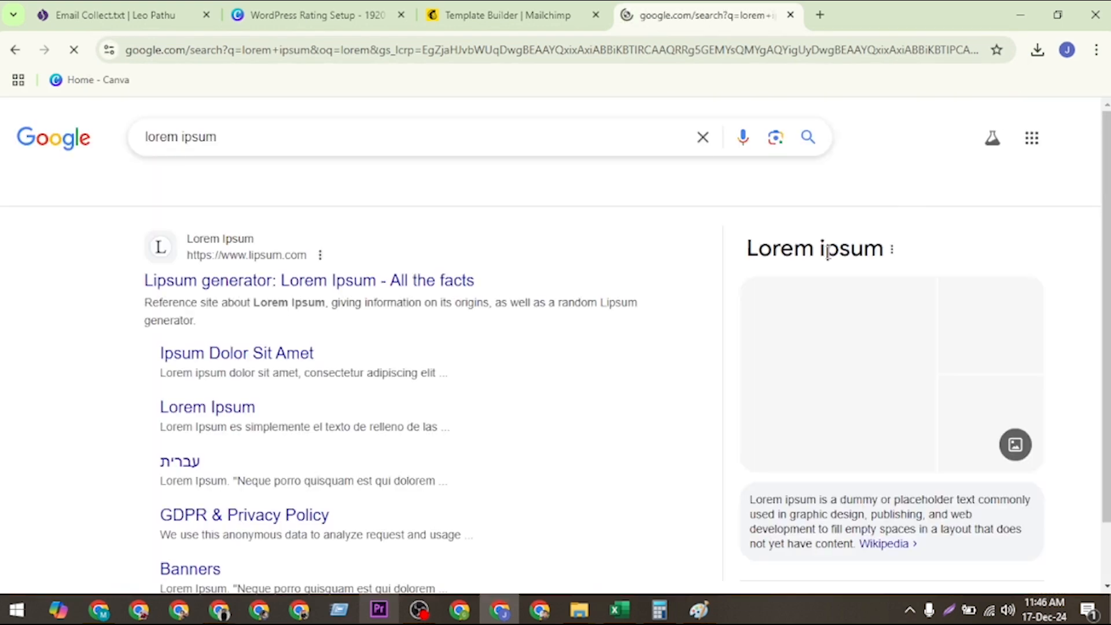
left_click(229, 294)
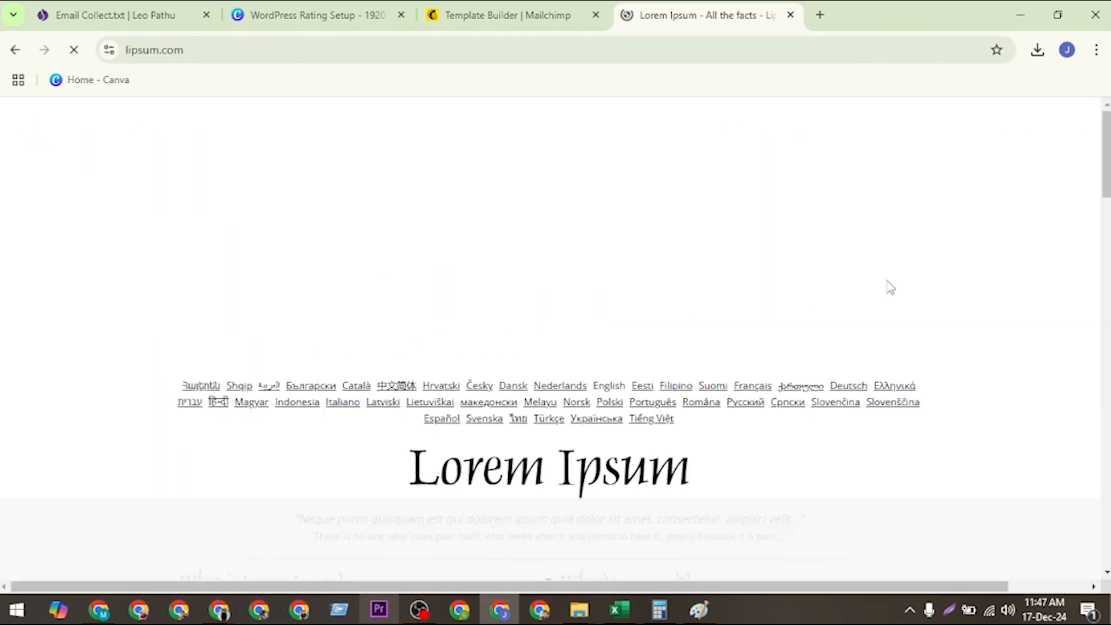
scroll(445, 320, "down", 5)
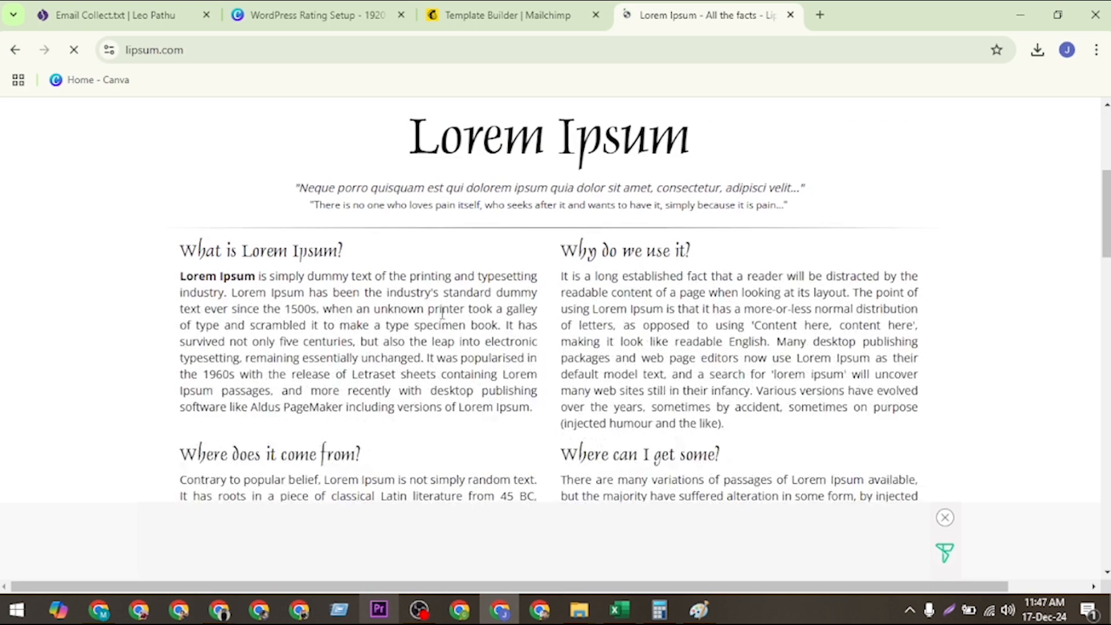
left_click_drag(181, 276, 533, 407)
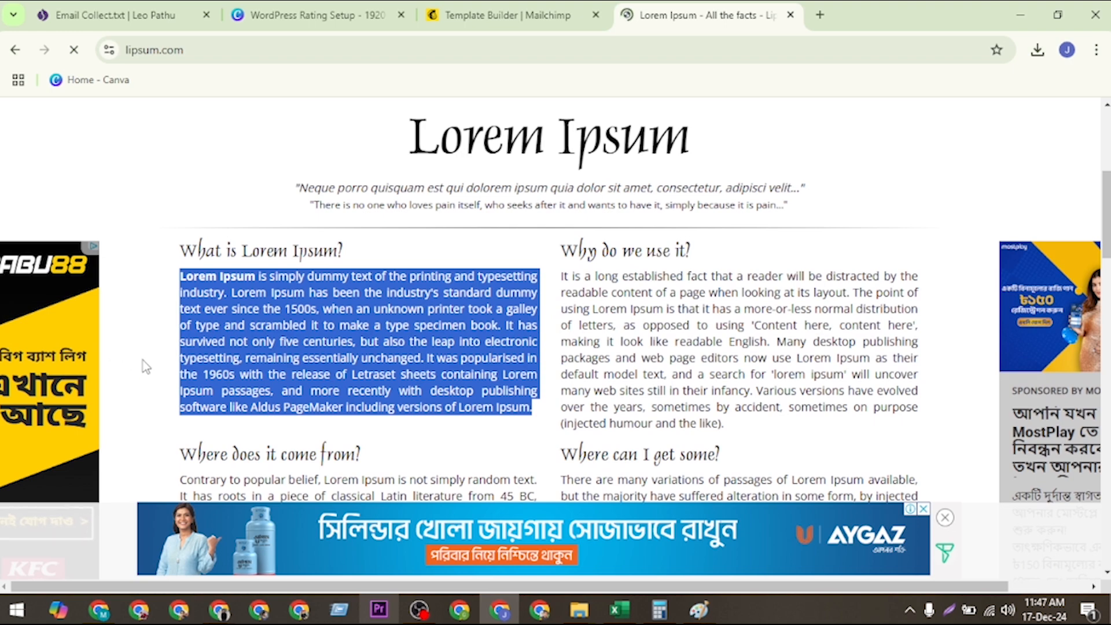
Paste the lorem ipsum text into the template's paragraph below "Dell Laptop" and delete everything after "scrambled it to make".
left_click(476, 6)
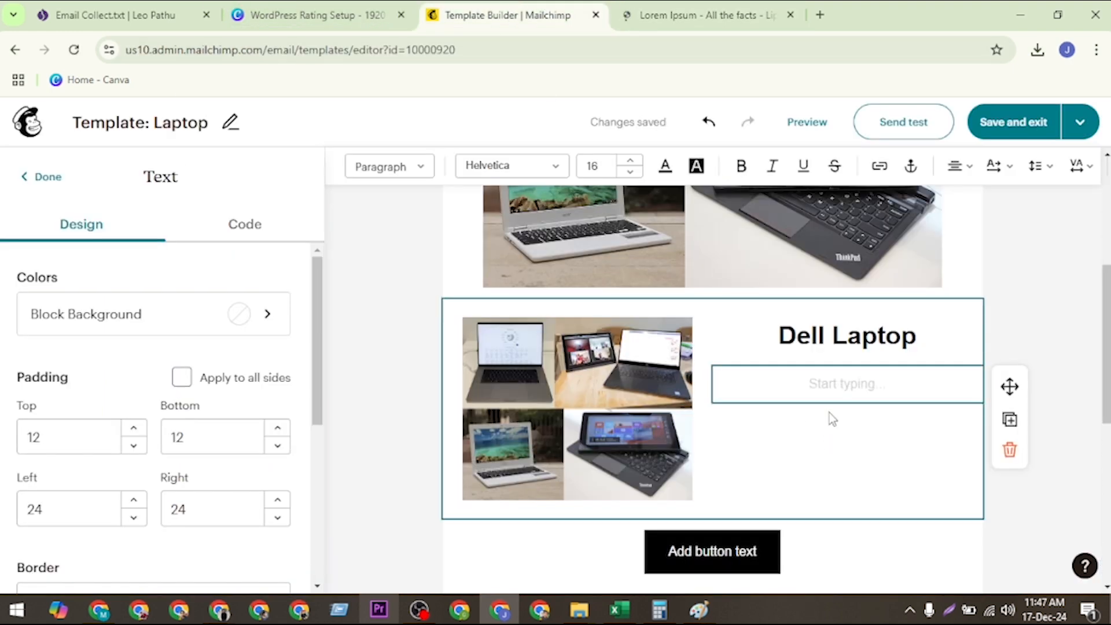
key("ctrl+v")
scroll(821, 439, "down", 4)
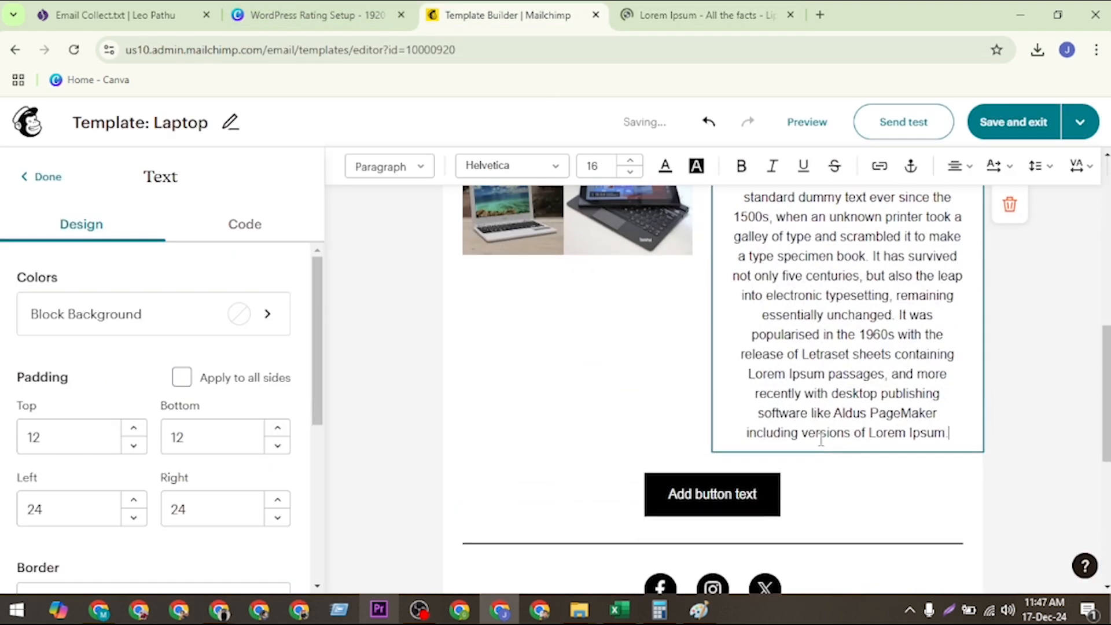
left_click_drag(947, 433, 738, 253)
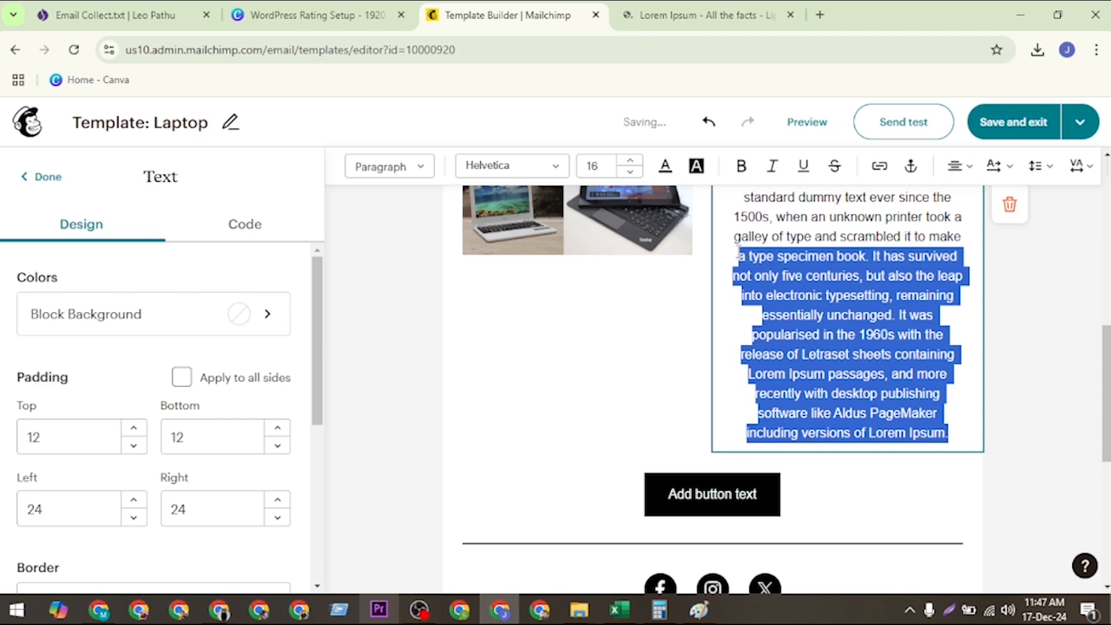
key("BackSpace")
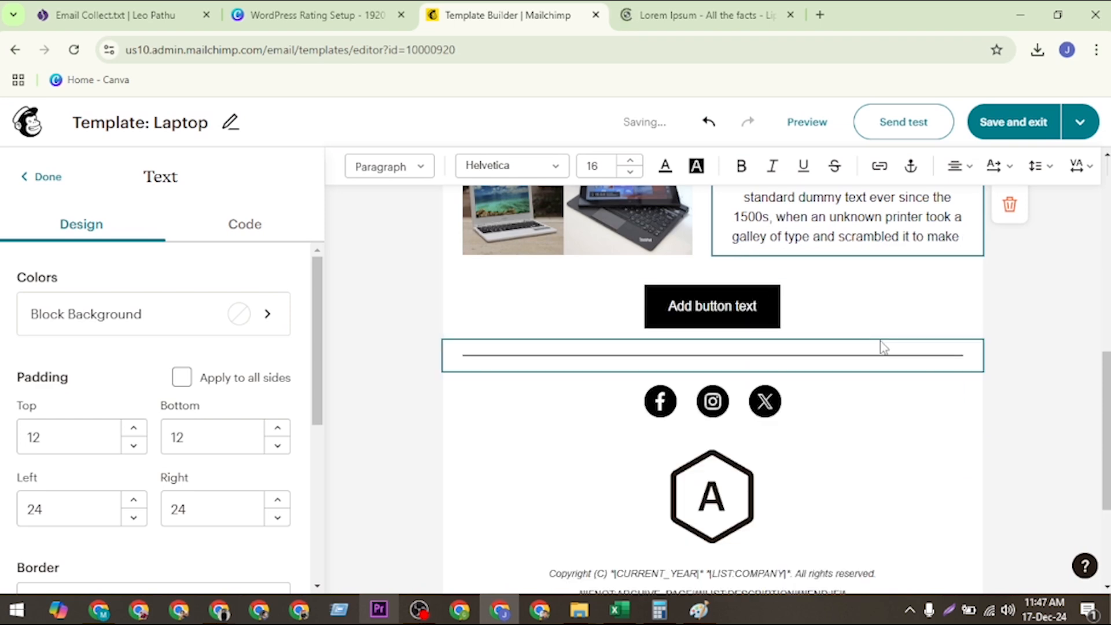
scroll(880, 344, "up", 3)
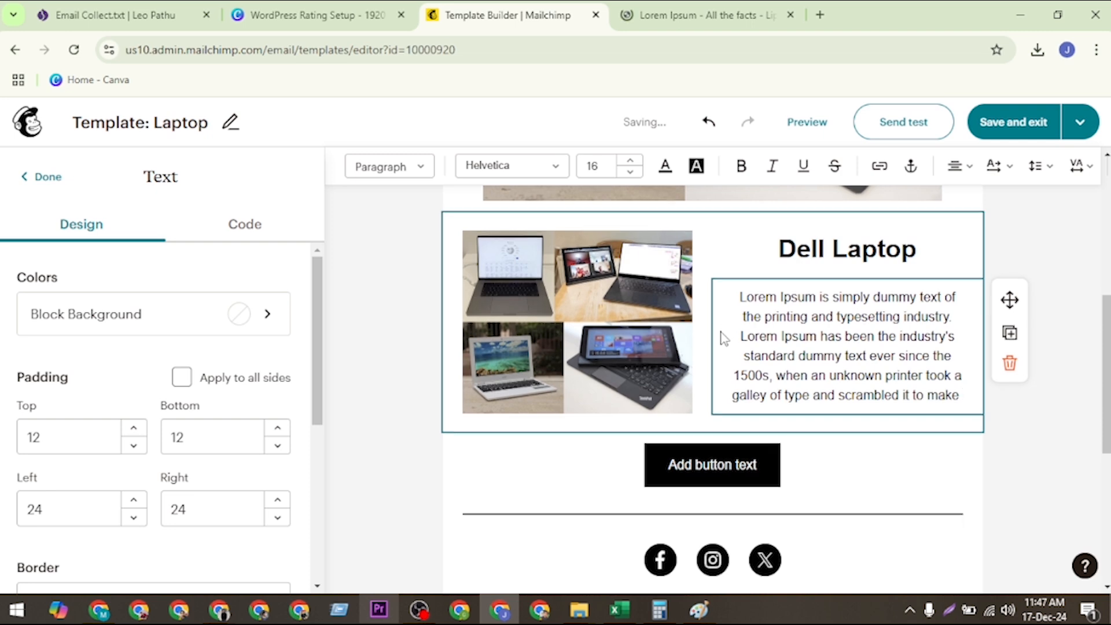
Delete the placeholder logo block below the social icons.
scroll(720, 342, "down", 1)
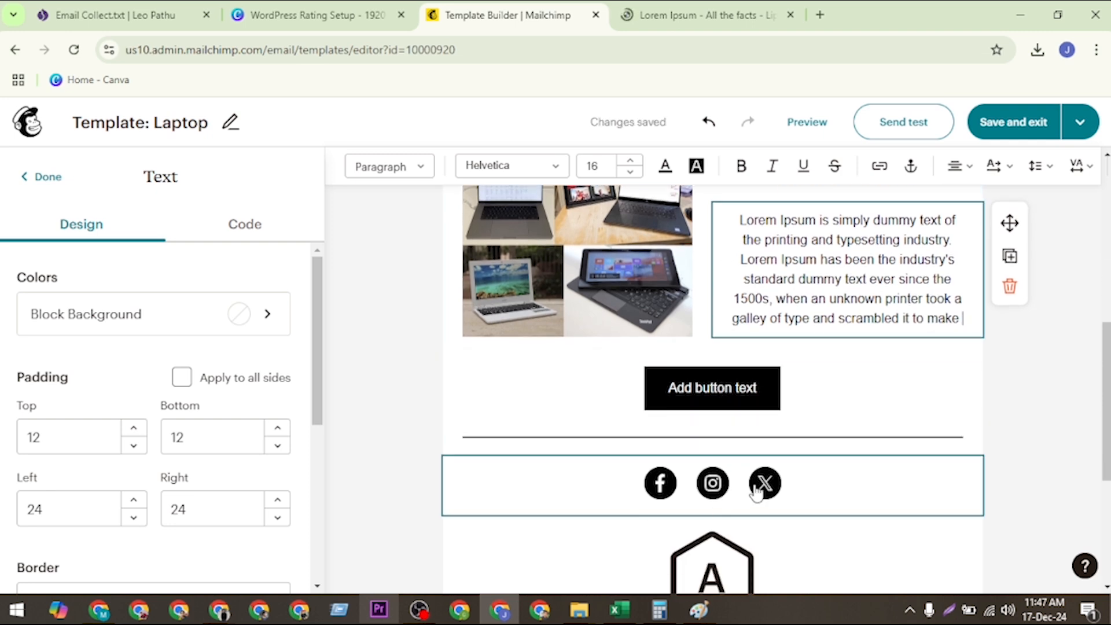
scroll(757, 489, "down", 3)
left_click(726, 348)
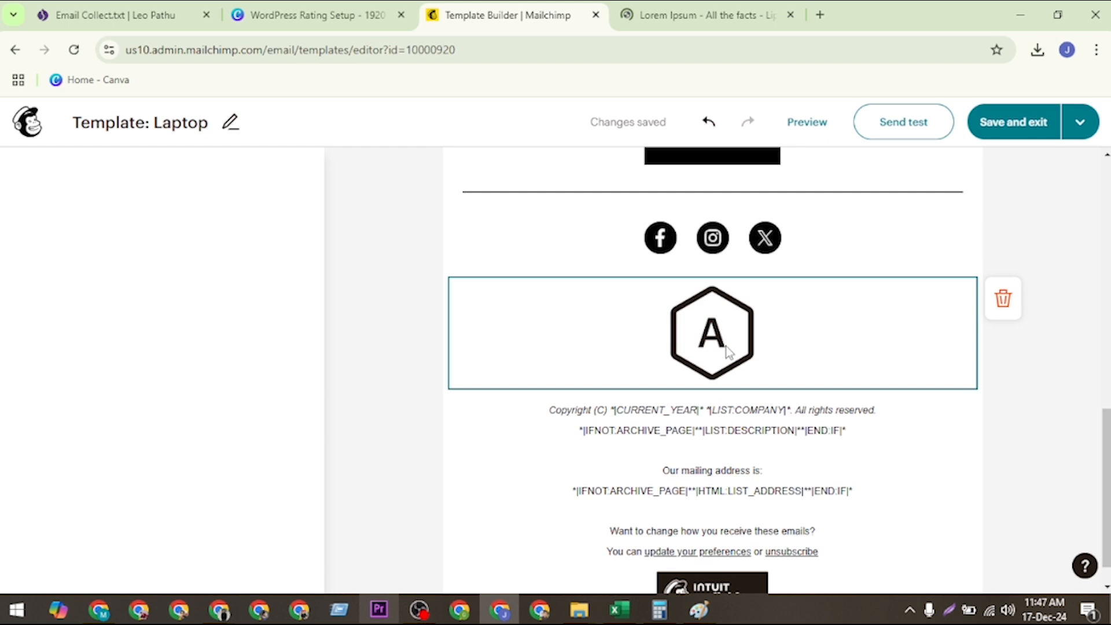
left_click(1014, 312)
Delete all the copyright, mailing address and unsubscribe text from the footer text block.
left_click(813, 335)
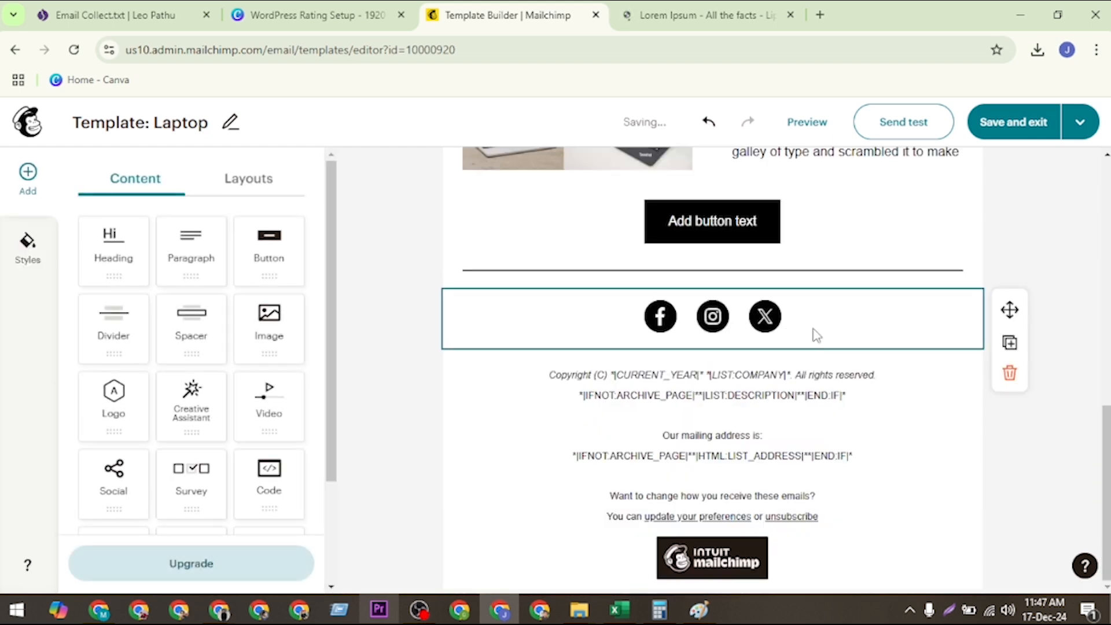
left_click(918, 374)
left_click(902, 499)
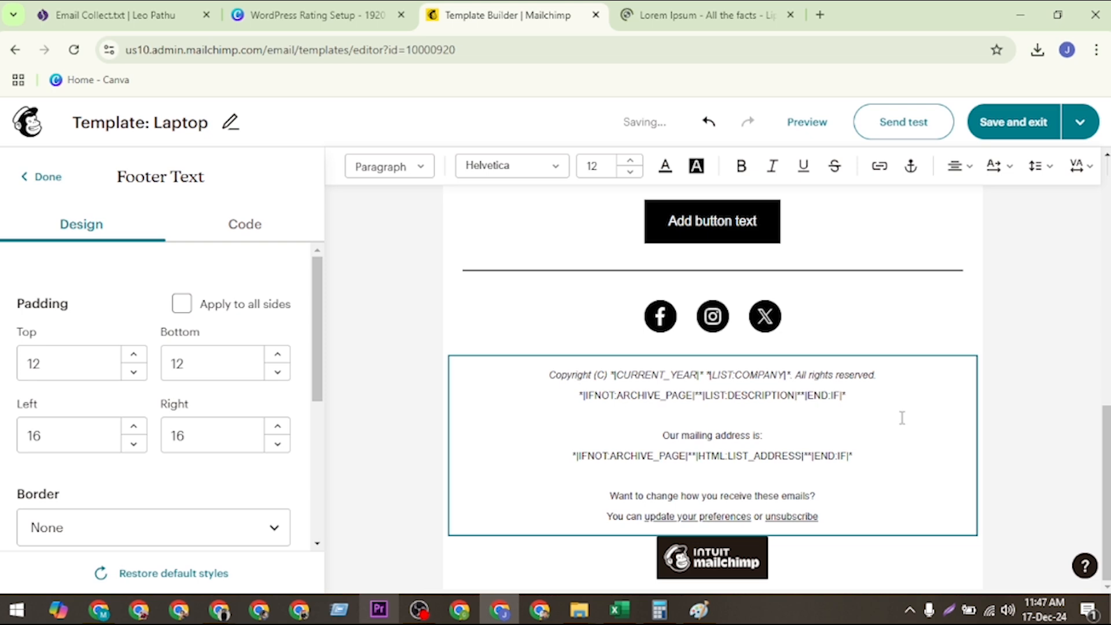
left_click_drag(849, 521, 529, 379)
key("BackSpace")
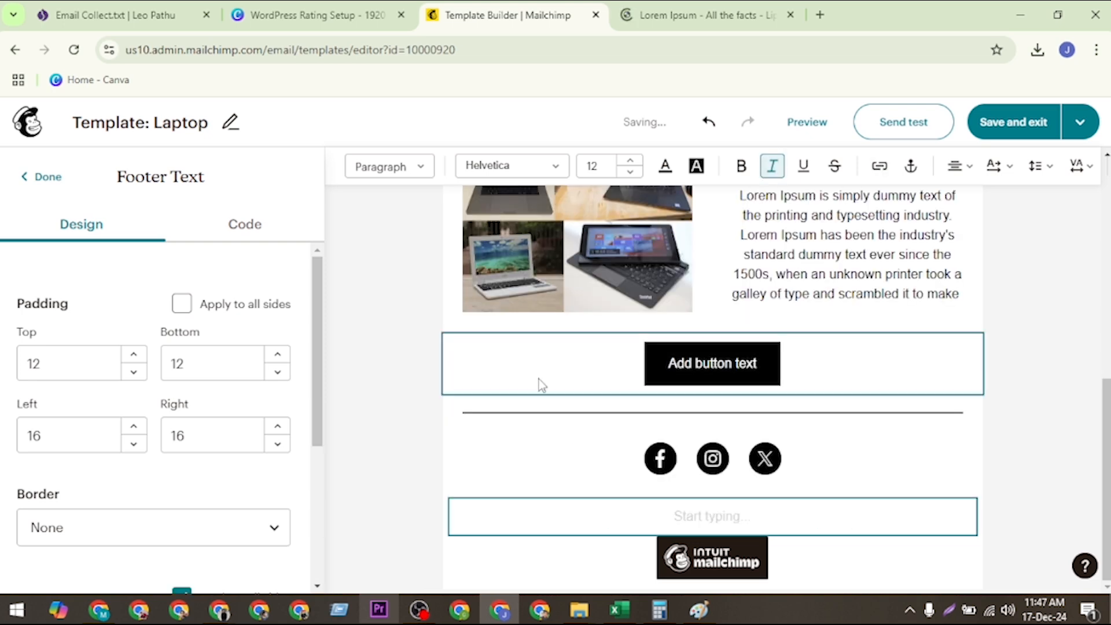
left_click(1018, 442)
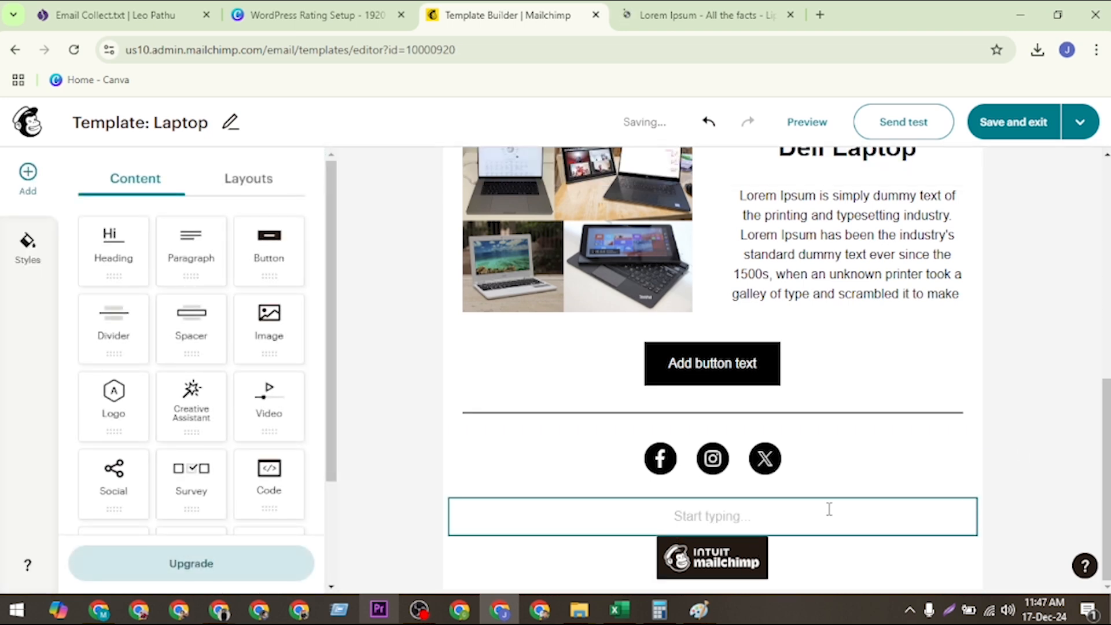
Check the settings of the Mailchimp referral badge and the emptied footer text block.
left_click(864, 560)
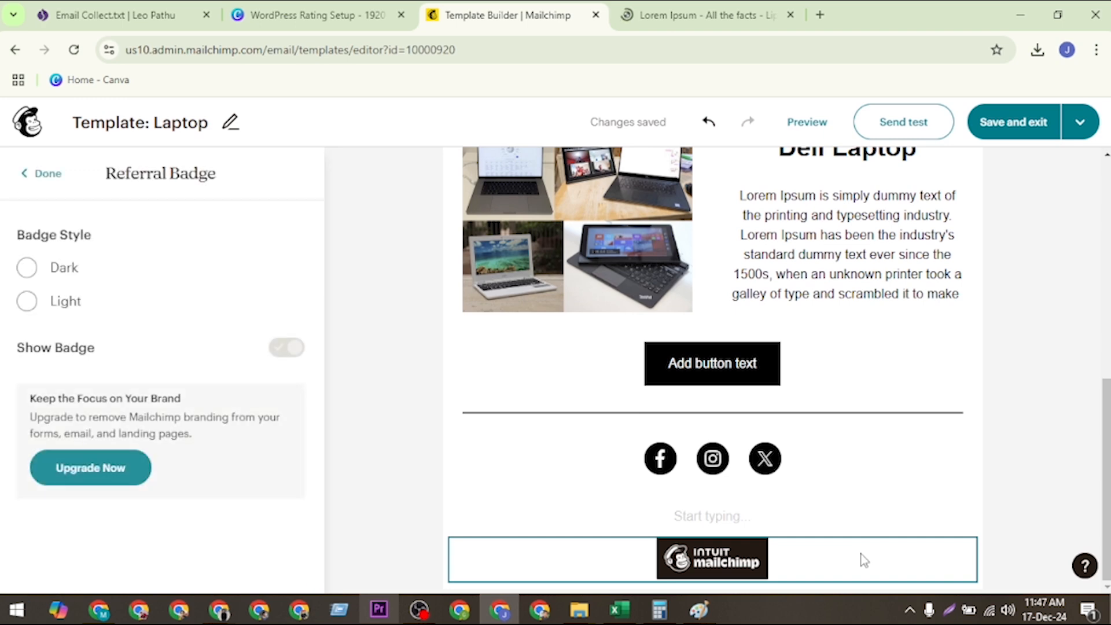
left_click(903, 517)
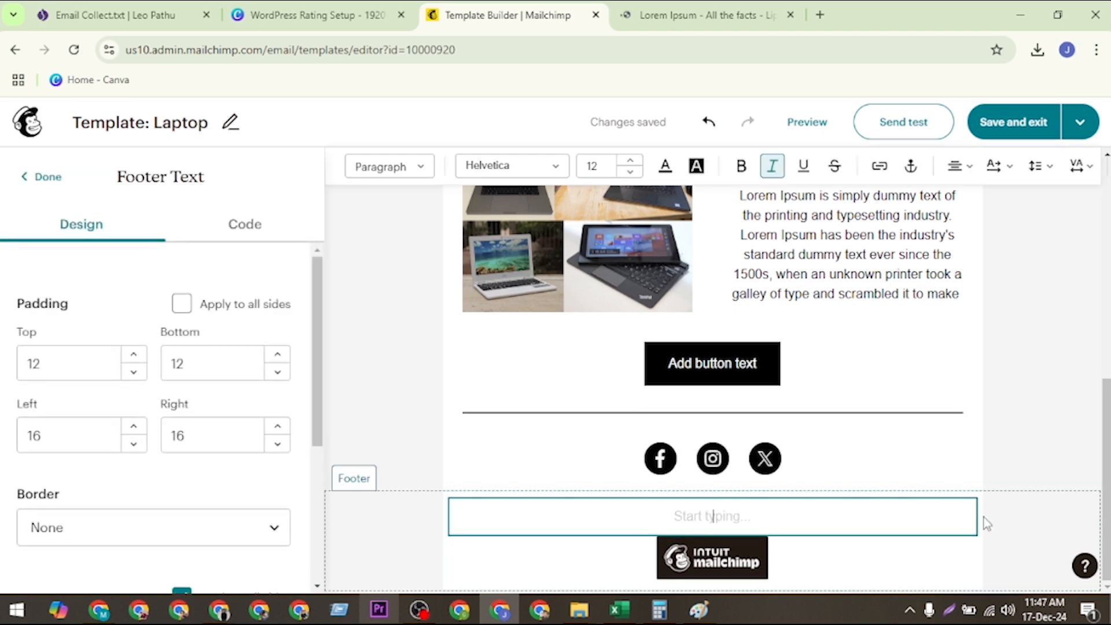
left_click(1027, 484)
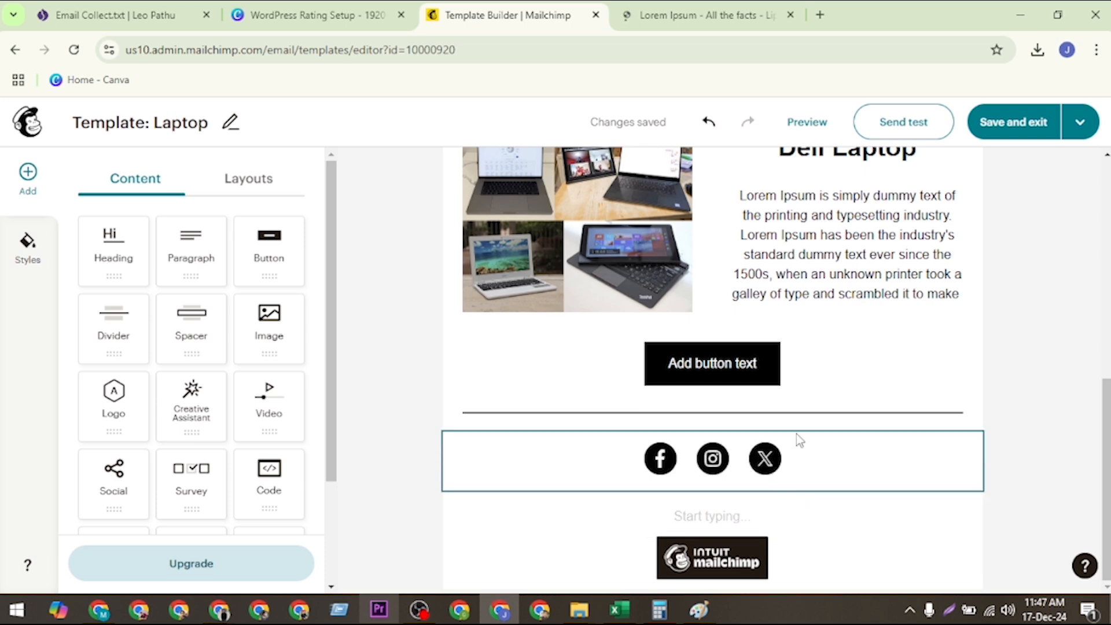
Check the Facebook, Instagram and X link fields of the footer's social block.
left_click(660, 466)
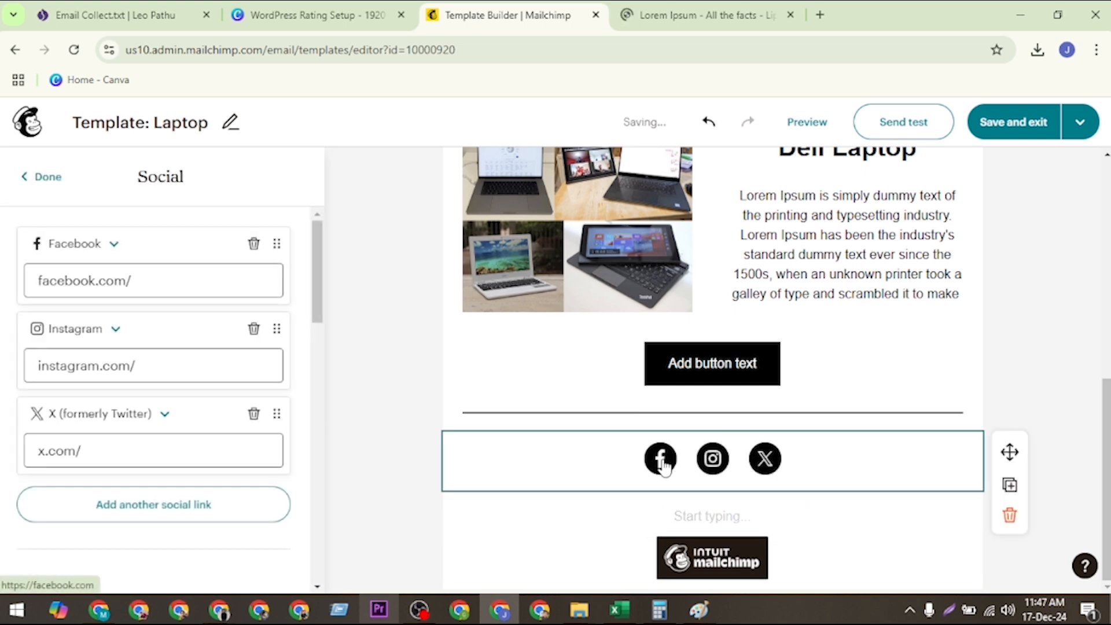
left_click(148, 290)
left_click(150, 367)
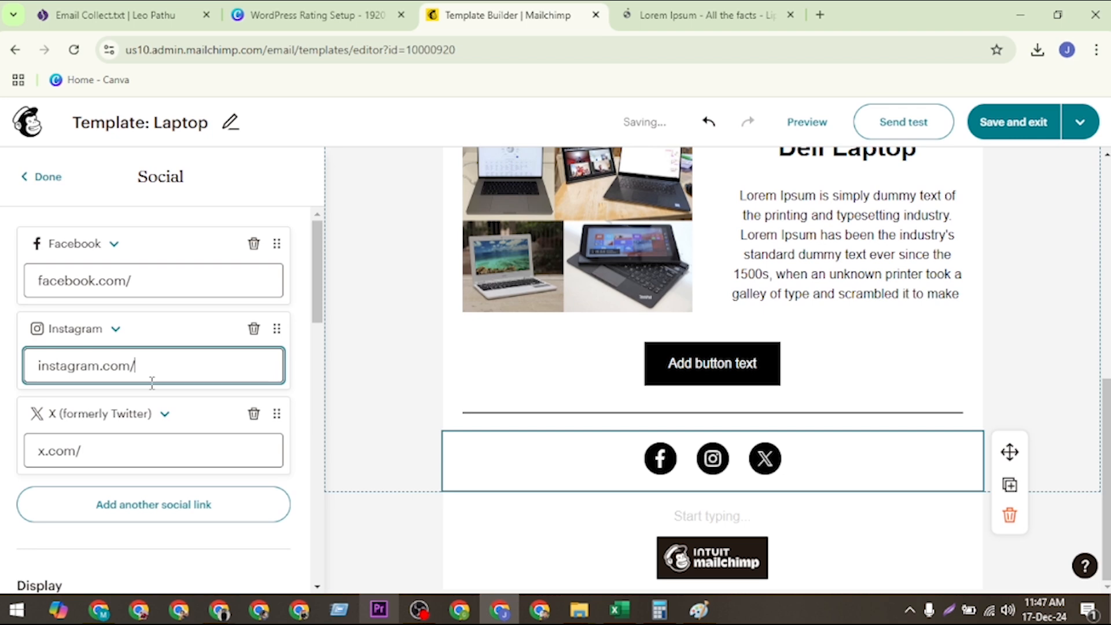
left_click(164, 449)
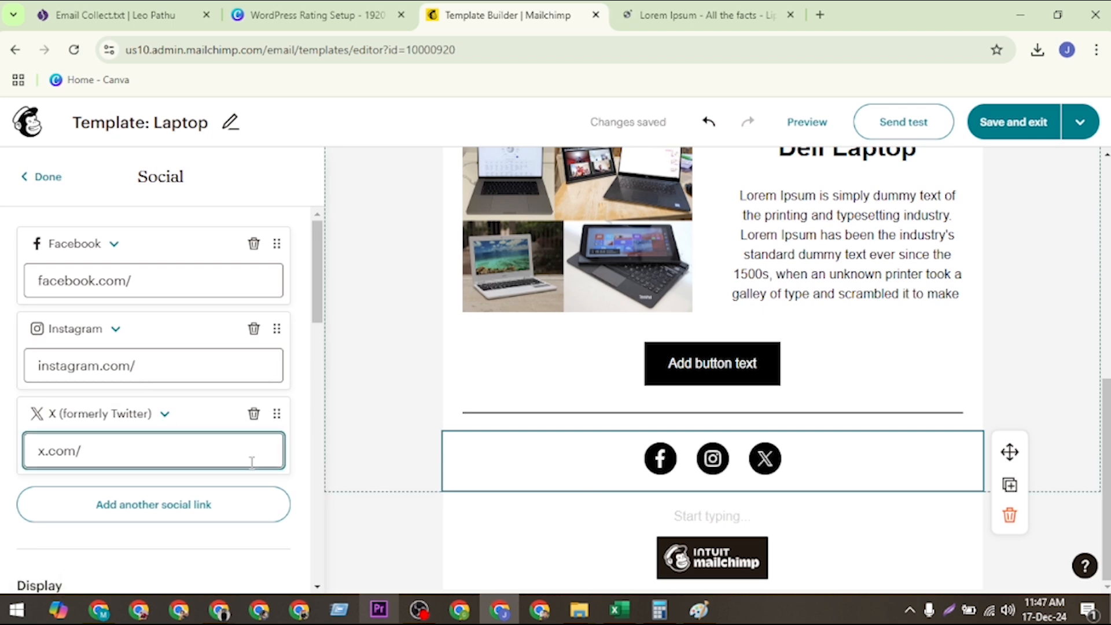
scroll(63, 461, "down", 2)
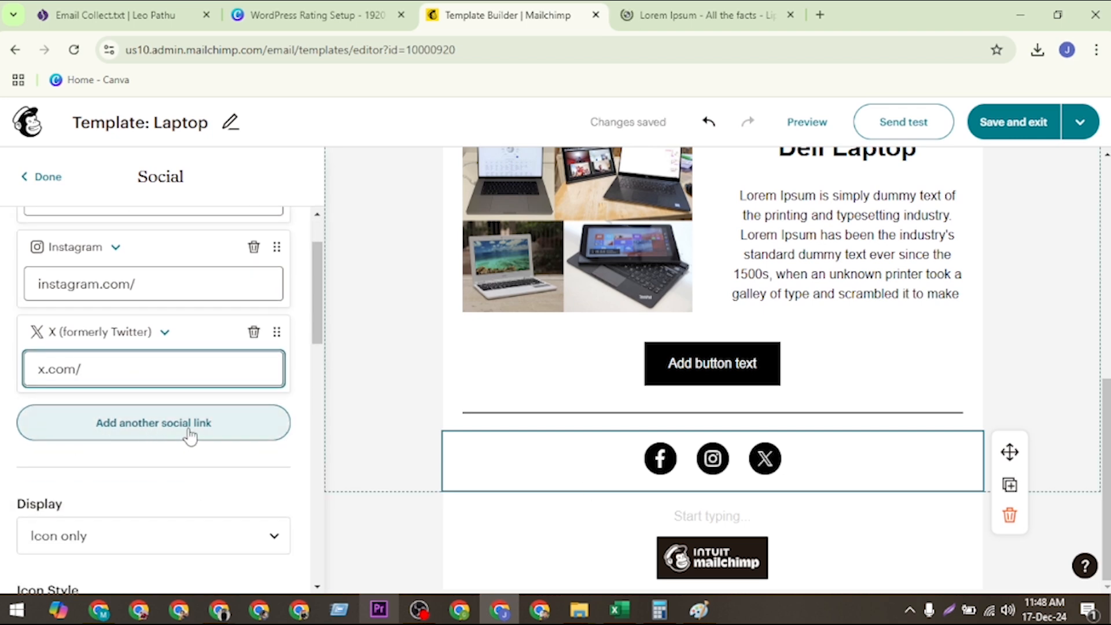
Examine the text formatting, padding, border and margin settings of the "Best Laptop in USA" heading.
scroll(949, 292, "up", 8)
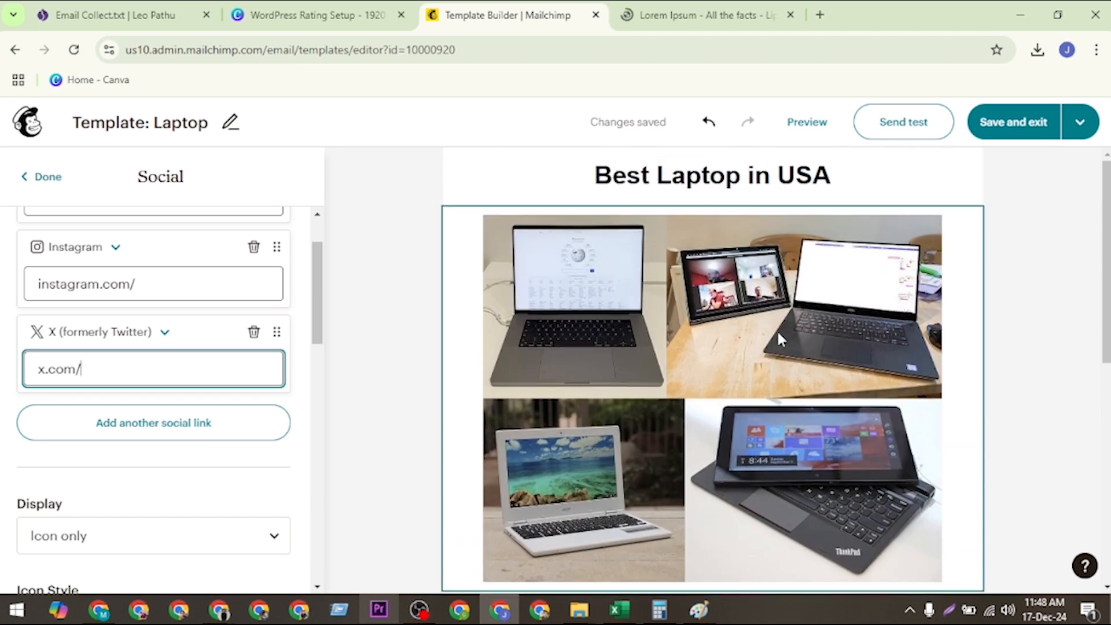
scroll(778, 335, "down", 1)
scroll(752, 249, "up", 1)
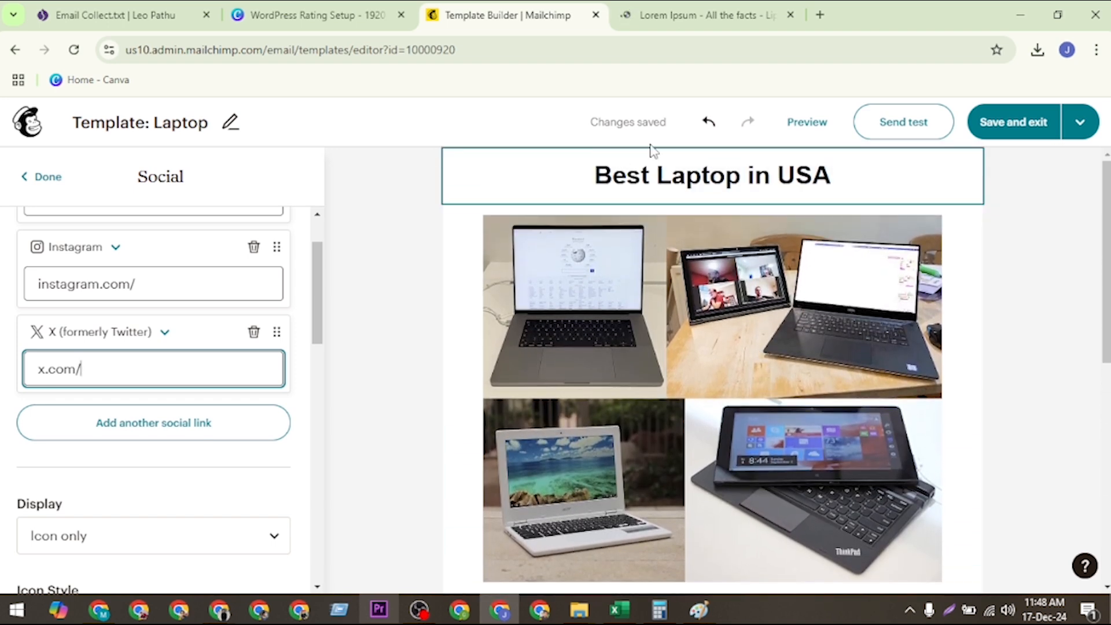
left_click(728, 178)
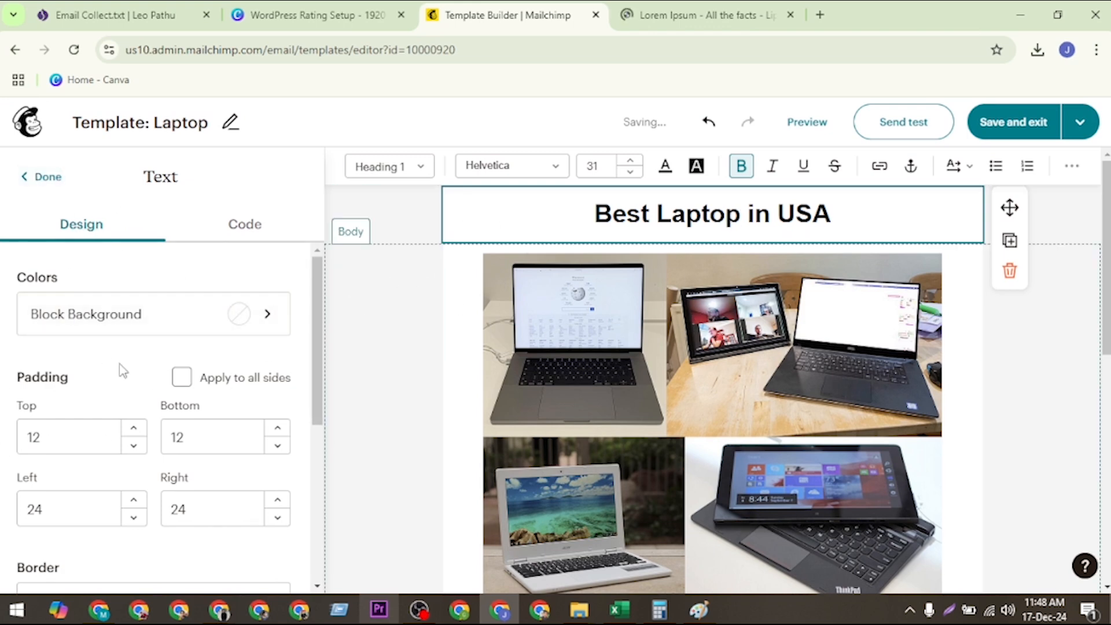
scroll(139, 292, "down", 3)
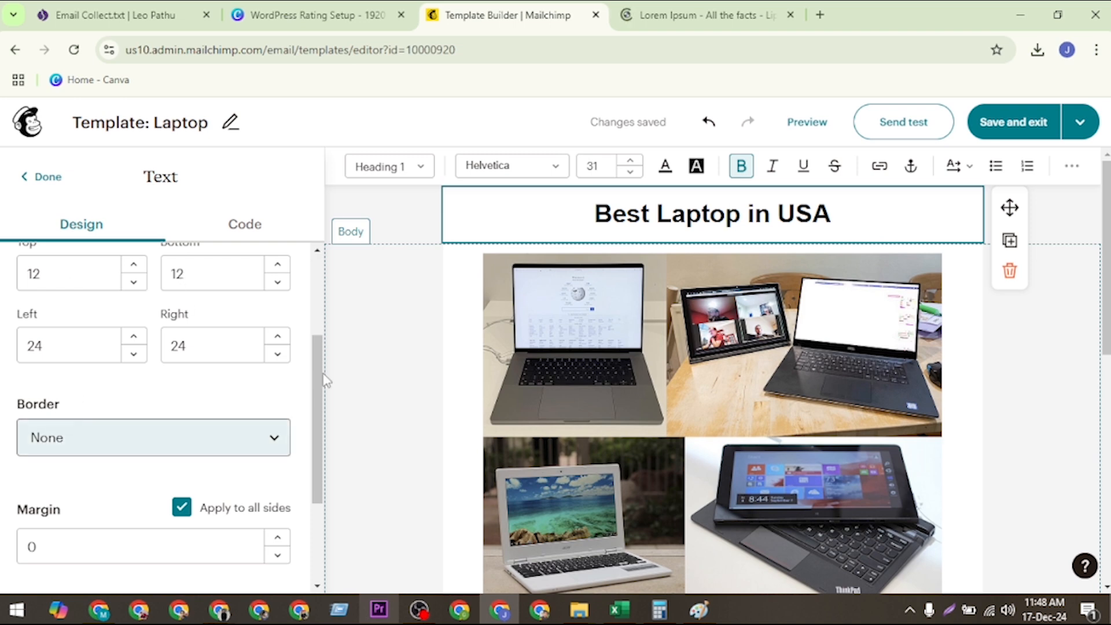
scroll(44, 455, "up", 3)
scroll(45, 455, "down", 5)
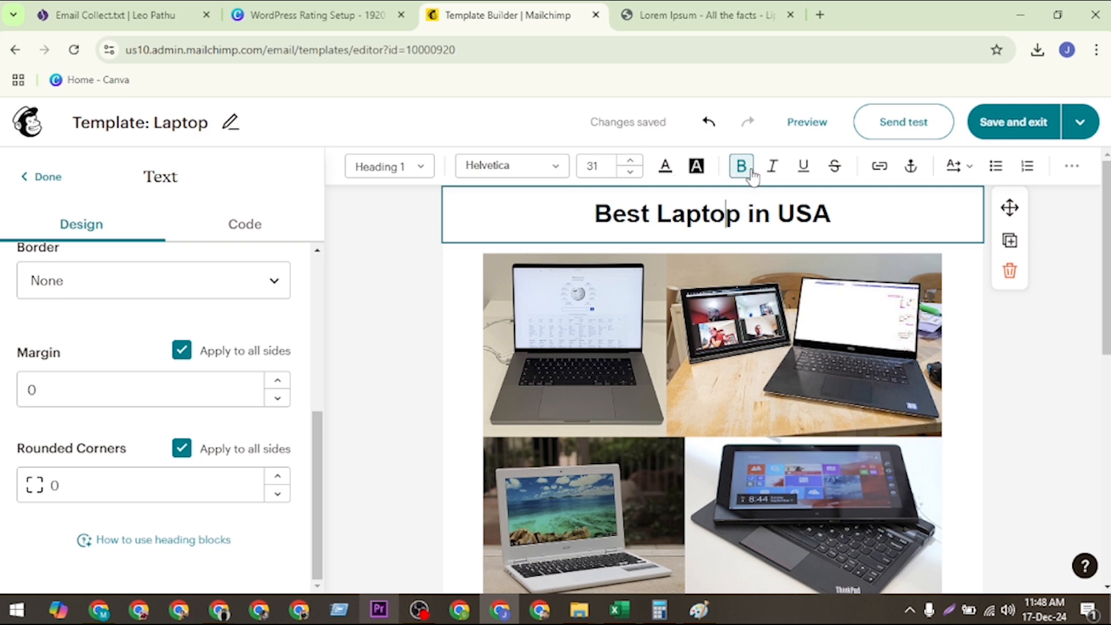
left_click_drag(855, 215, 576, 197)
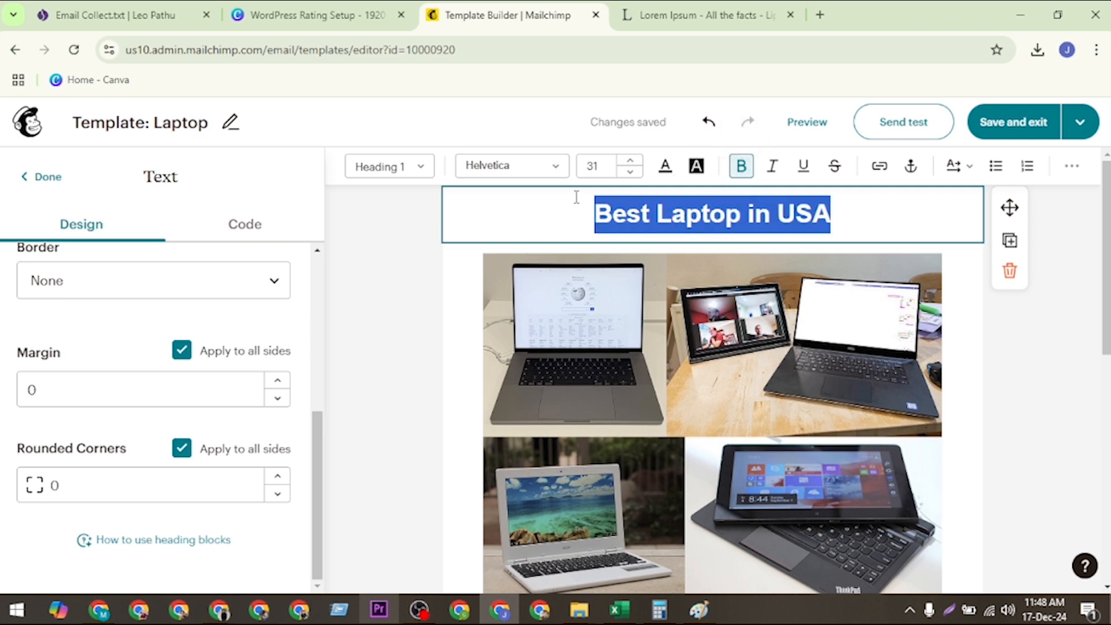
left_click(815, 223)
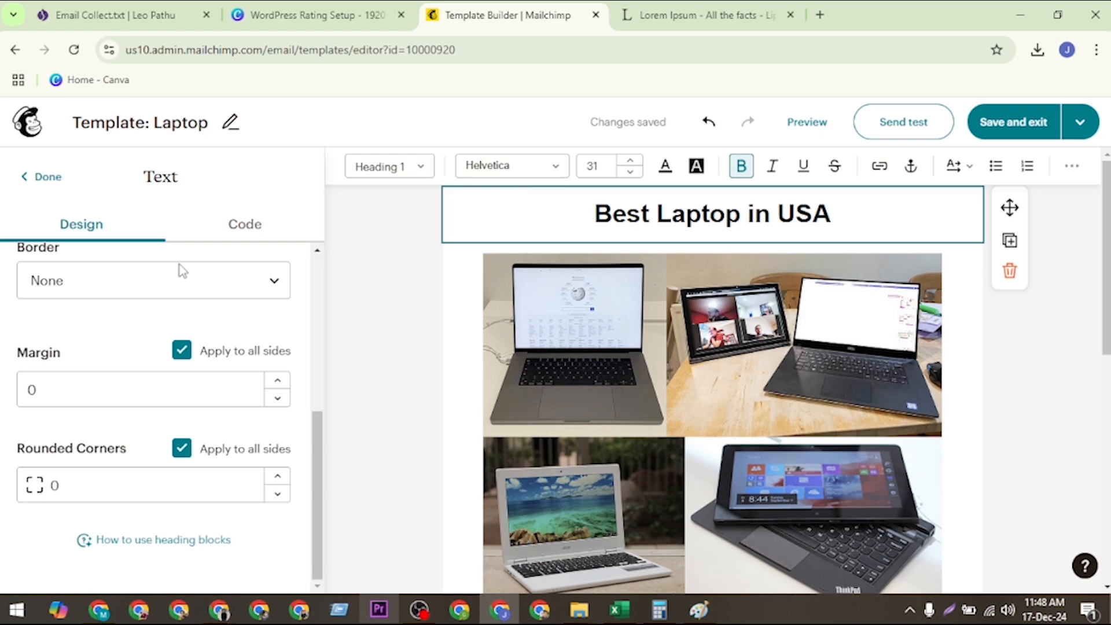
Examine the settings of the paragraph below "Dell Laptop" and of the collage image beside it.
scroll(835, 368, "down", 7)
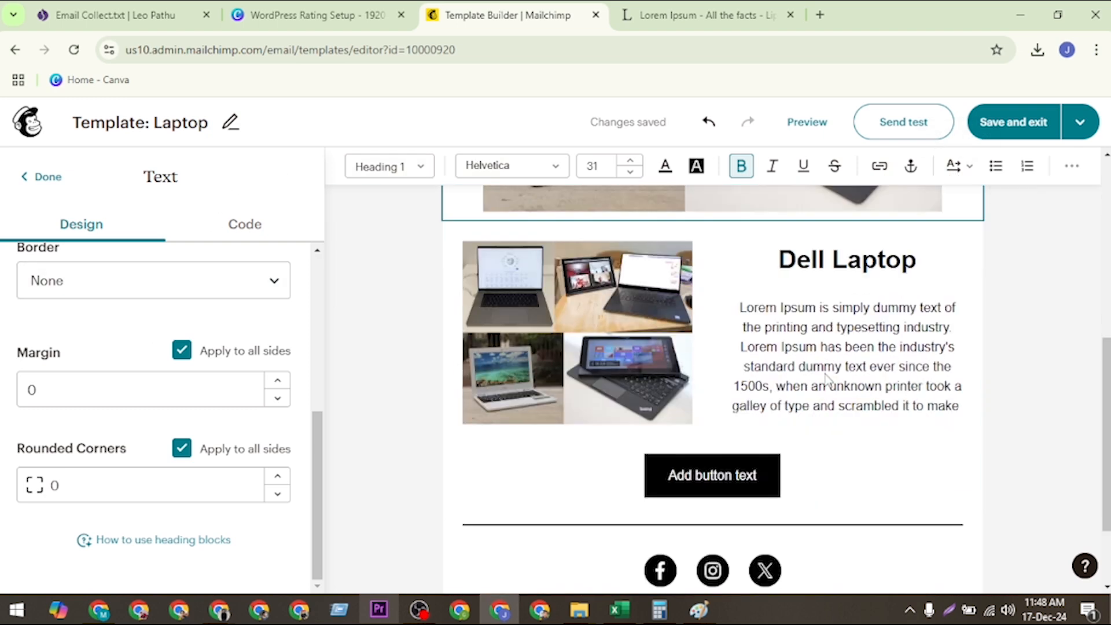
left_click(834, 353)
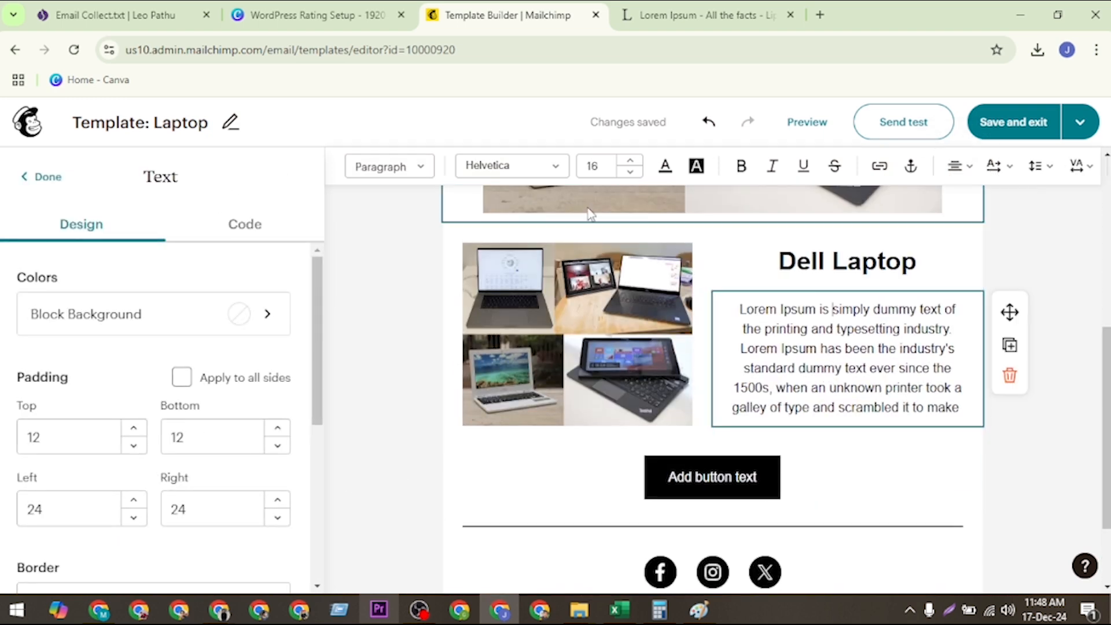
left_click(605, 312)
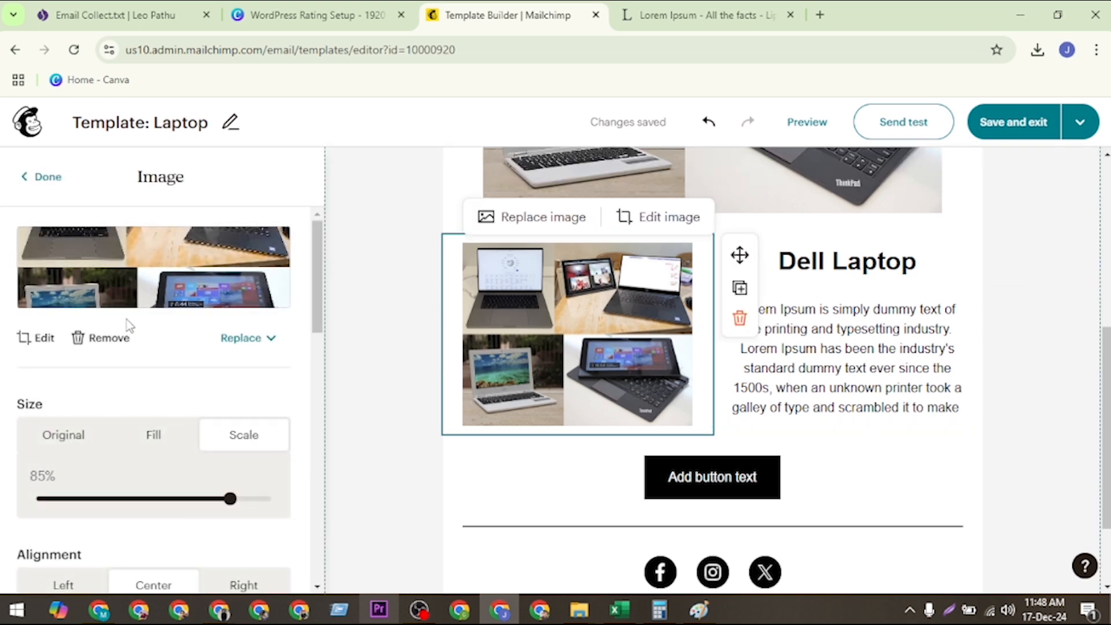
scroll(117, 279, "down", 10)
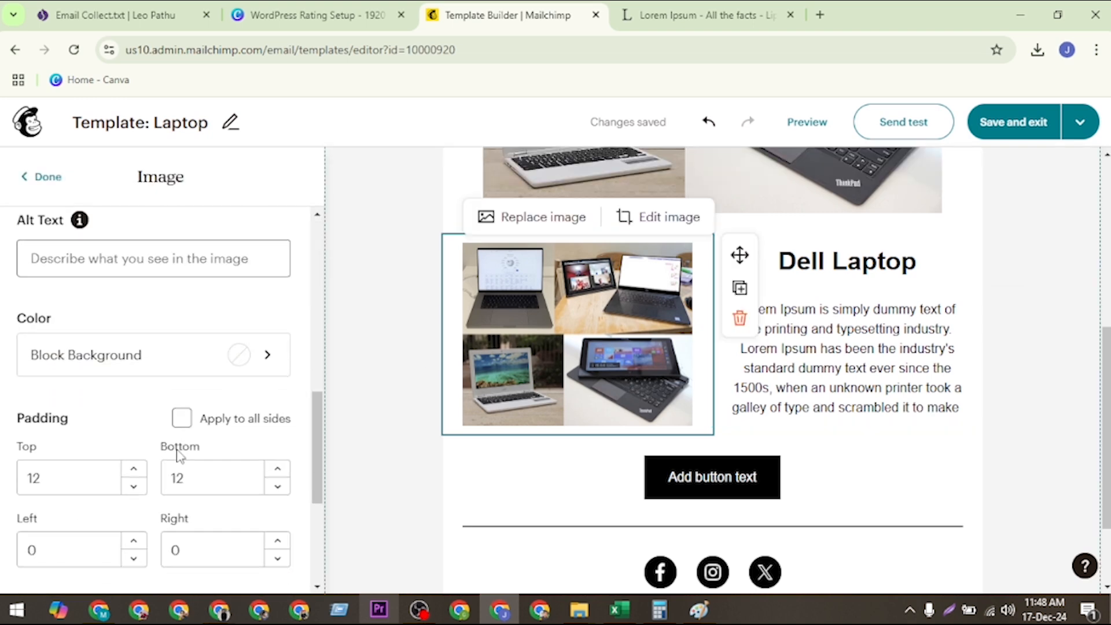
scroll(180, 437, "up", 8)
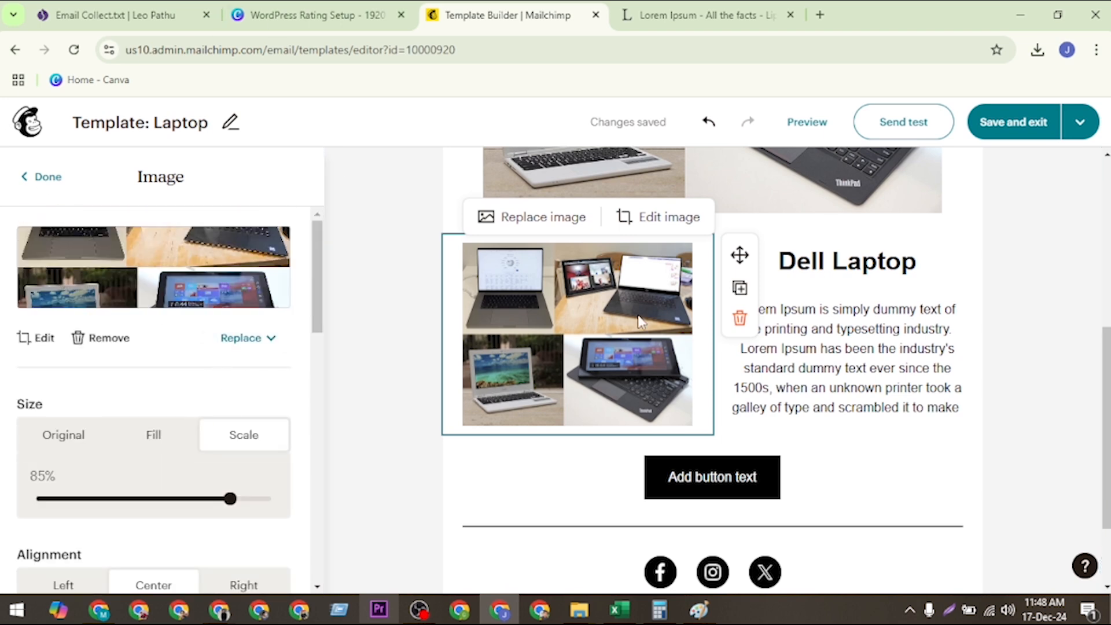
left_click(1066, 245)
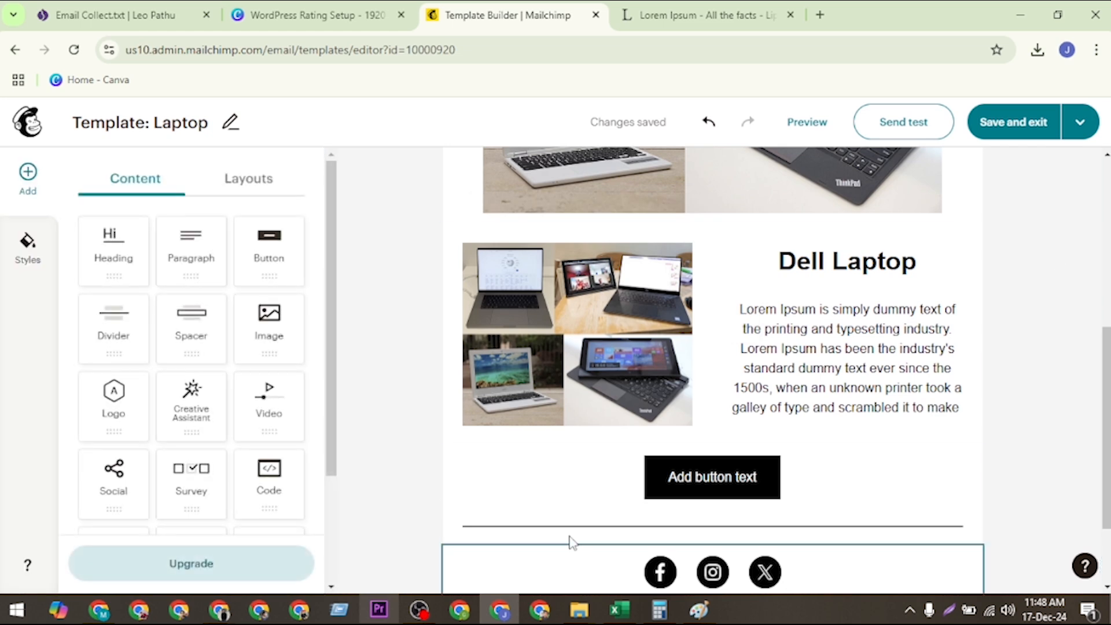
Replace the placeholder text of the button above the divider with "Apply Now".
scroll(752, 451, "down", 2)
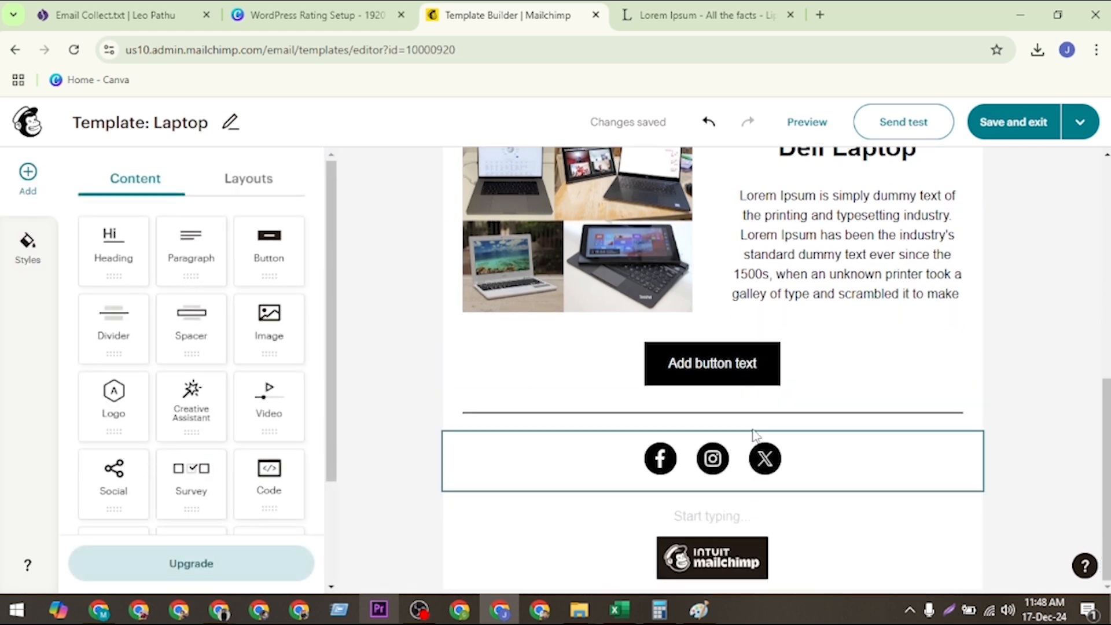
left_click(699, 359)
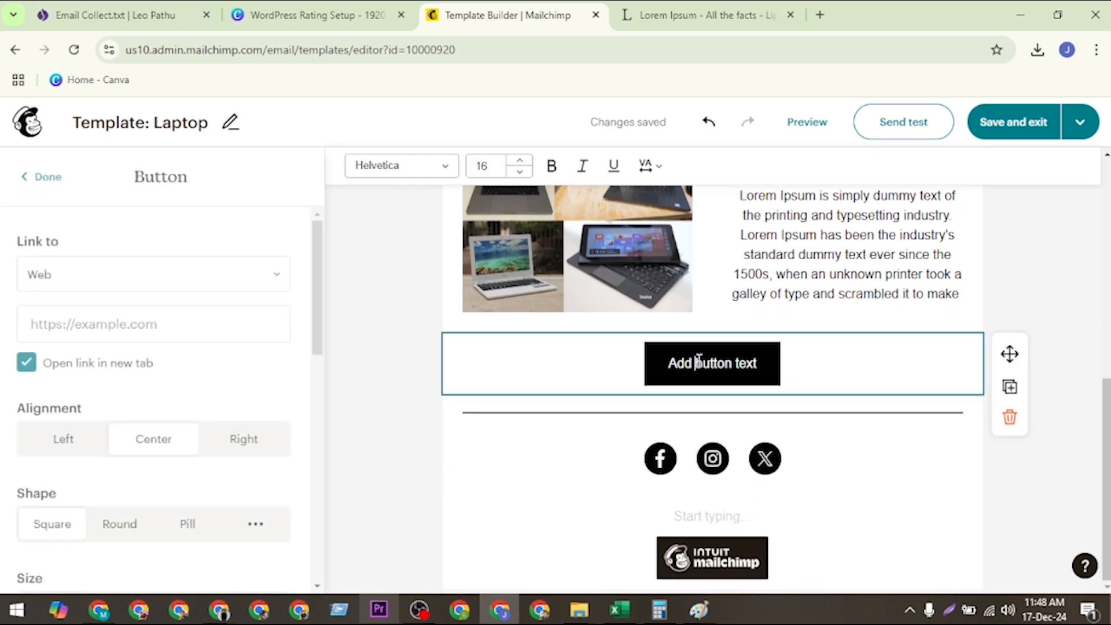
triple_click(734, 363)
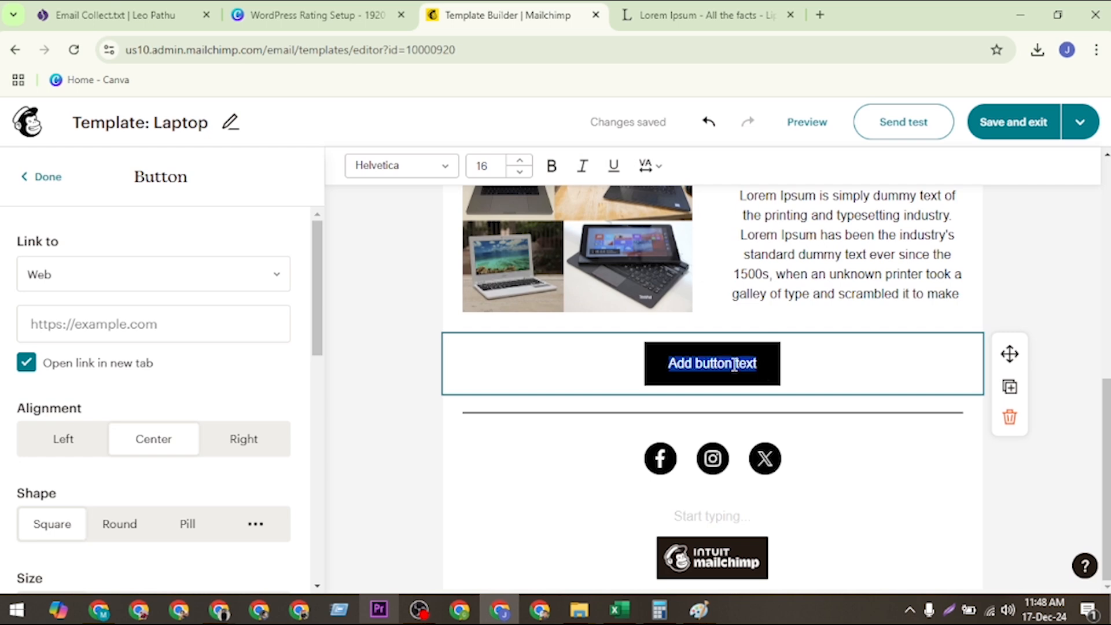
type("App")
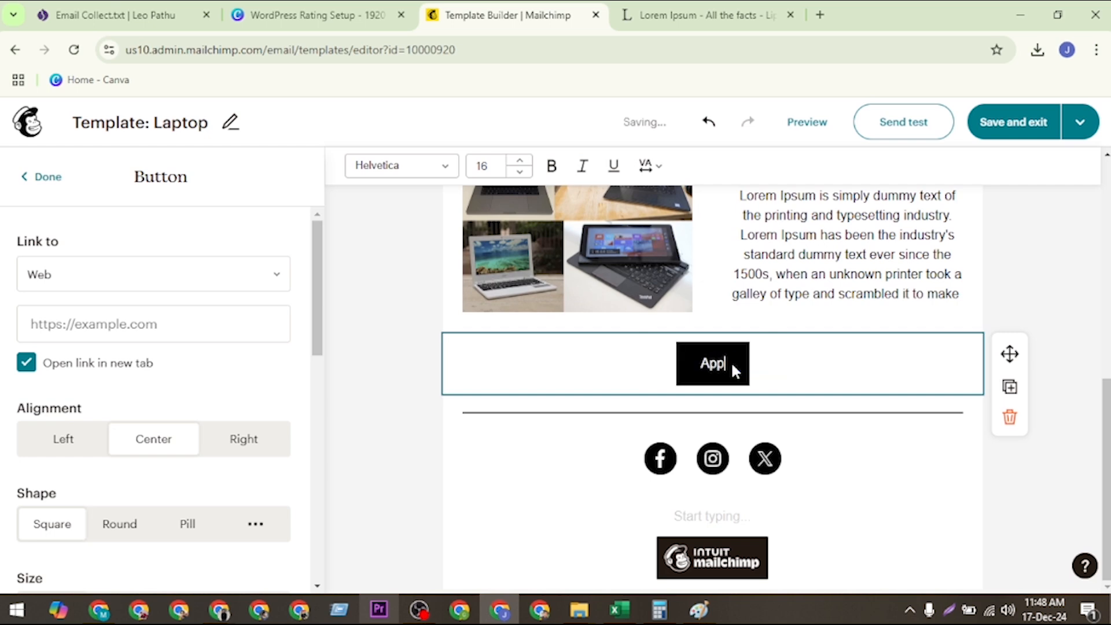
type("ly Now")
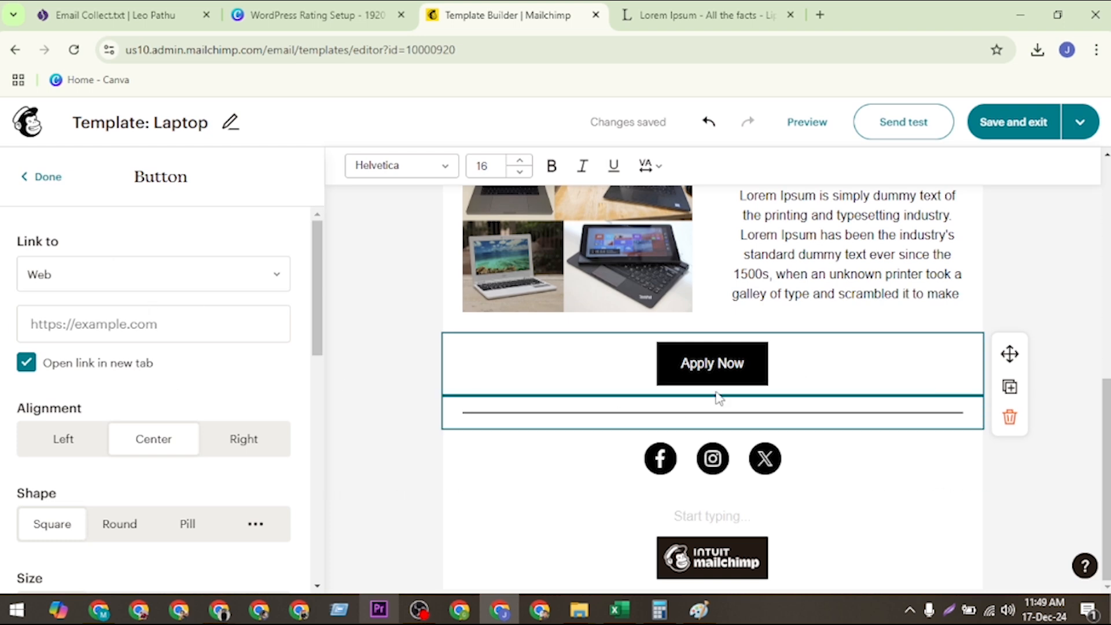
Set the web link of the "Apply Now" button to Amazon.com and check its shape, size and border options.
left_click(744, 366)
left_click(101, 329)
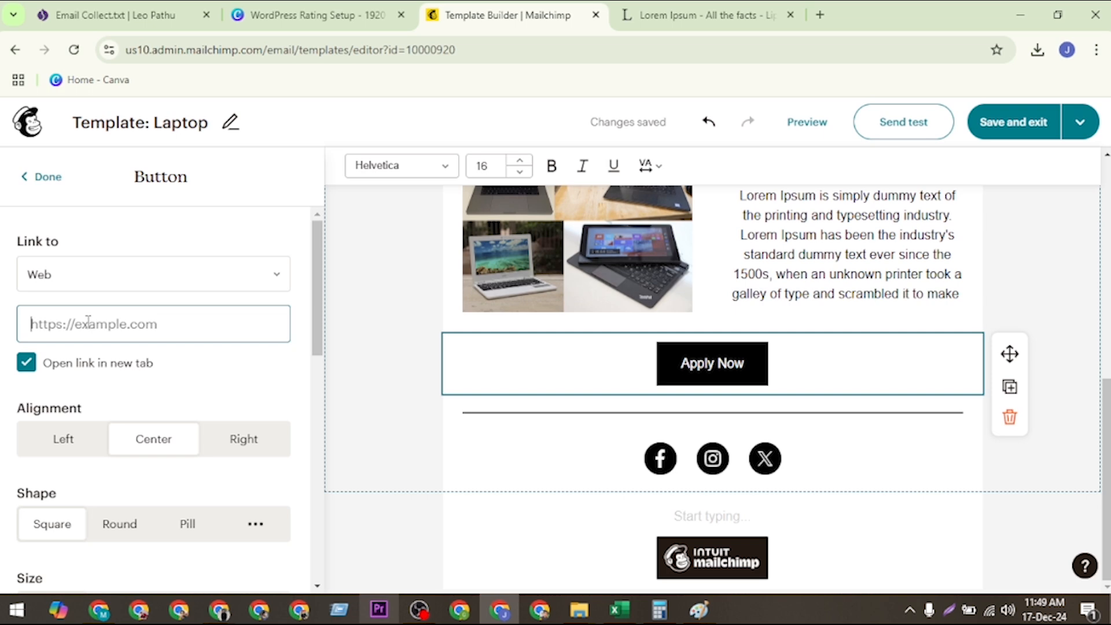
type("A")
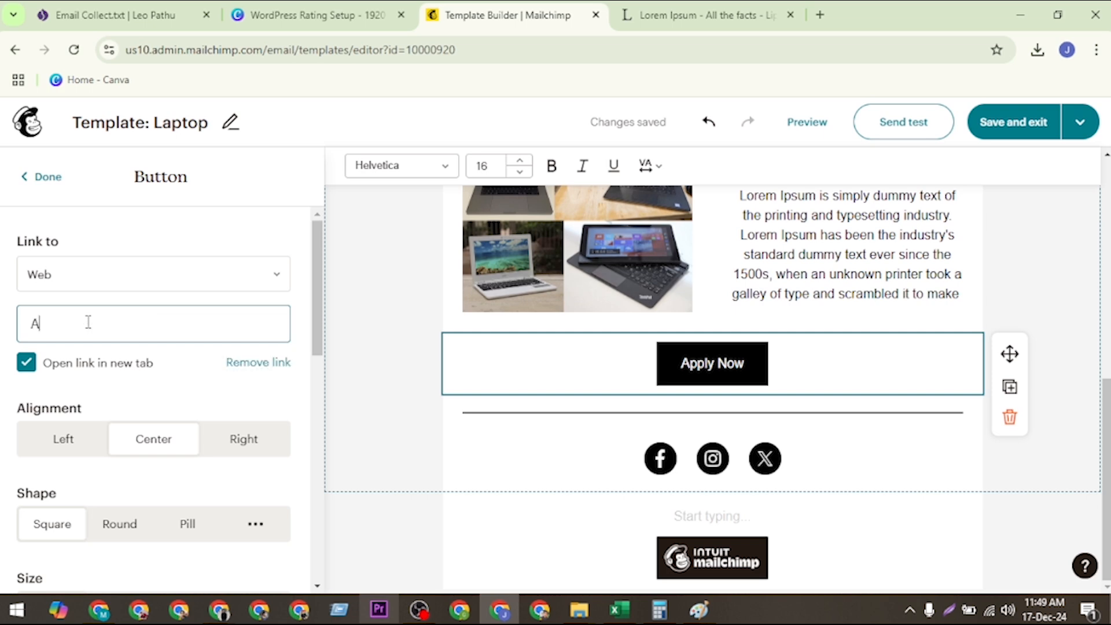
type("mazon.com")
scroll(191, 314, "down", 1)
scroll(191, 314, "up", 1)
scroll(191, 313, "down", 8)
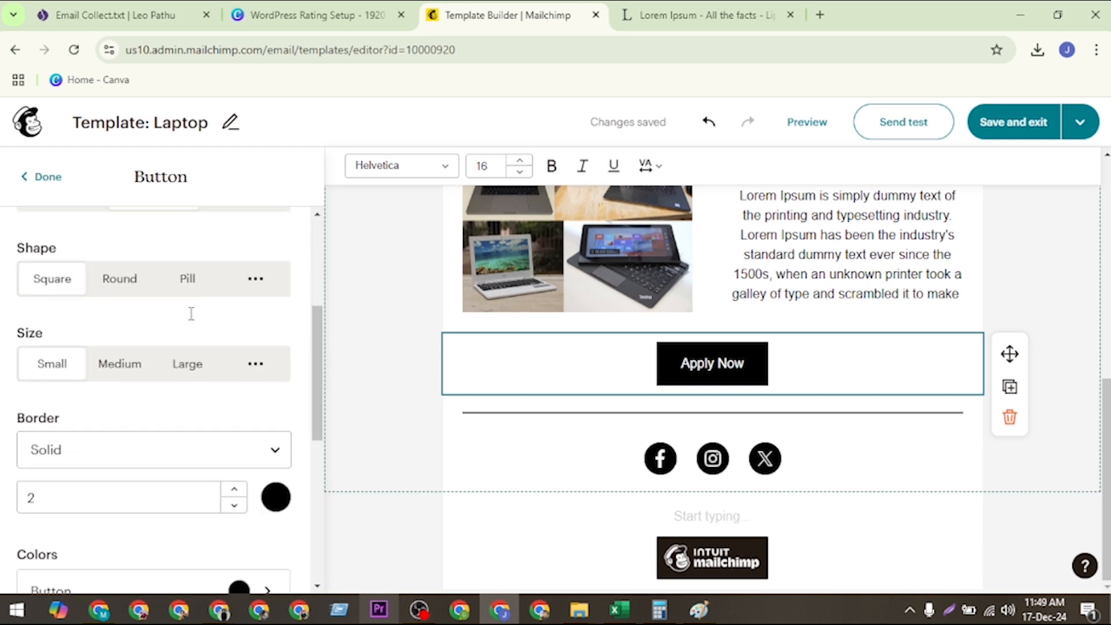
scroll(191, 314, "up", 8)
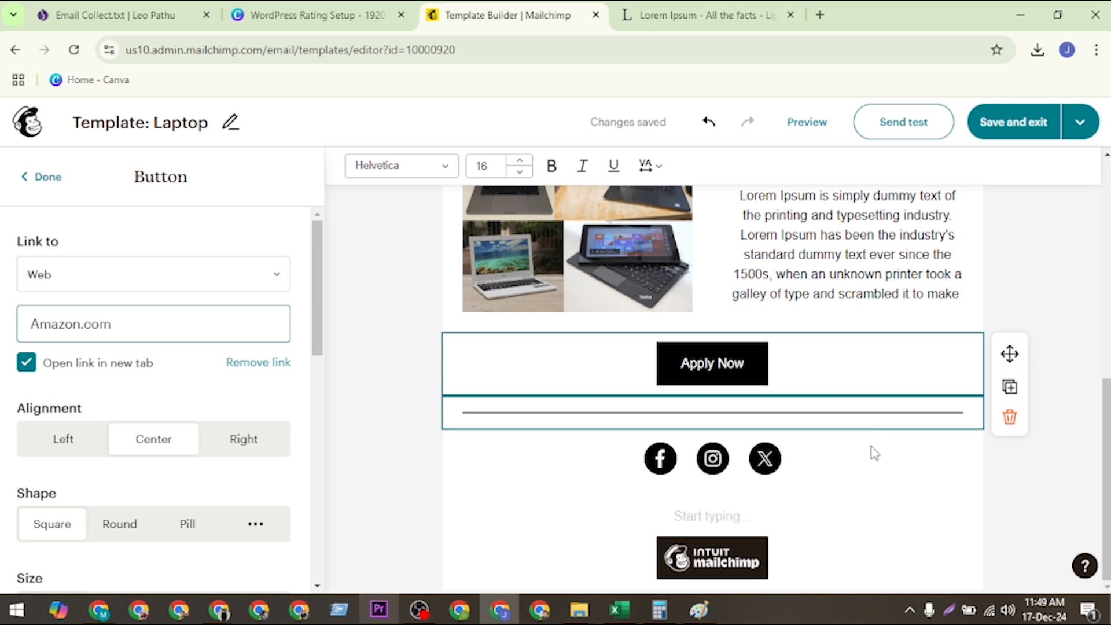
Close the button settings and review the whole template from the heading to the footer.
scroll(824, 463, "up", 8)
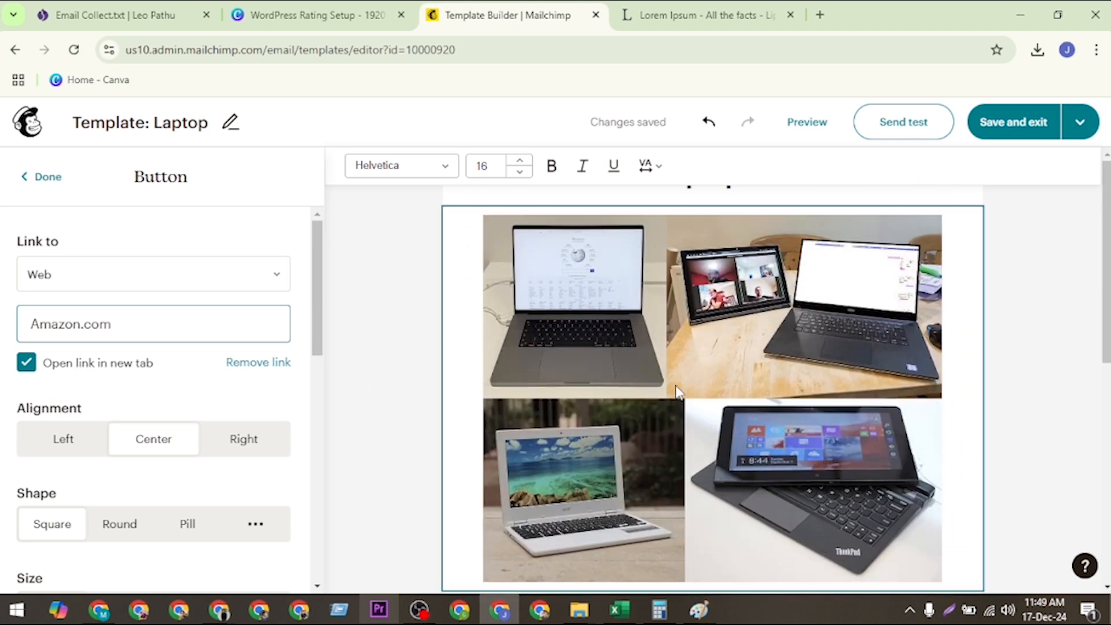
scroll(978, 357, "down", 3)
scroll(986, 358, "up", 3)
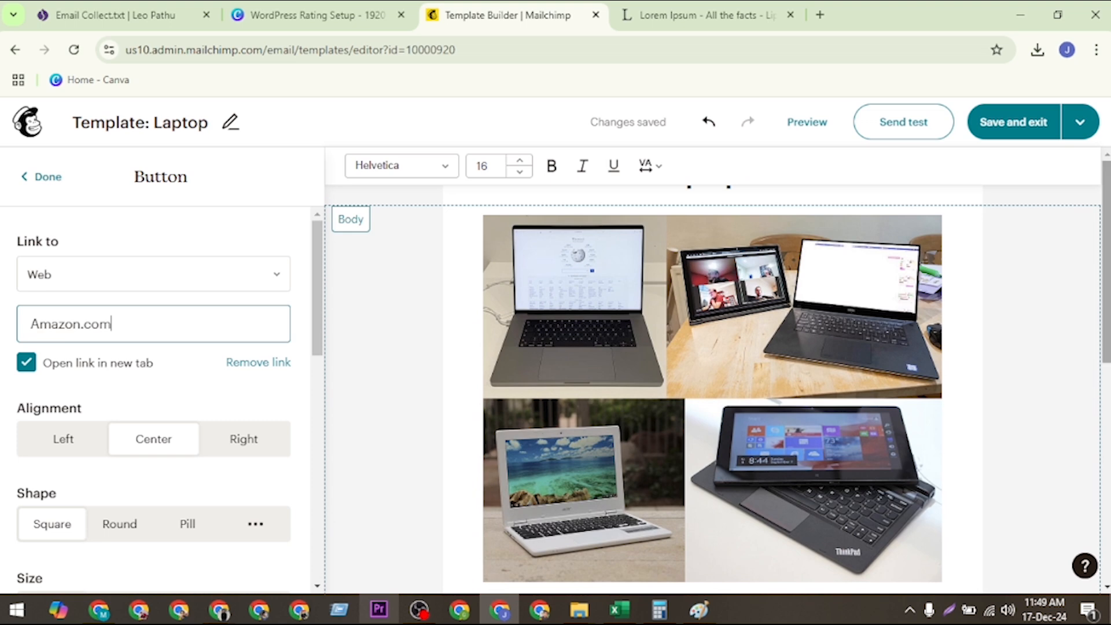
left_click(1046, 377)
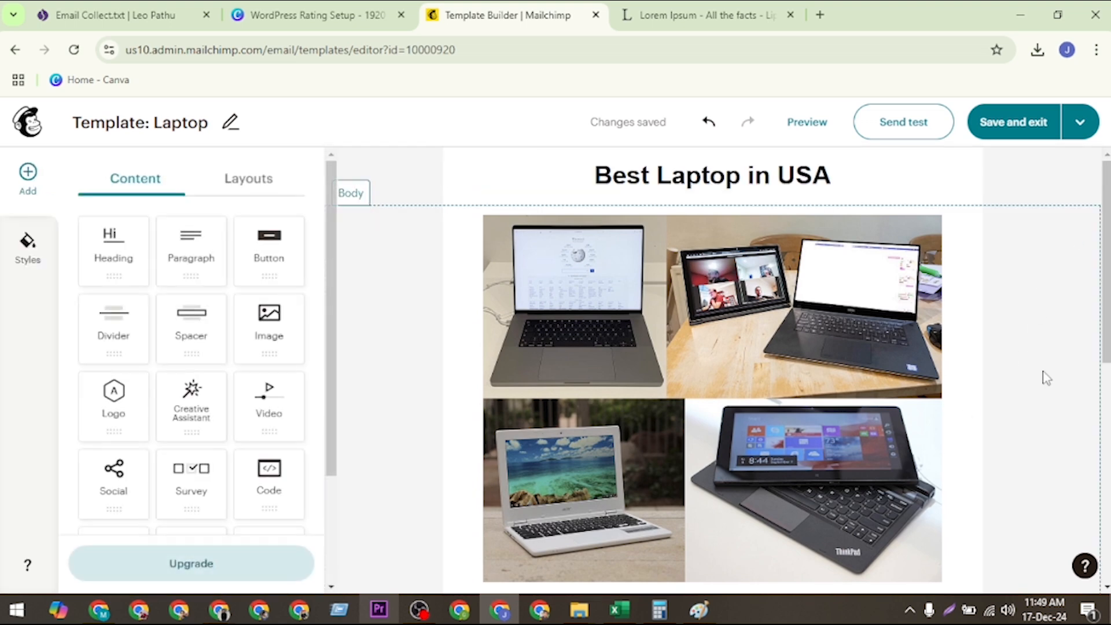
scroll(877, 391, "down", 5)
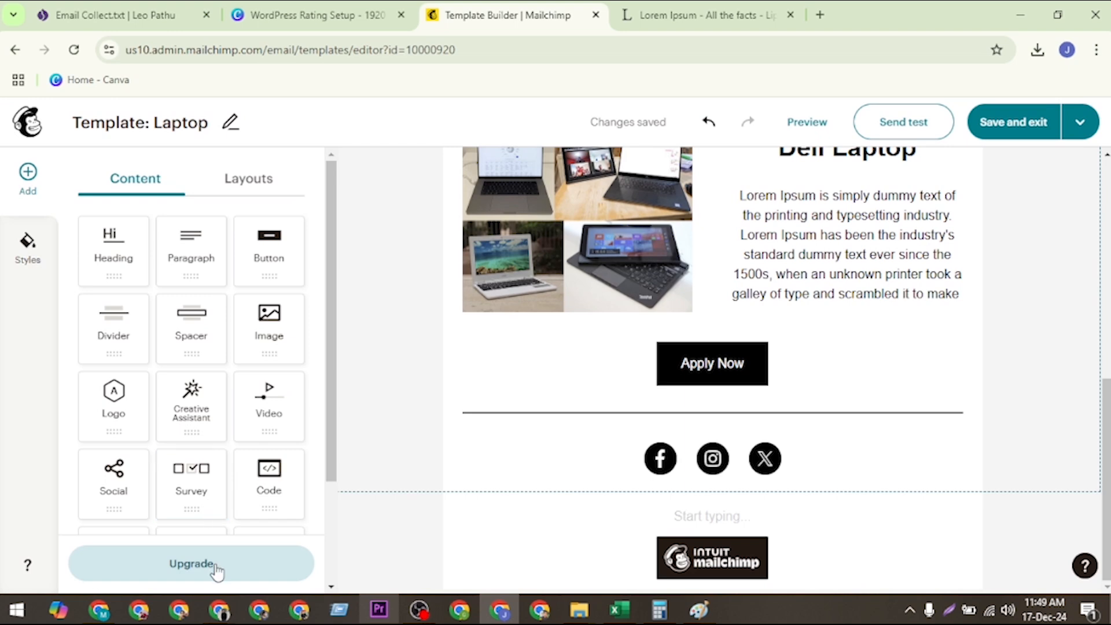
scroll(214, 429, "down", 3)
scroll(214, 430, "up", 3)
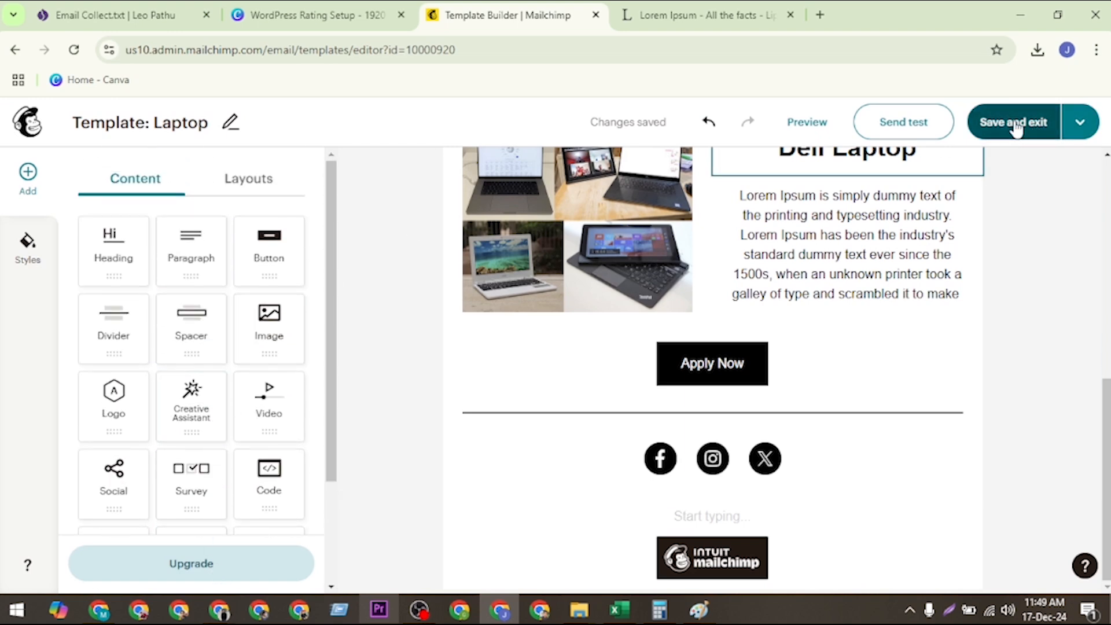
scroll(694, 231, "up", 8)
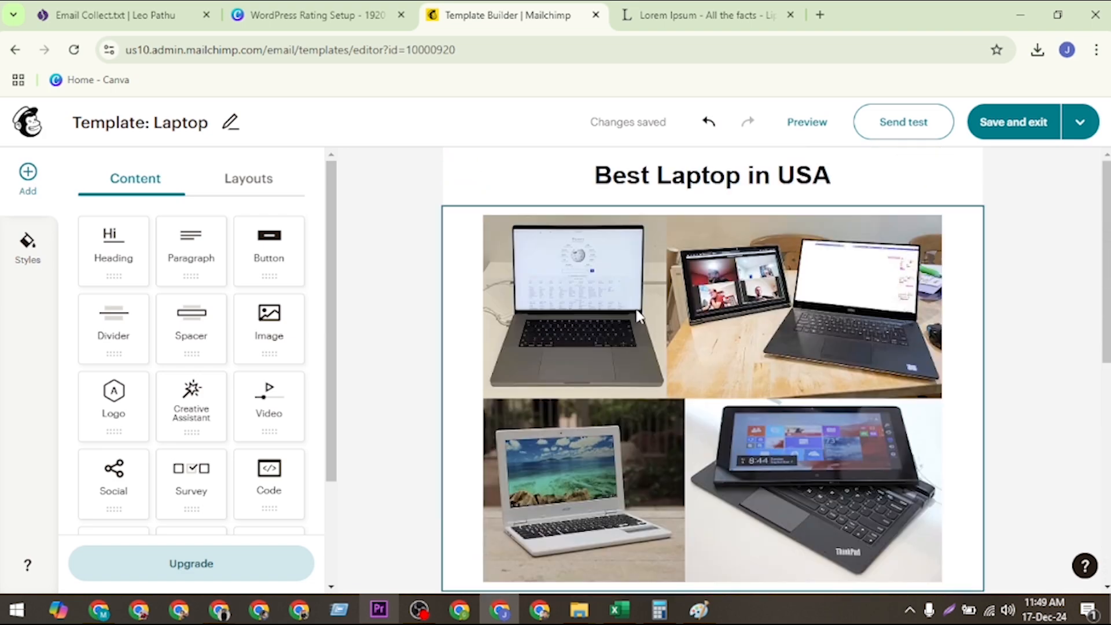
scroll(697, 383, "down", 4)
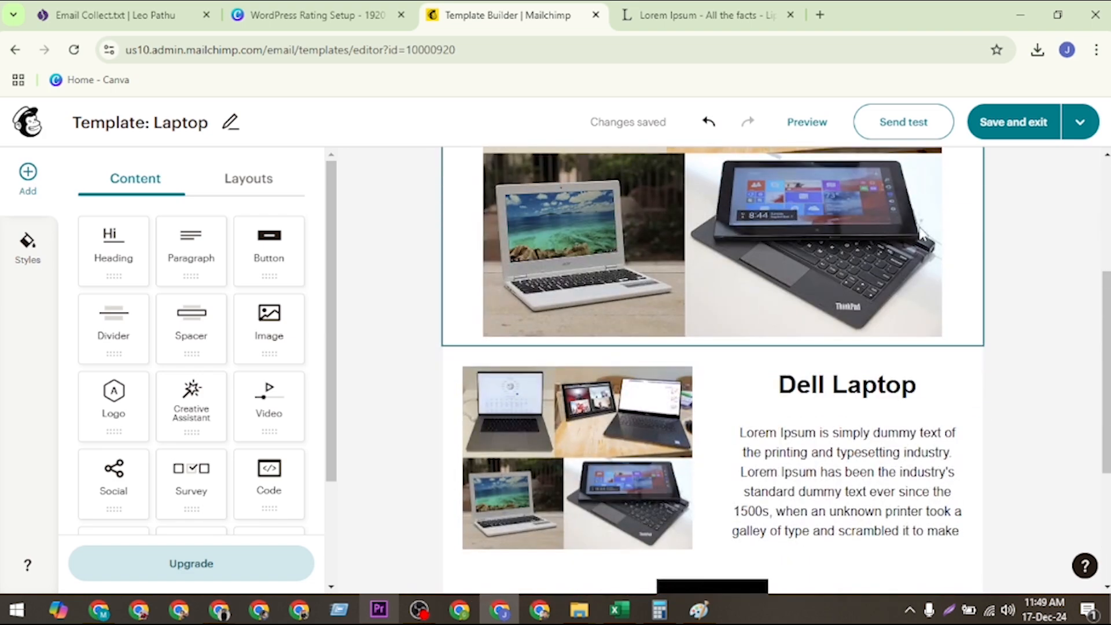
scroll(820, 411, "down", 4)
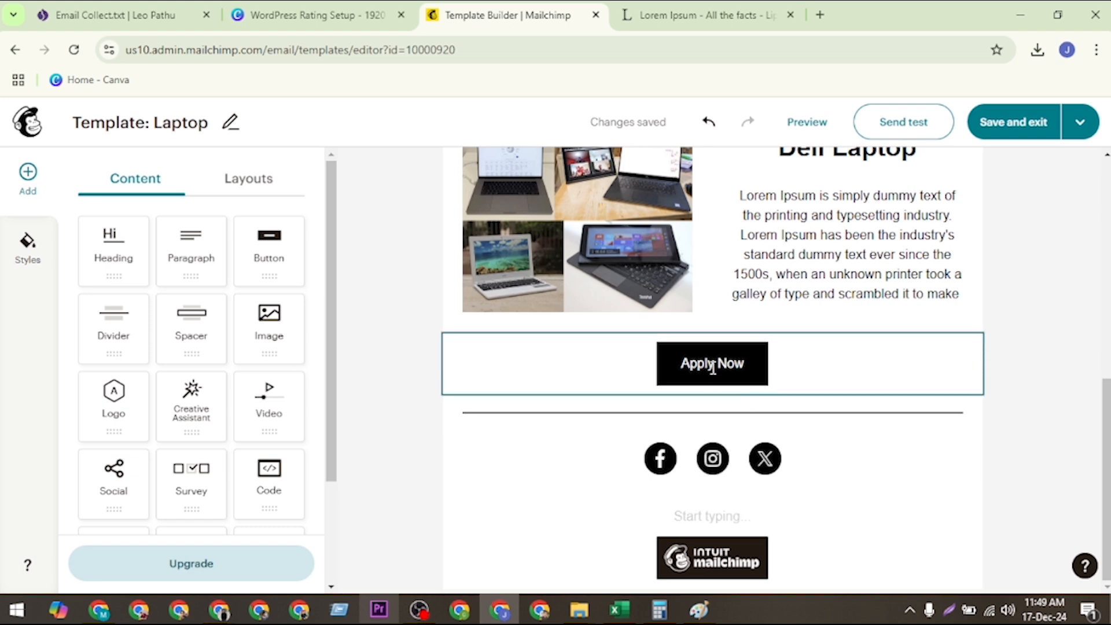
Save the "Laptop" template and exit the editor to the saved templates list.
left_click(1035, 123)
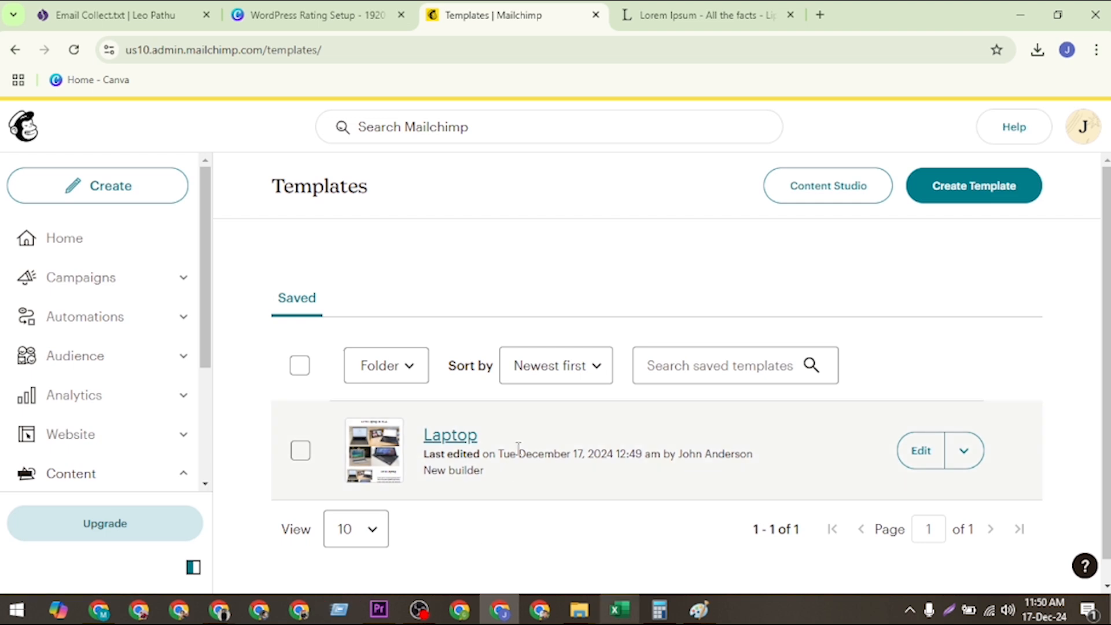
scroll(468, 428, "down", 1)
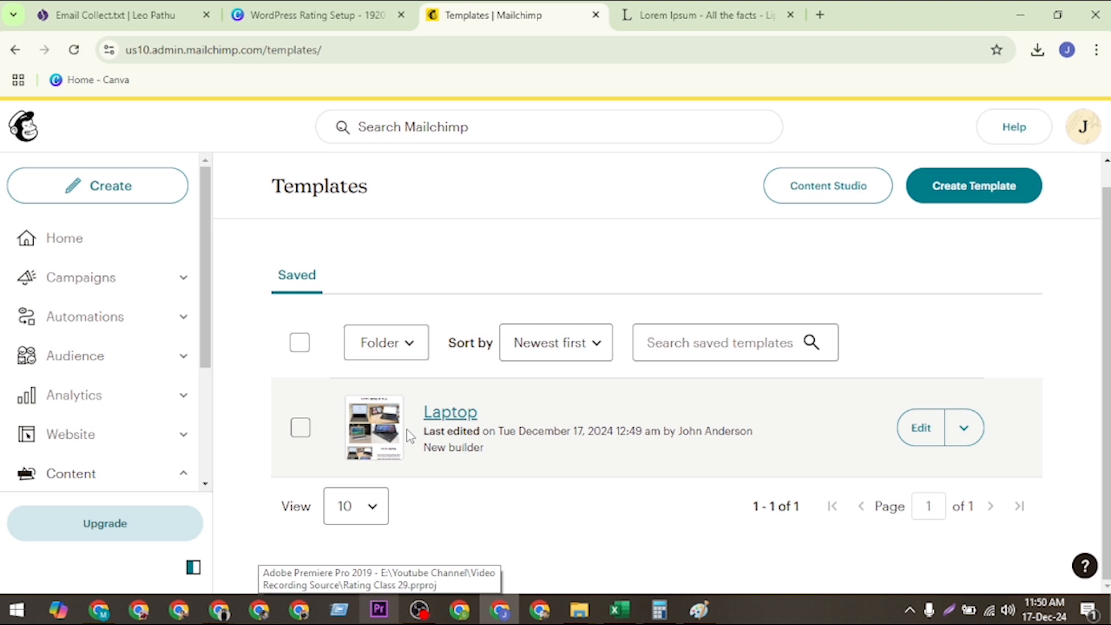
mouse_move(354, 452)
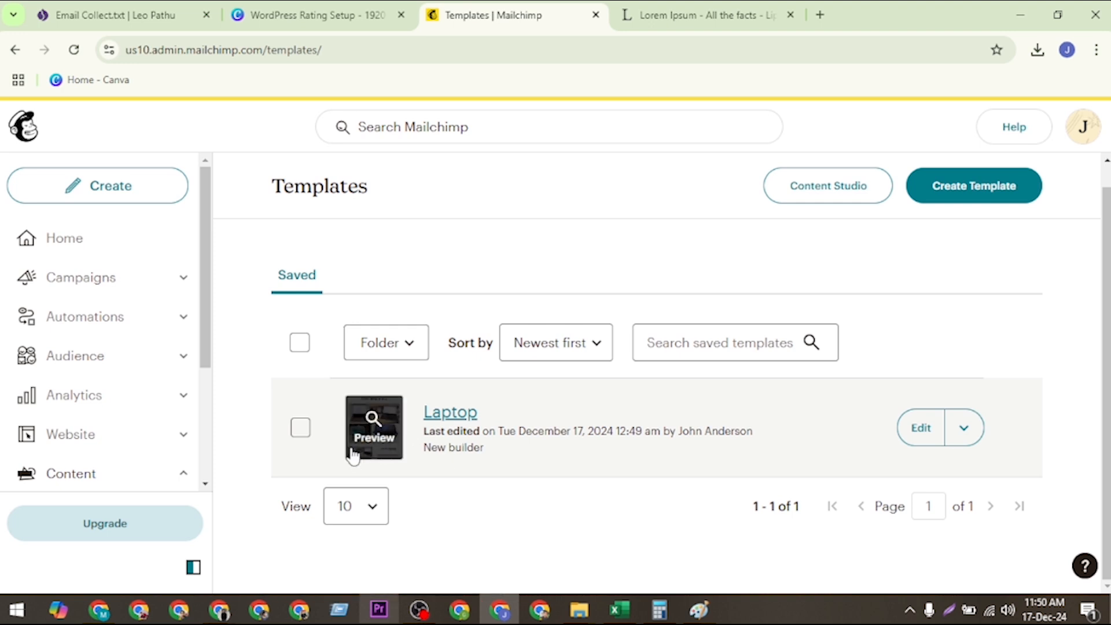